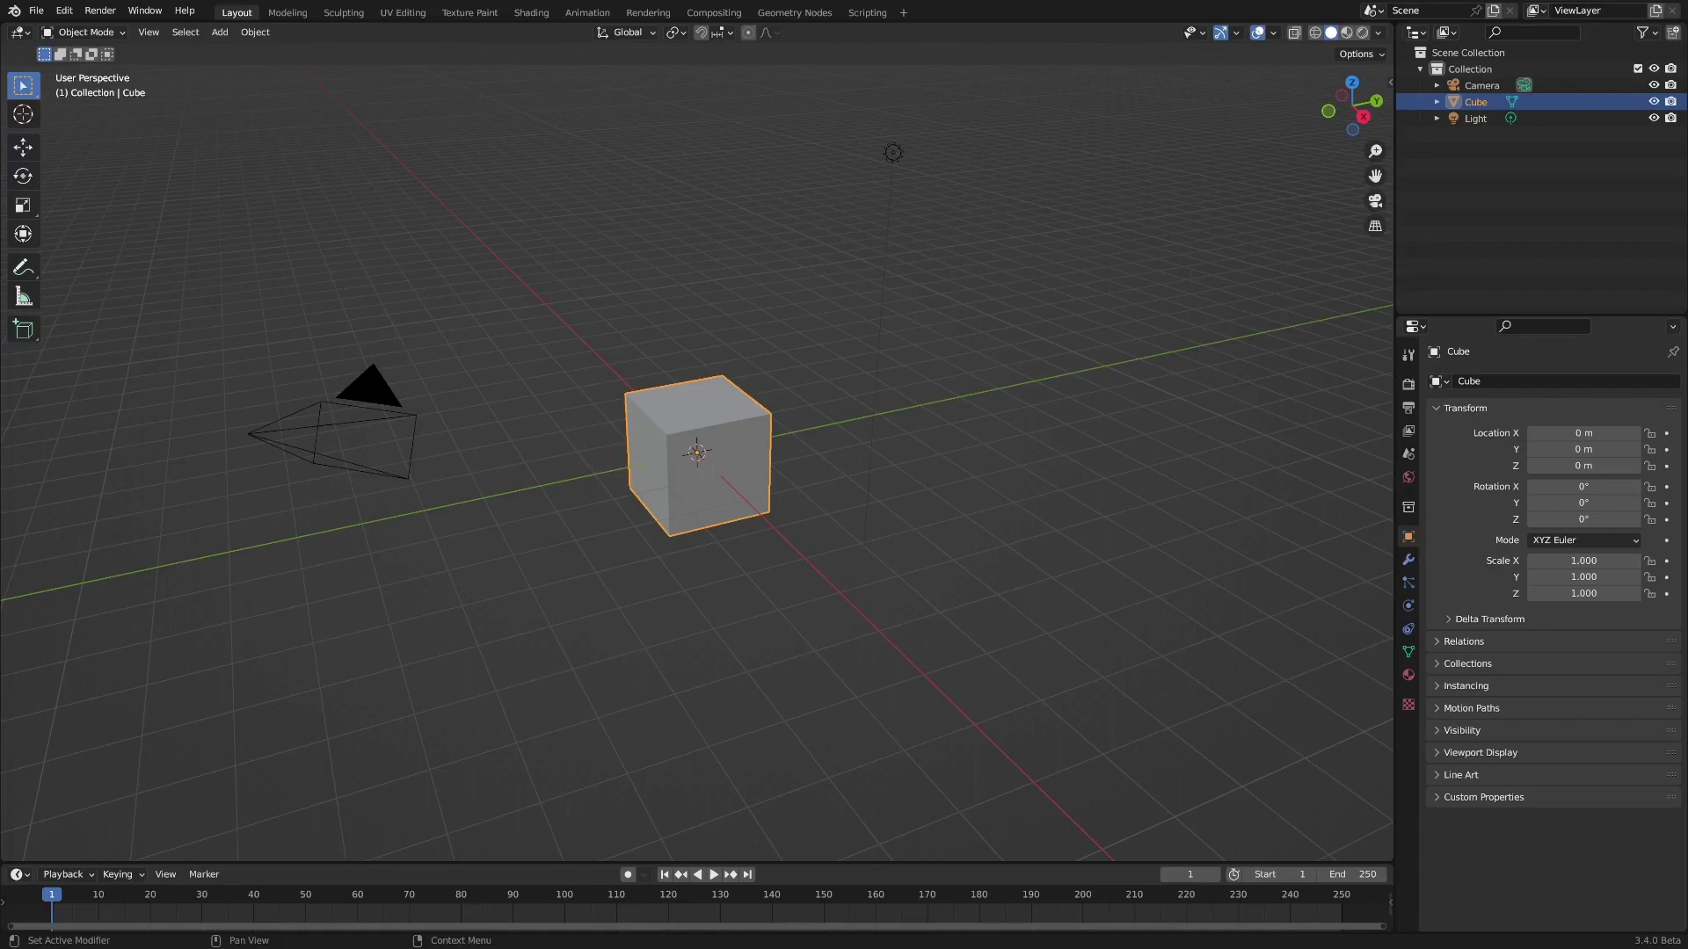
# Switch to the Geometry Nodes workspace and create a new geometry node tree on the default cube.
pyautogui.click(796, 13)
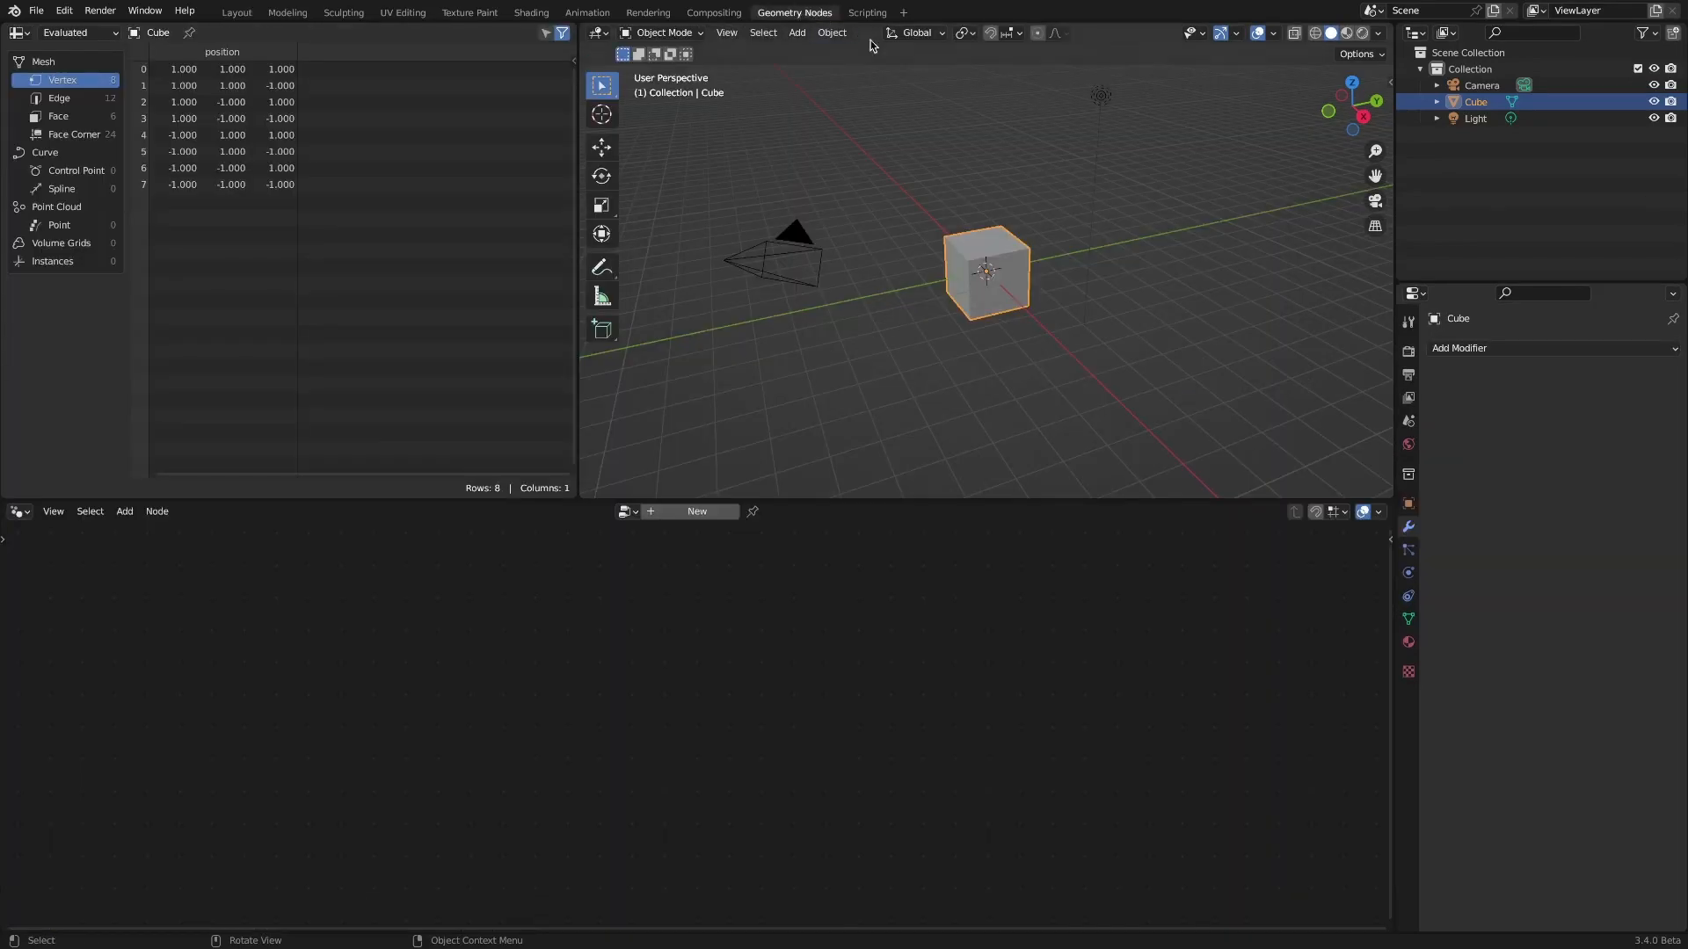
pyautogui.click(684, 518)
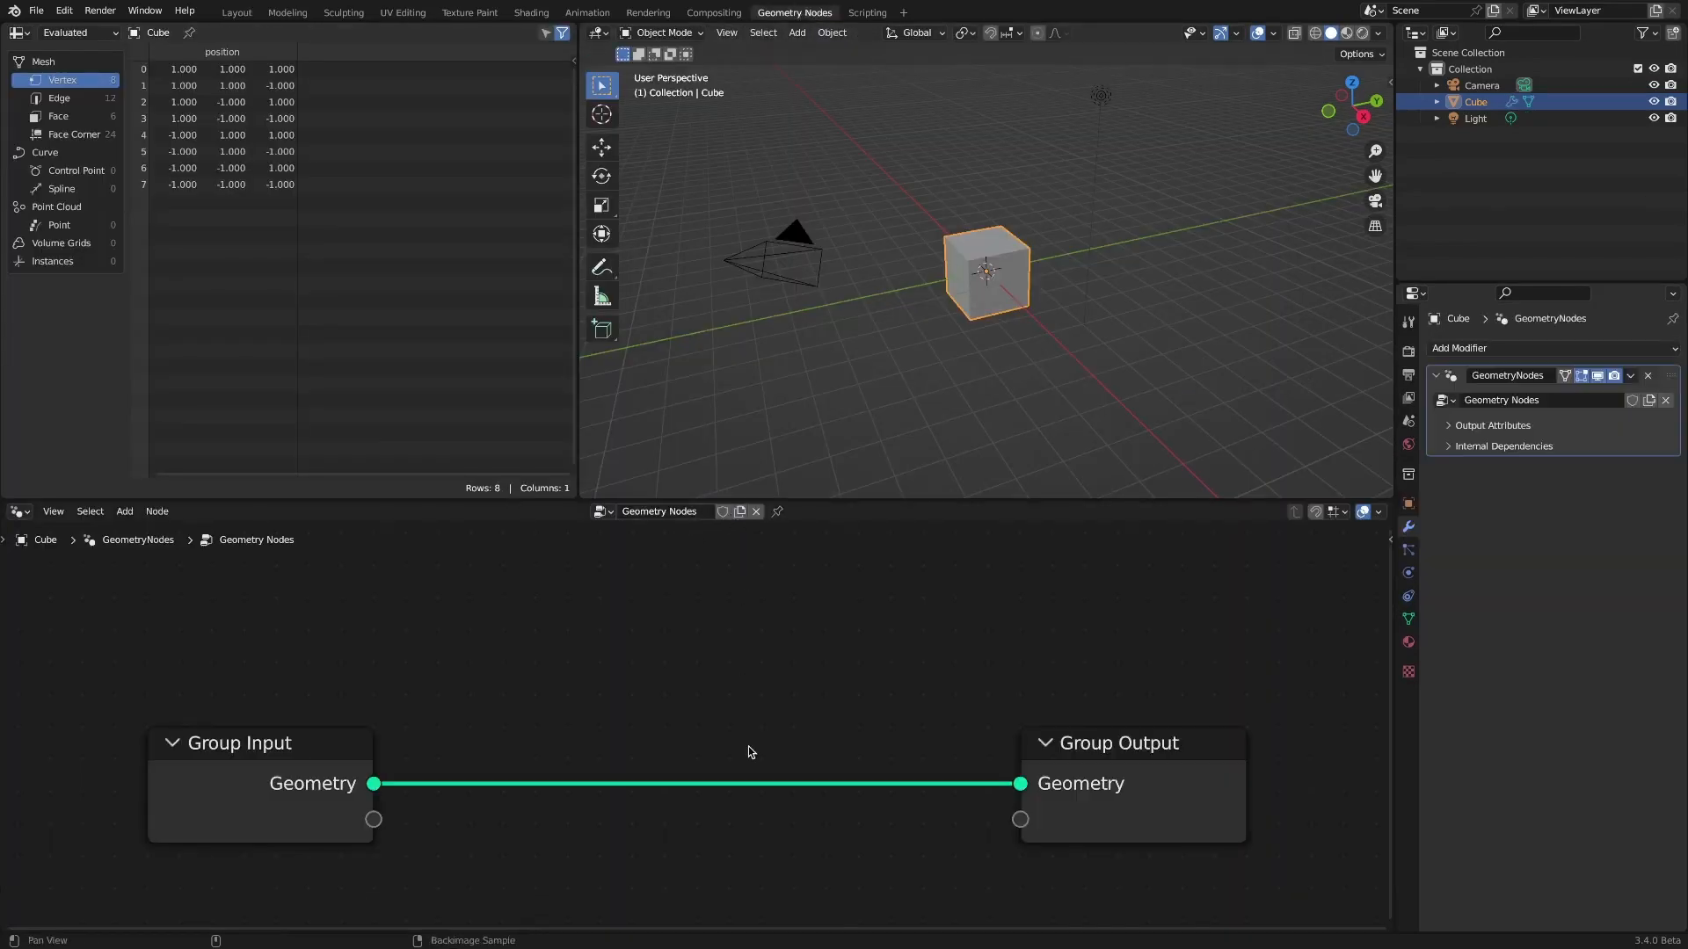
pyautogui.press('Home')
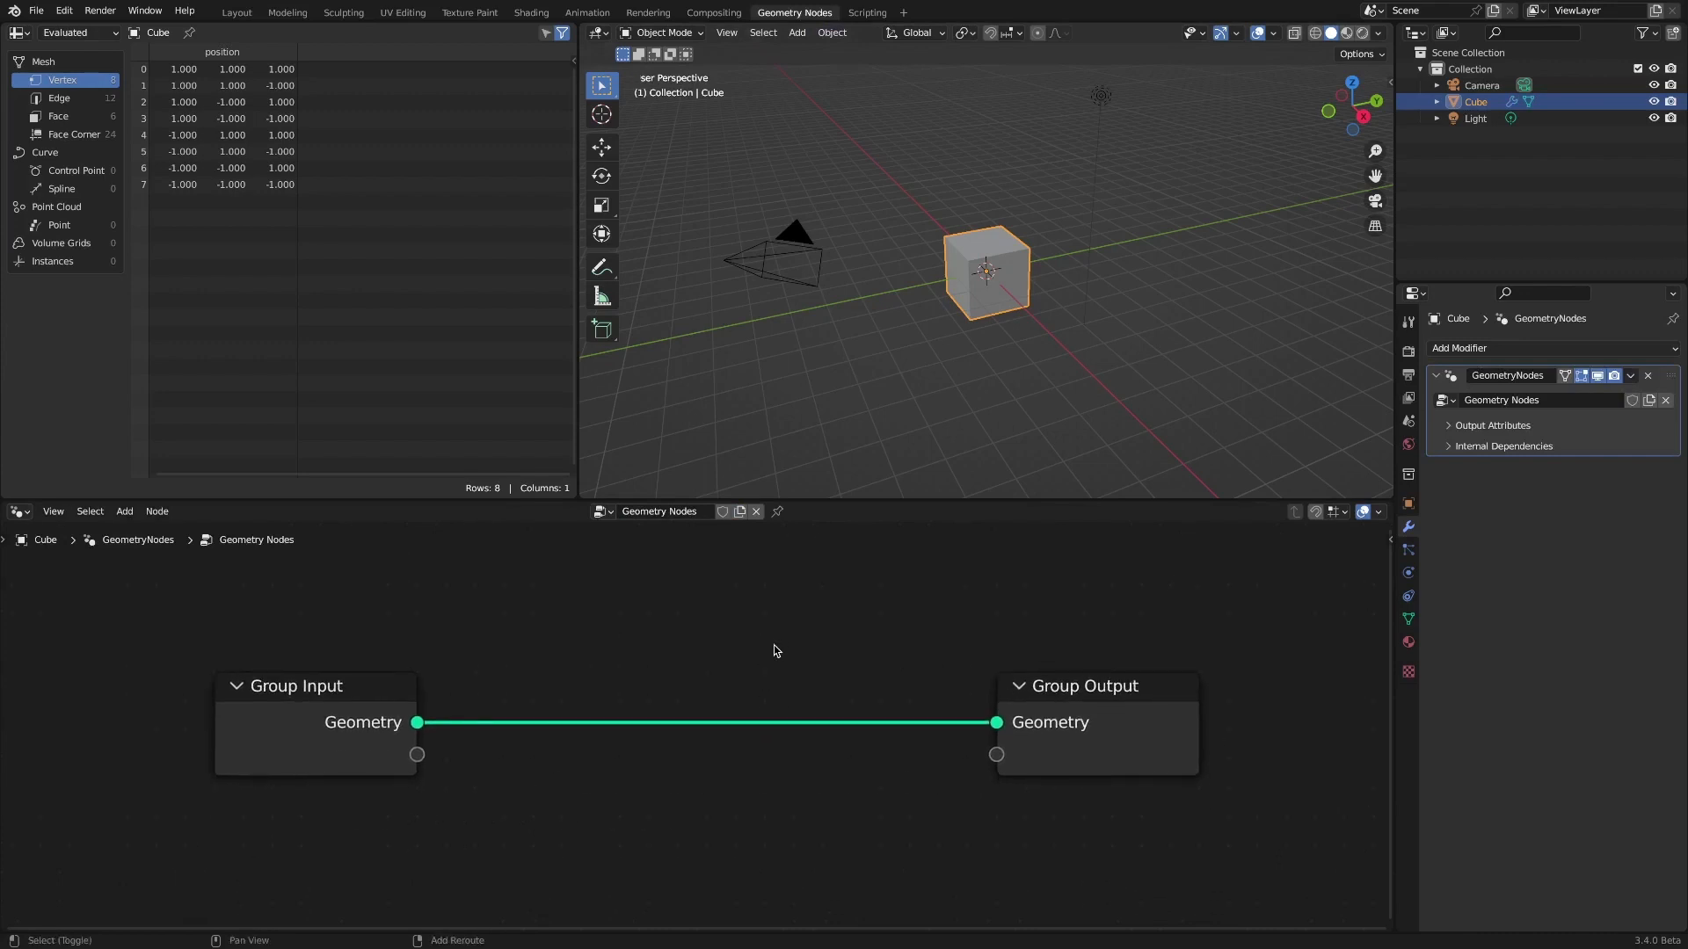
# Insert a Grid mesh primitive node on the link to Group Output and move Group Input away from it.
pyautogui.hotkey('shift', 'a')
pyautogui.moveTo(778, 648)
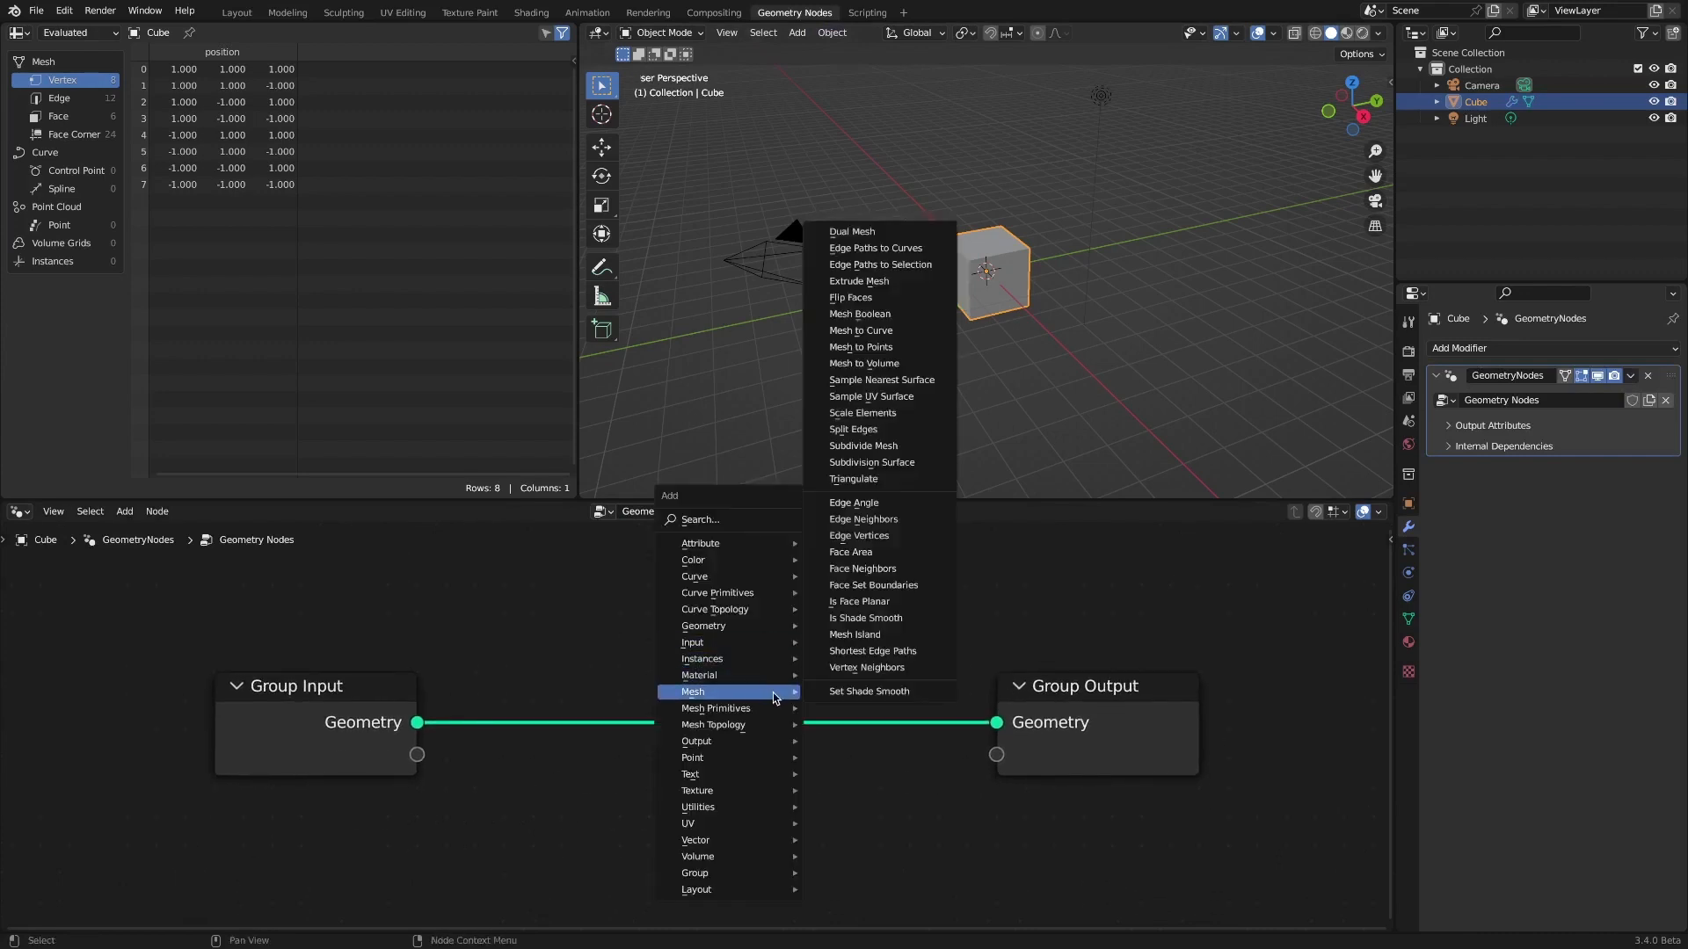
pyautogui.moveTo(778, 709)
pyautogui.click(893, 757)
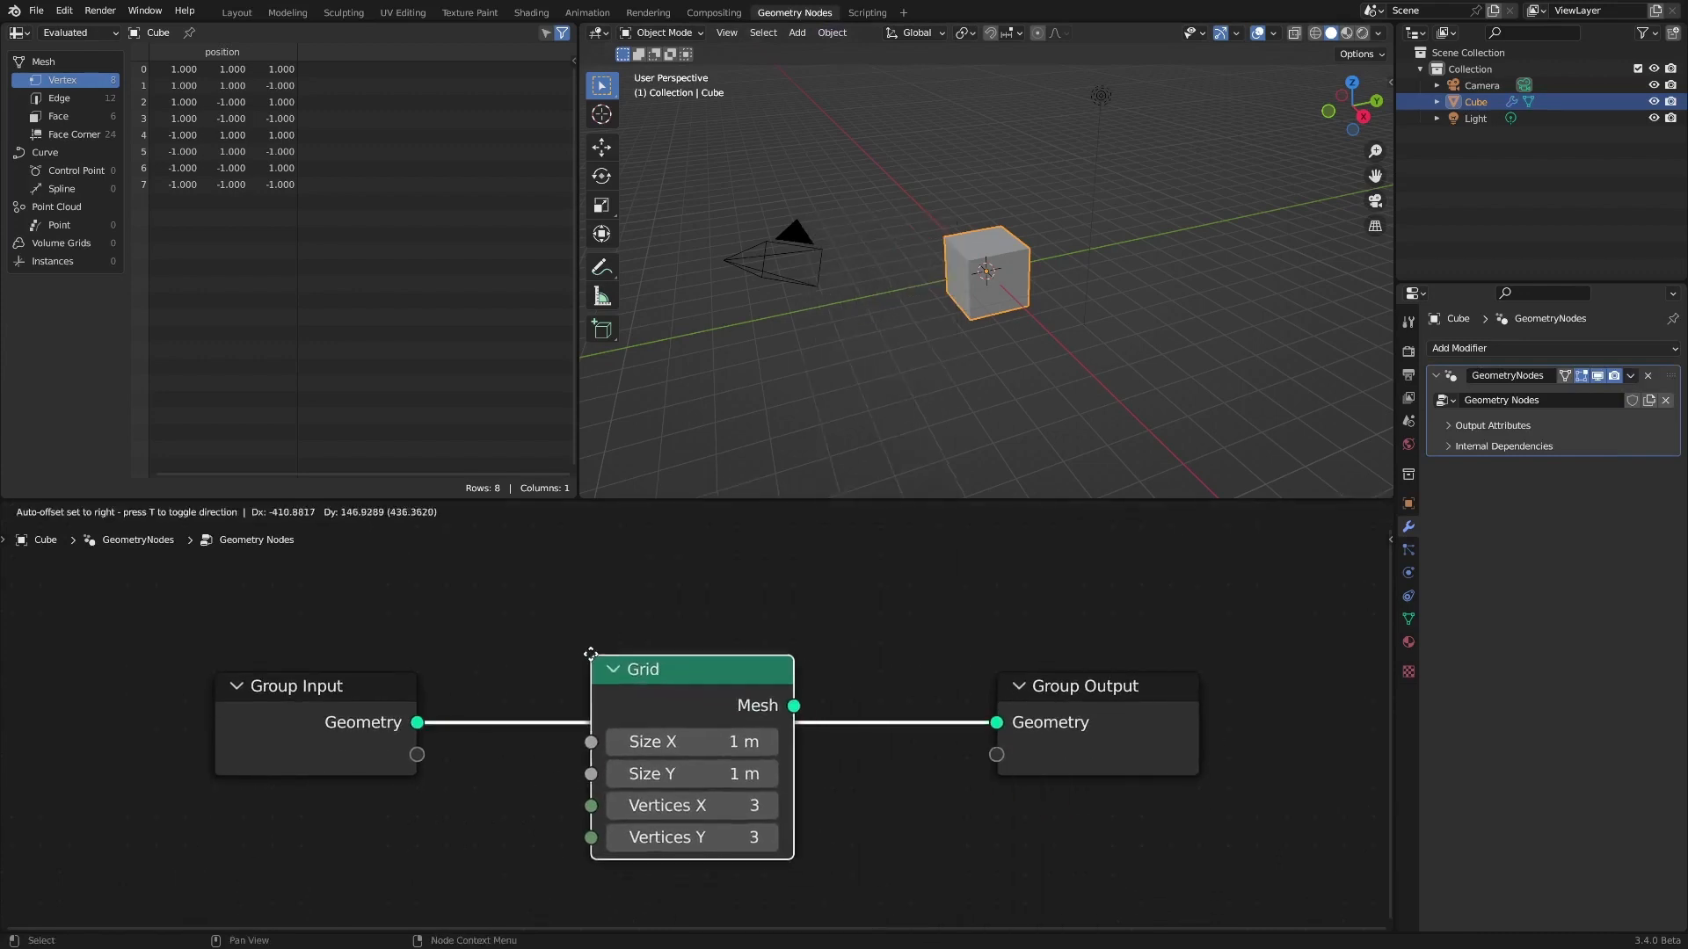
pyautogui.click(589, 646)
pyautogui.moveTo(419, 706); pyautogui.dragTo(336, 705)
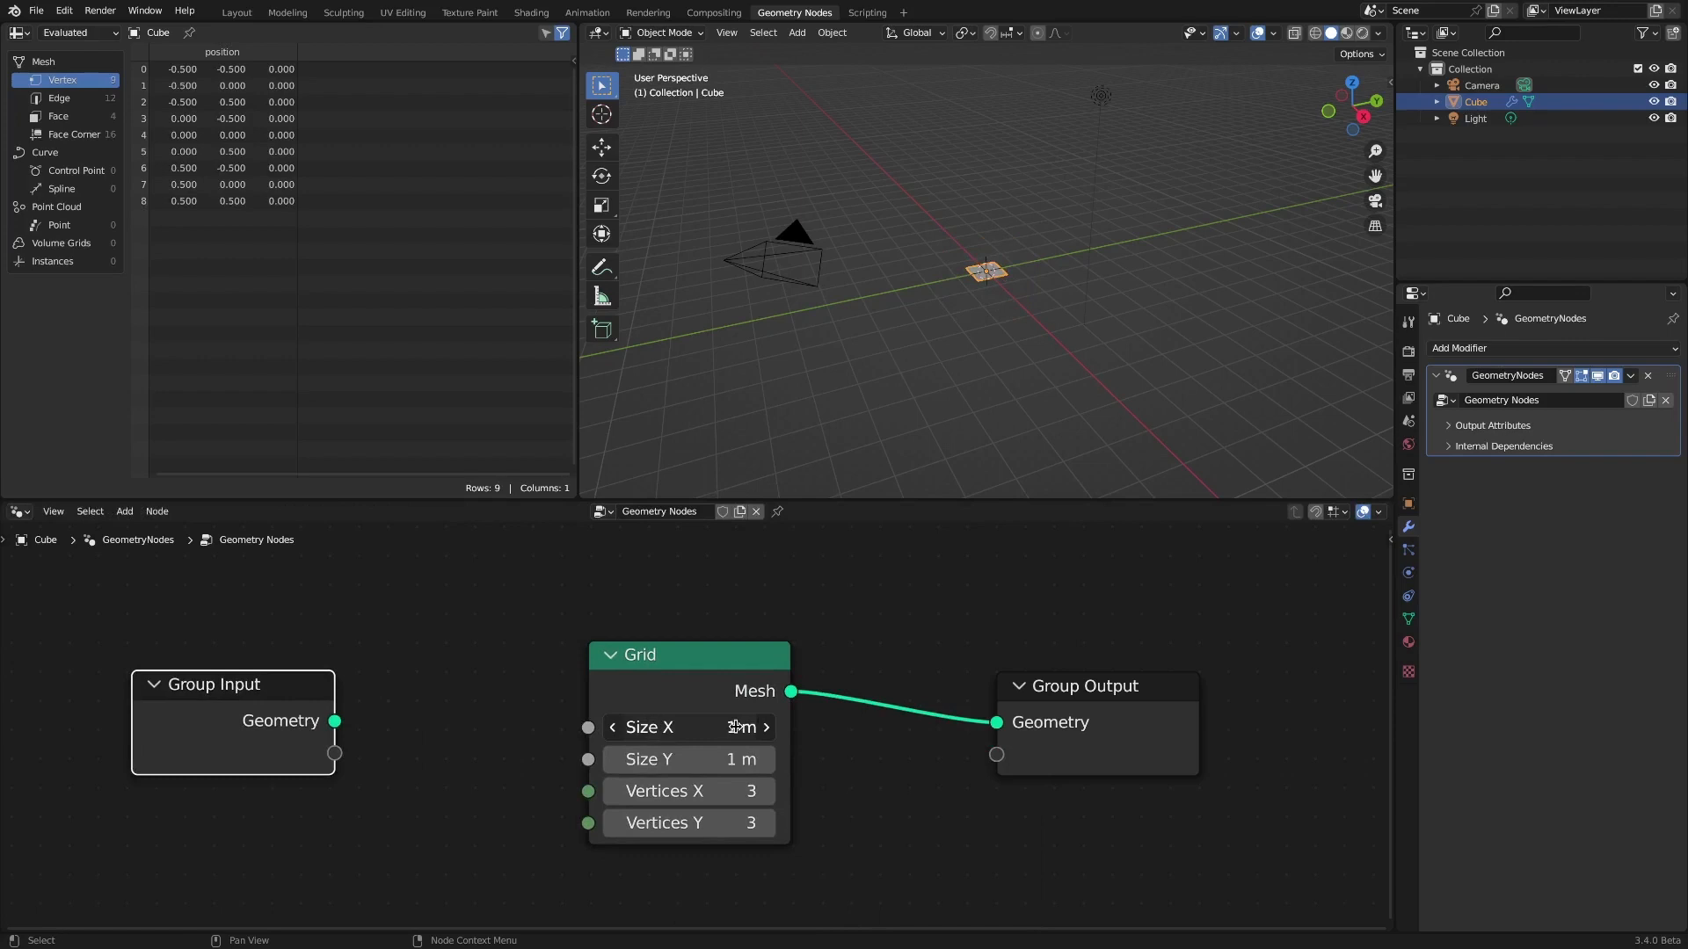
# Set the Grid node's Size X and Y to 200 m and its Vertices X and Y to 50.
pyautogui.moveTo(736, 732); pyautogui.dragTo(738, 756)
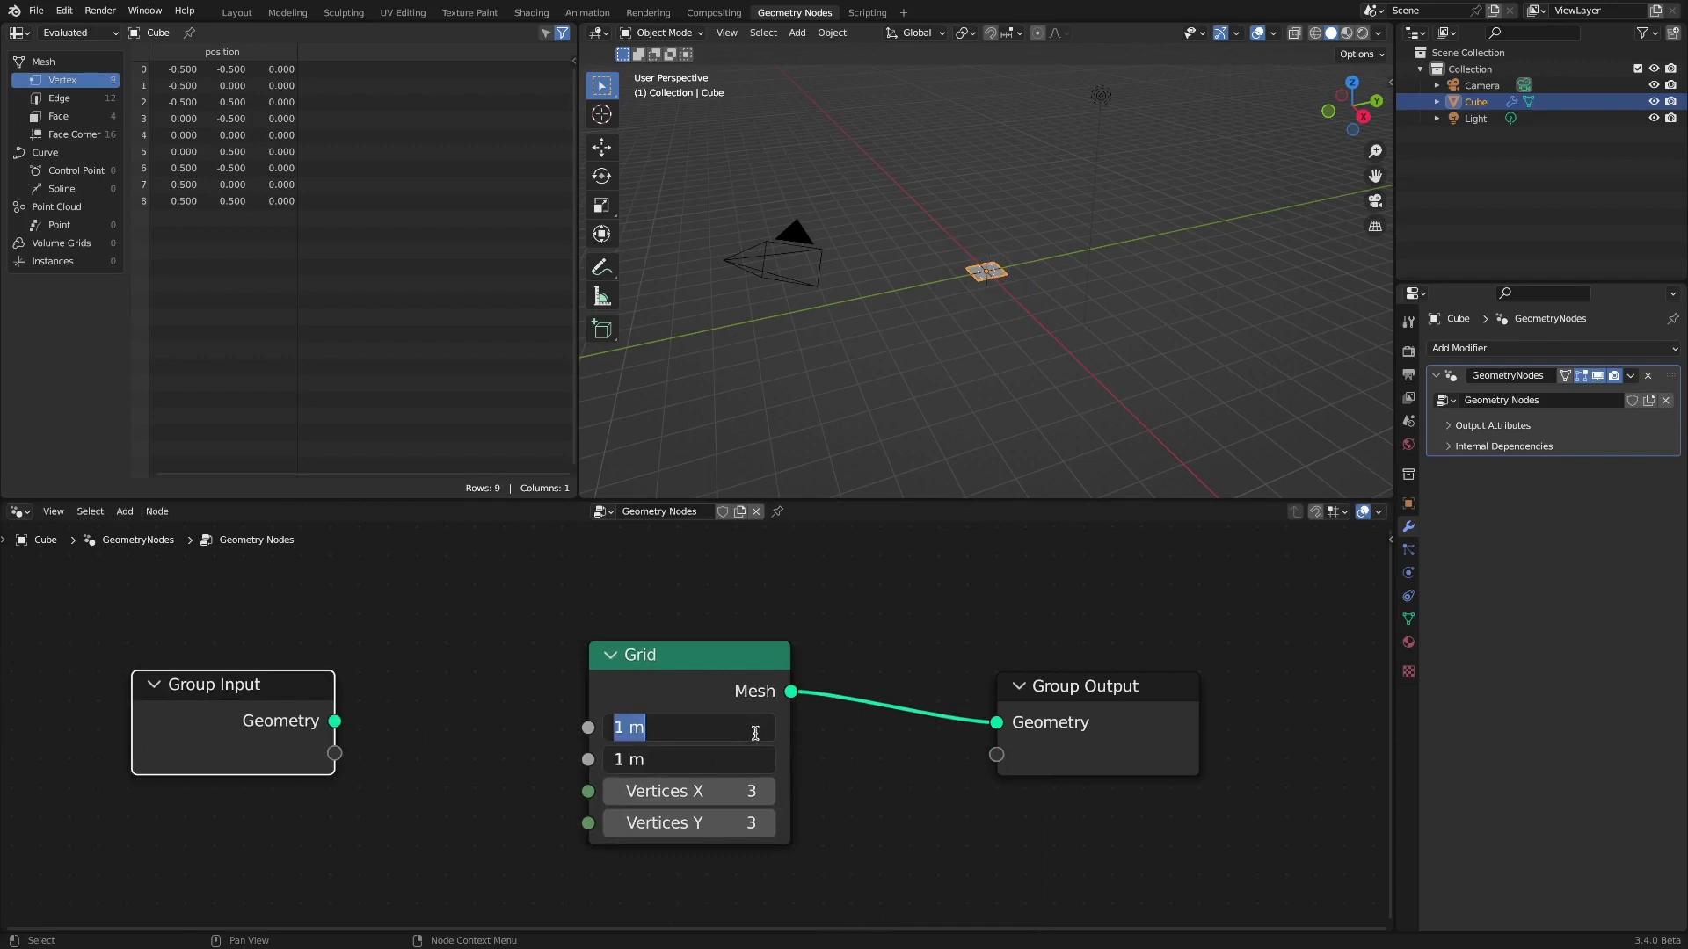
pyautogui.write('200')
pyautogui.press('Return')
pyautogui.click(752, 790)
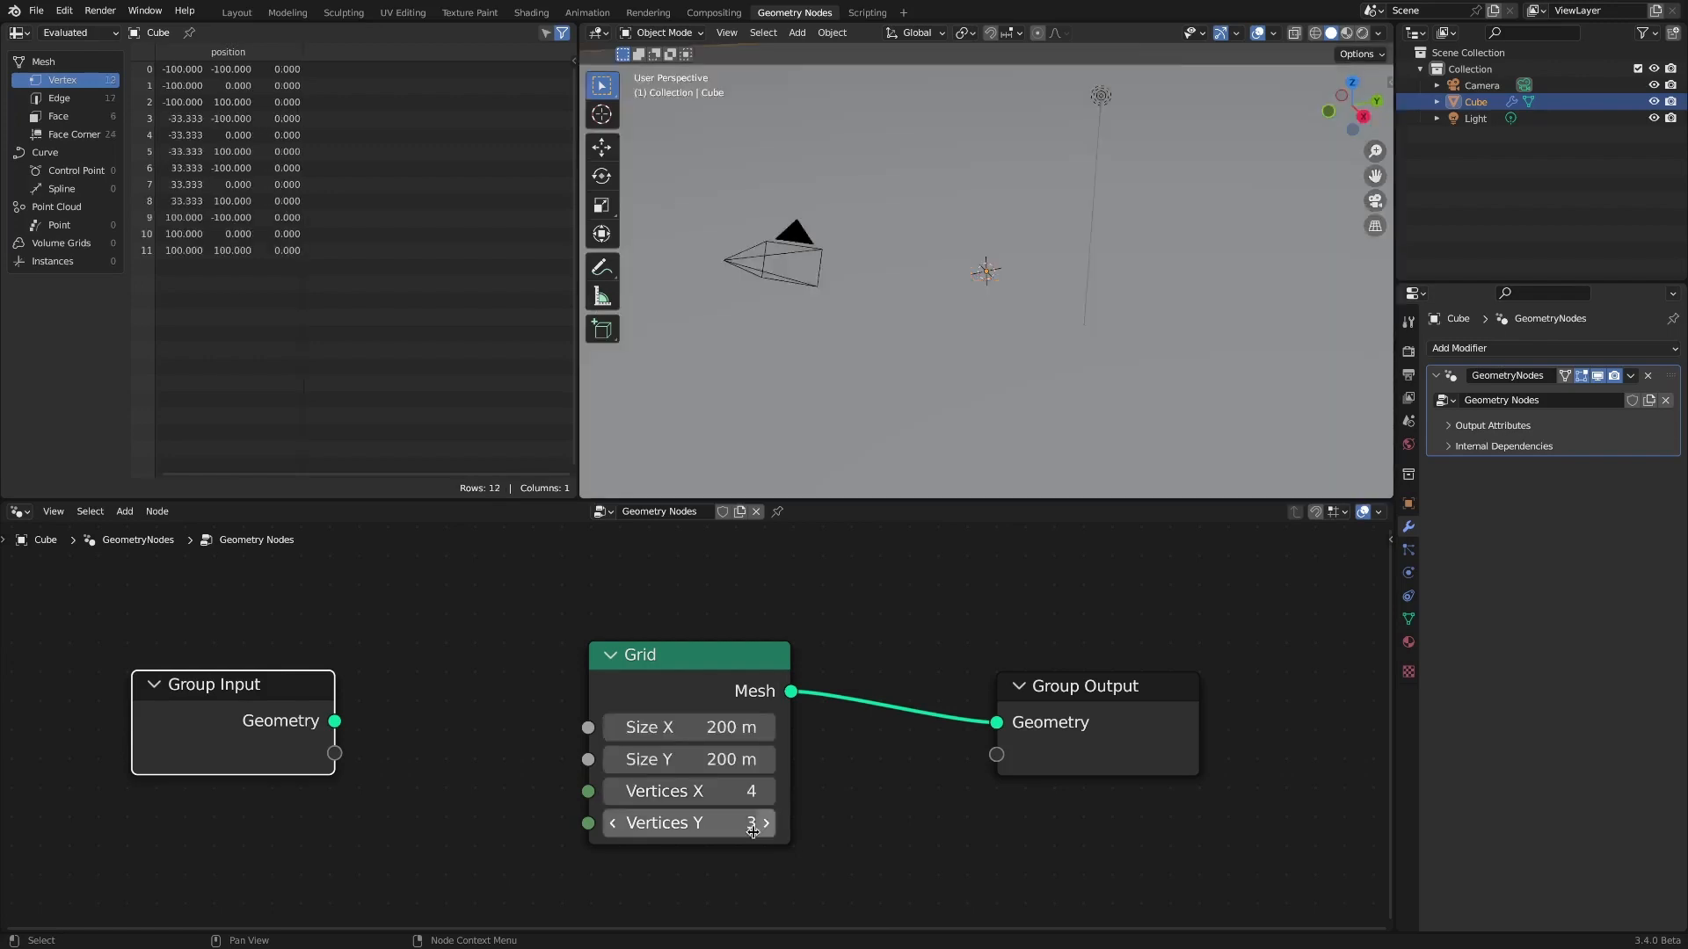
pyautogui.moveTo(752, 791); pyautogui.dragTo(737, 826)
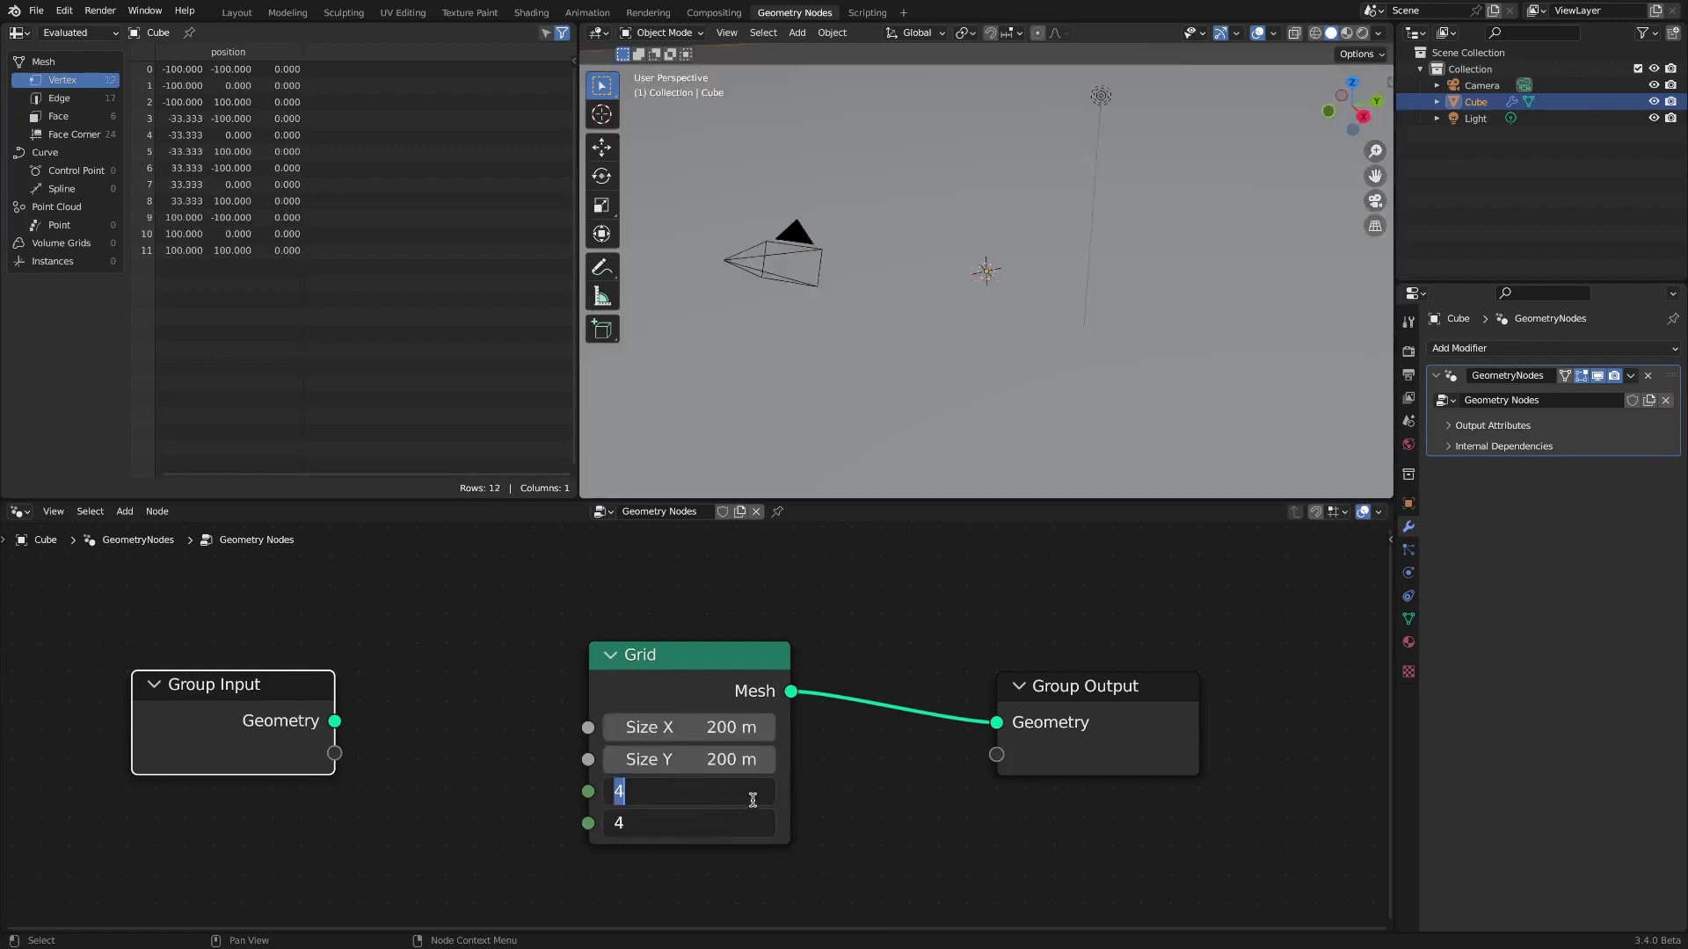
pyautogui.write('50')
pyautogui.press('Return')
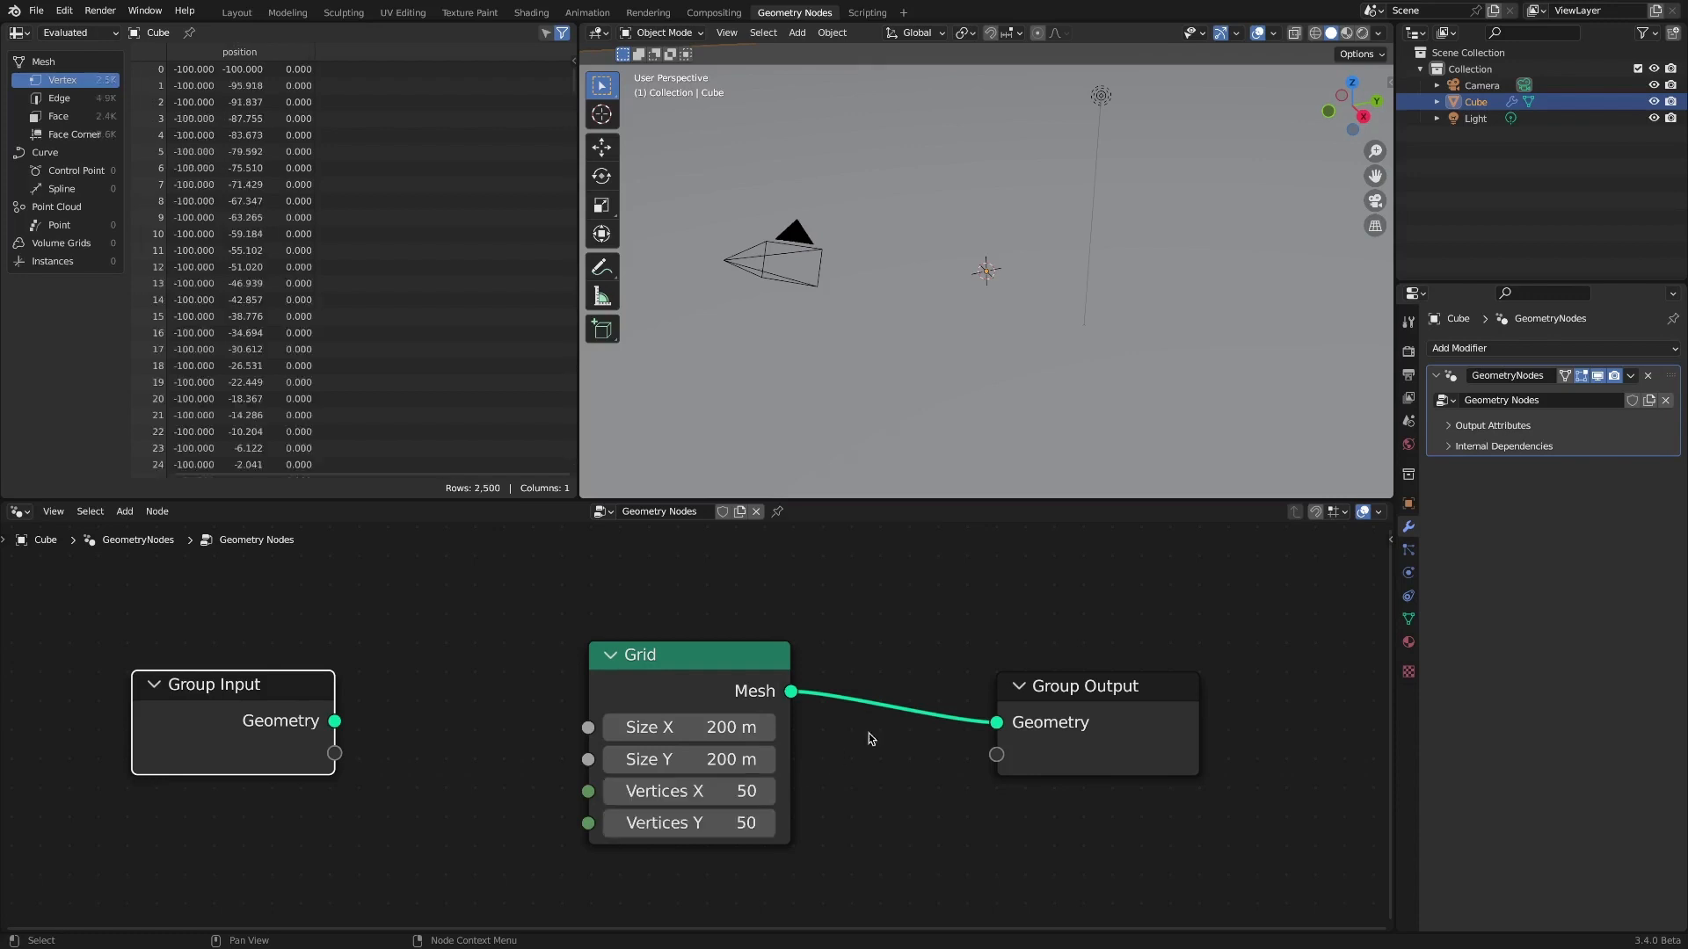
# Spread the Group Output, Group Input and Grid nodes apart to open space between Grid and Group Output.
pyautogui.click(728, 35)
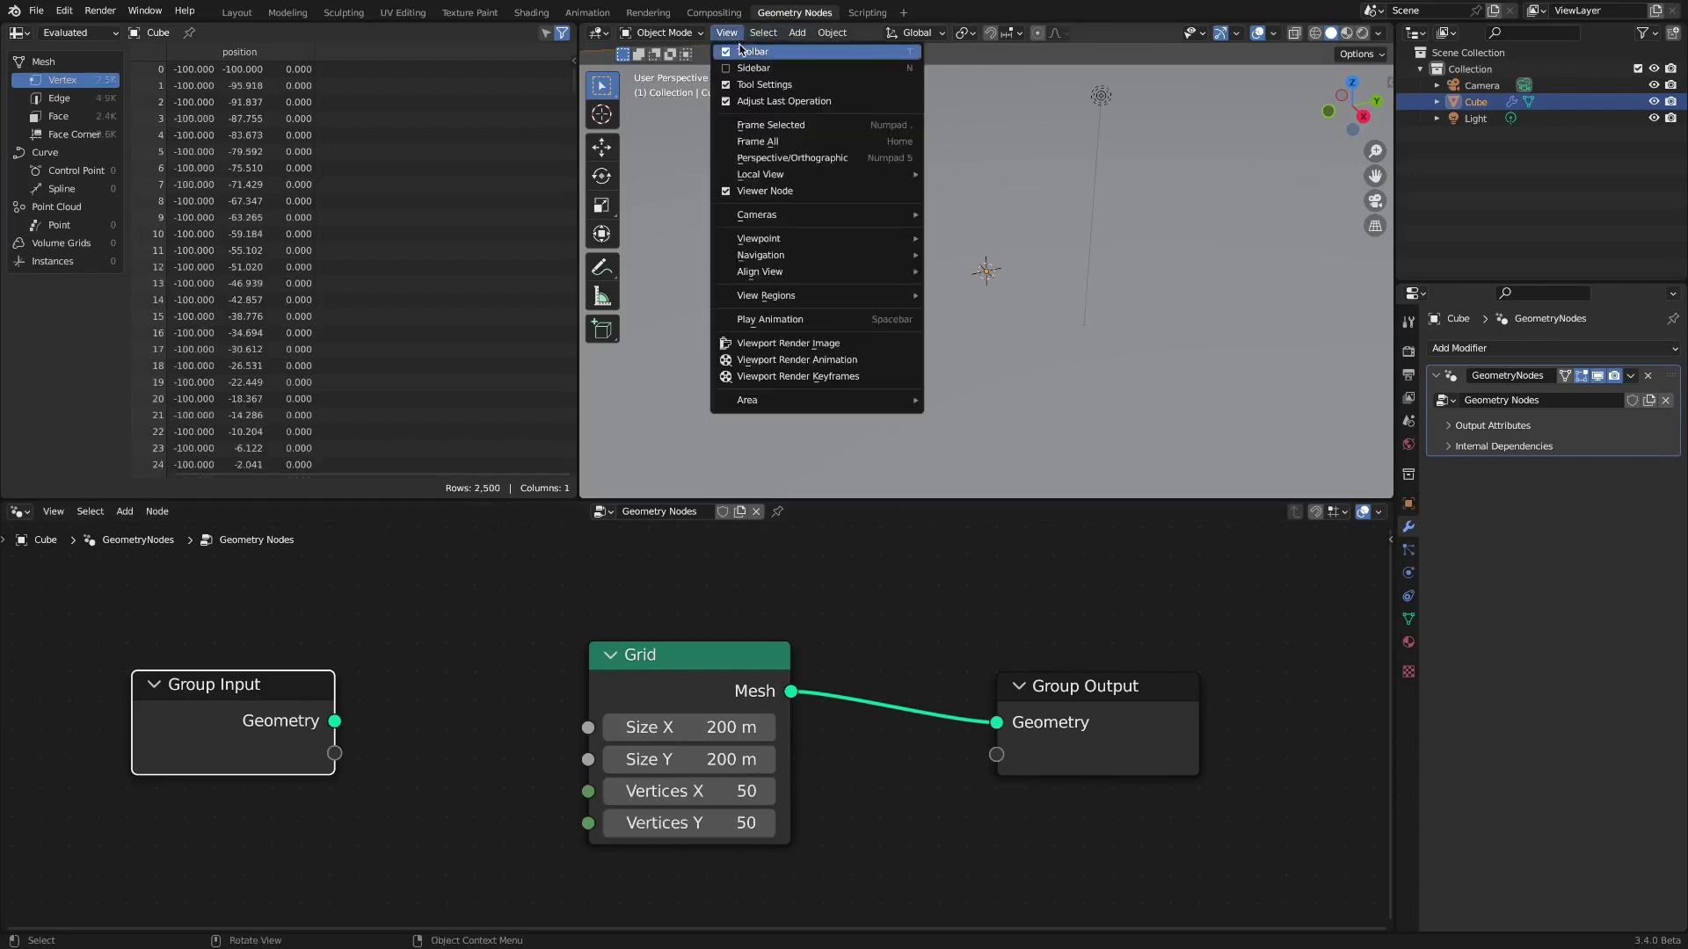
pyautogui.click(783, 130)
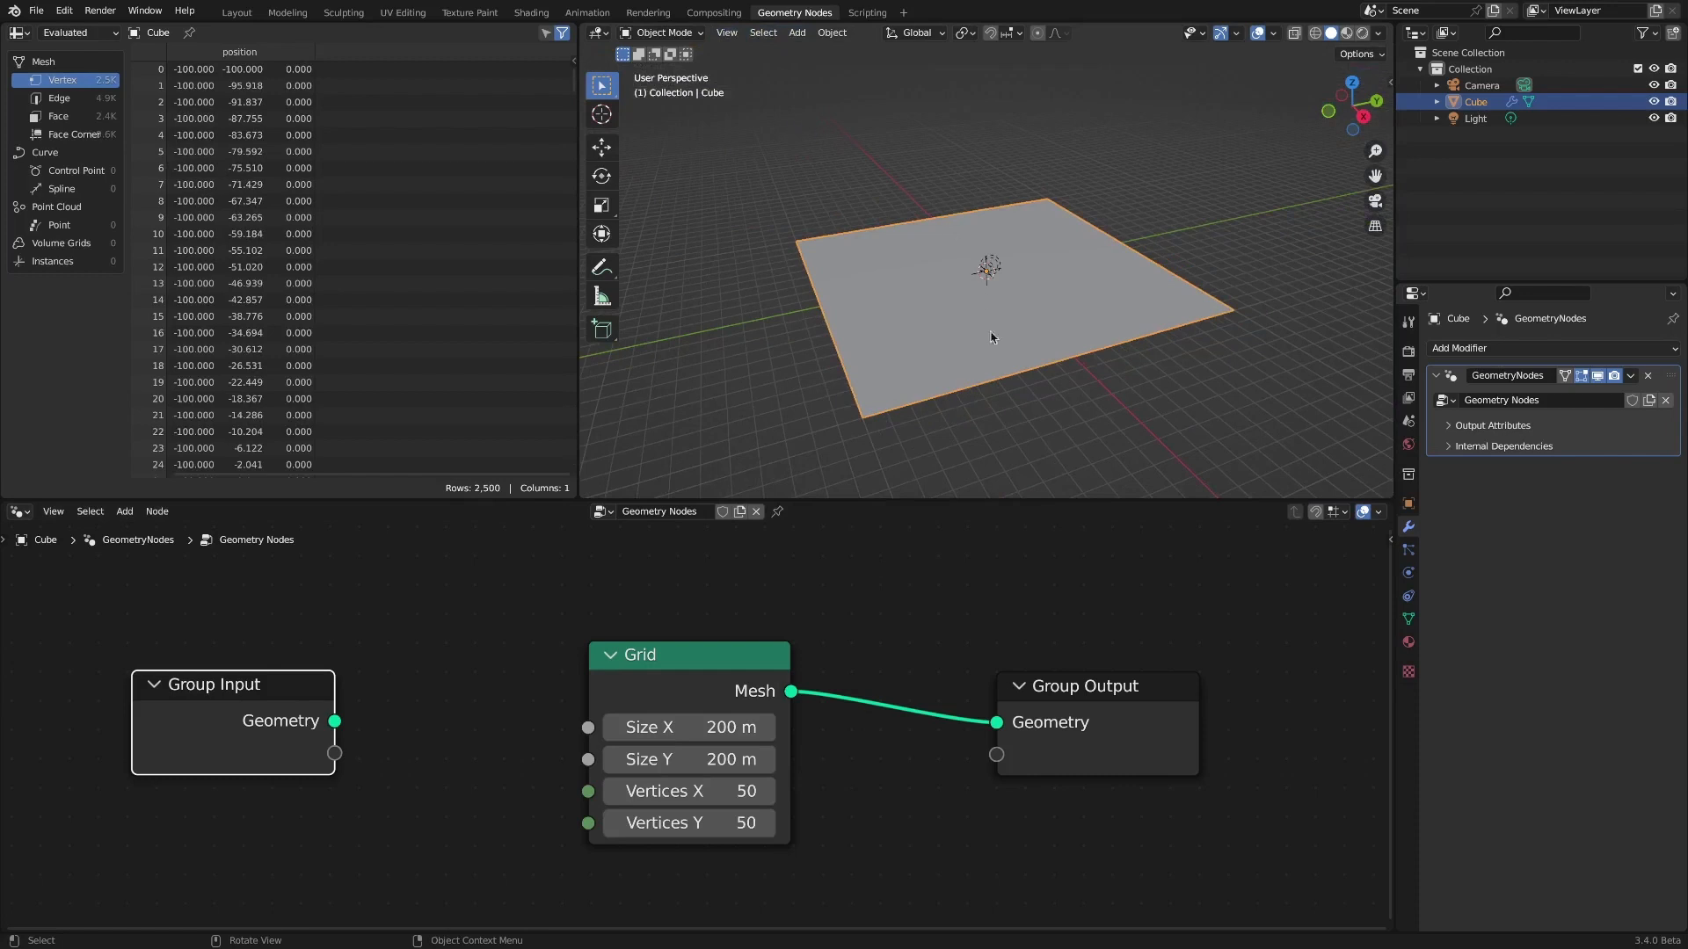
pyautogui.click(921, 678)
pyautogui.moveTo(1117, 687); pyautogui.dragTo(1207, 659)
pyautogui.moveTo(268, 688); pyautogui.dragTo(156, 684)
pyautogui.moveTo(695, 674); pyautogui.dragTo(490, 663)
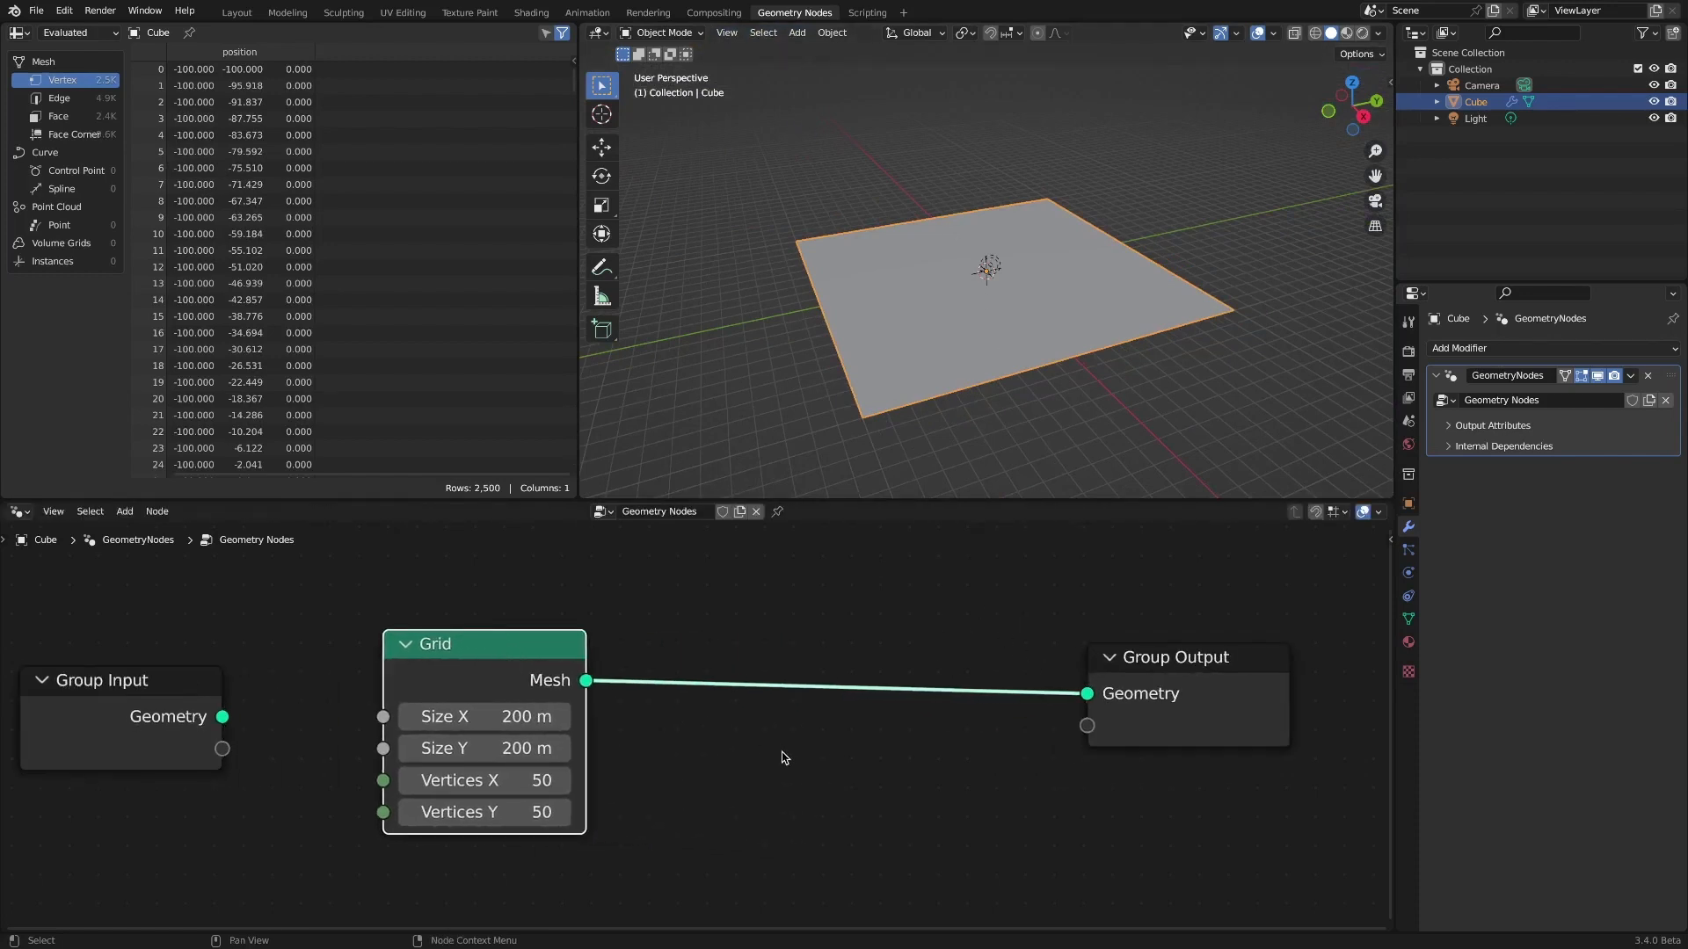
# Insert an Instance on Points node between Grid and Group Output, and link Group Input's Geometry to its Instance socket.
pyautogui.hotkey('shift', 'a')
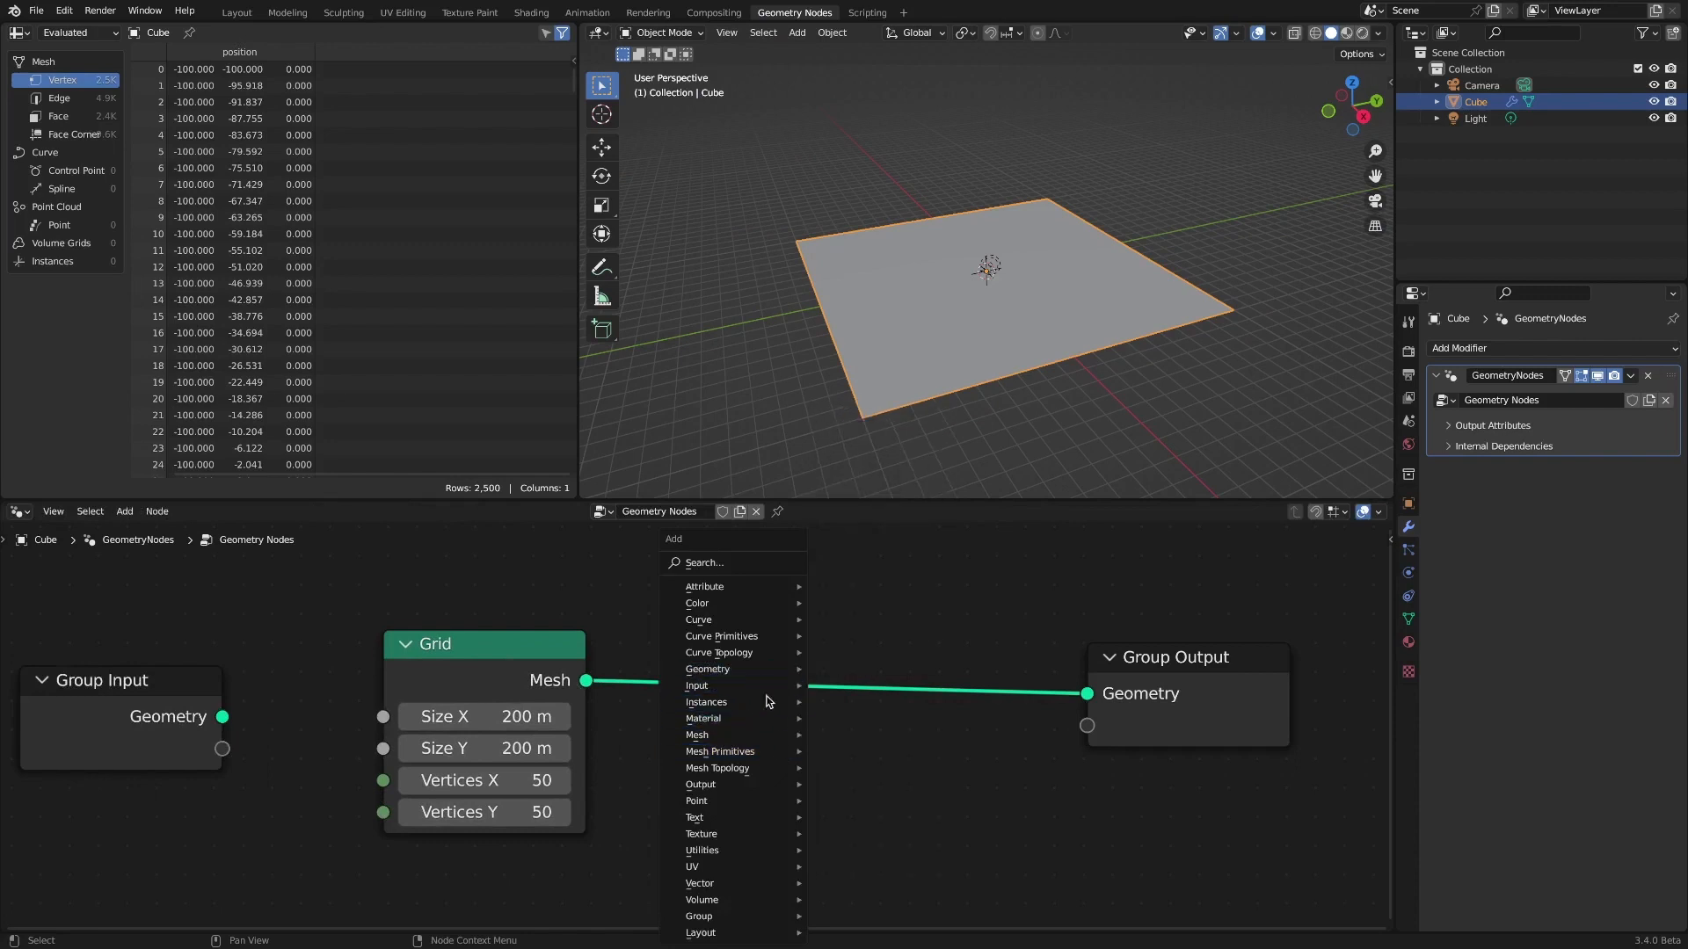
pyautogui.moveTo(774, 702)
pyautogui.click(875, 702)
pyautogui.click(768, 625)
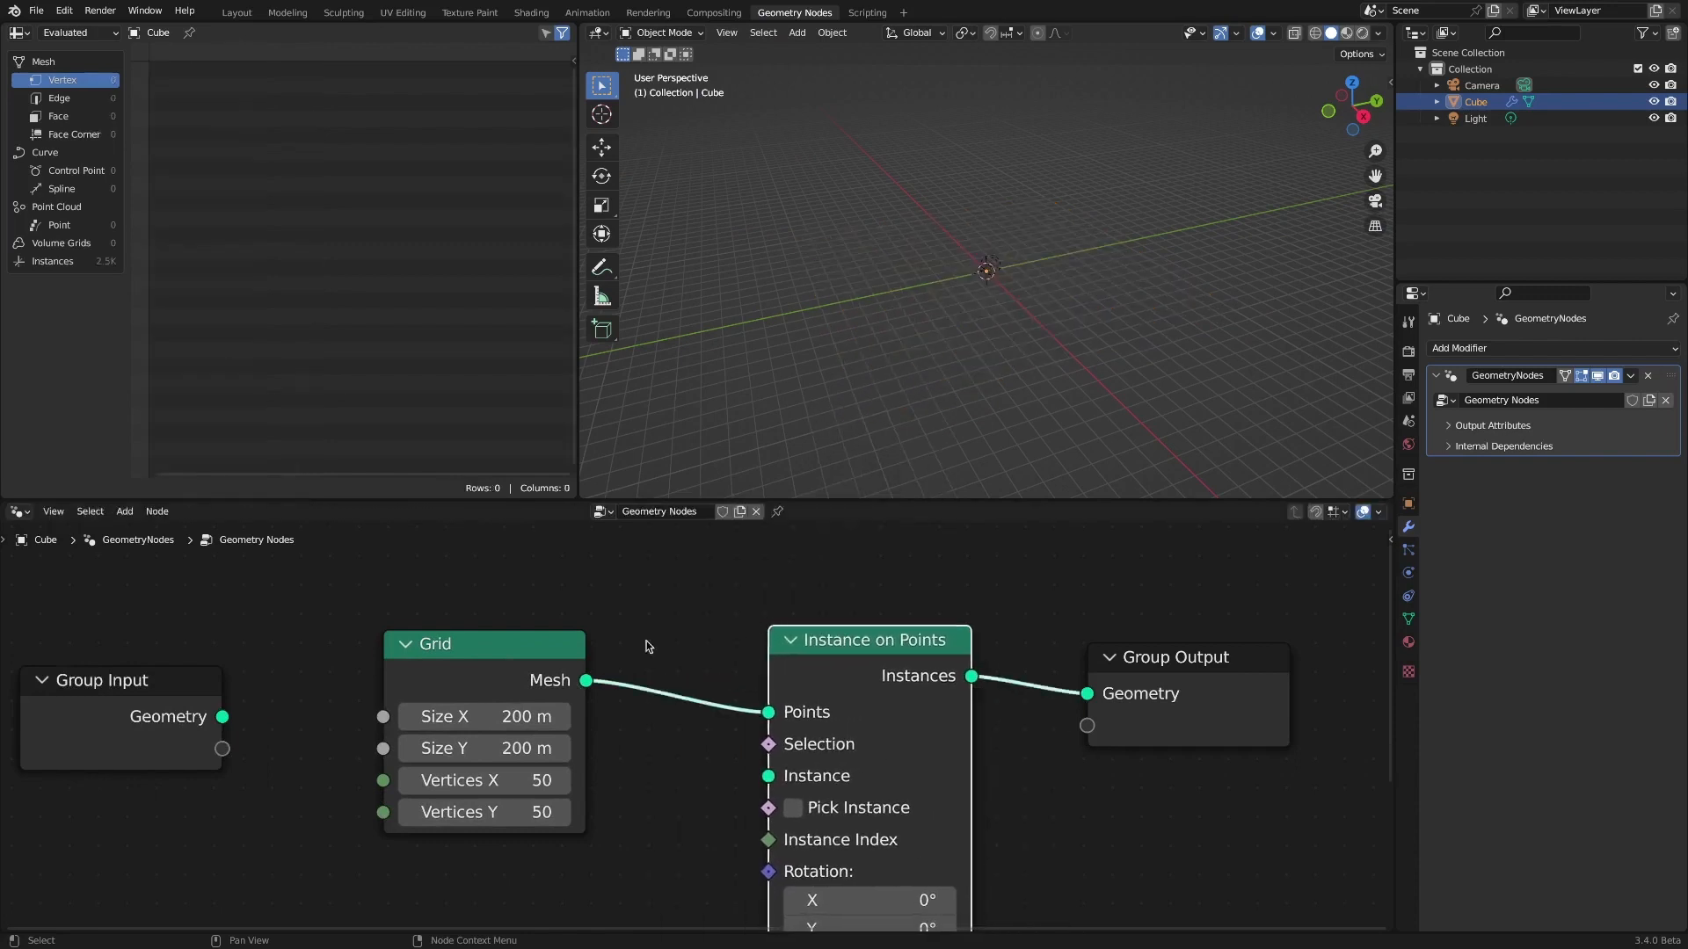
pyautogui.moveTo(211, 715); pyautogui.dragTo(795, 770)
pyautogui.moveTo(1073, 400); pyautogui.dragTo(1051, 394, button='middle')
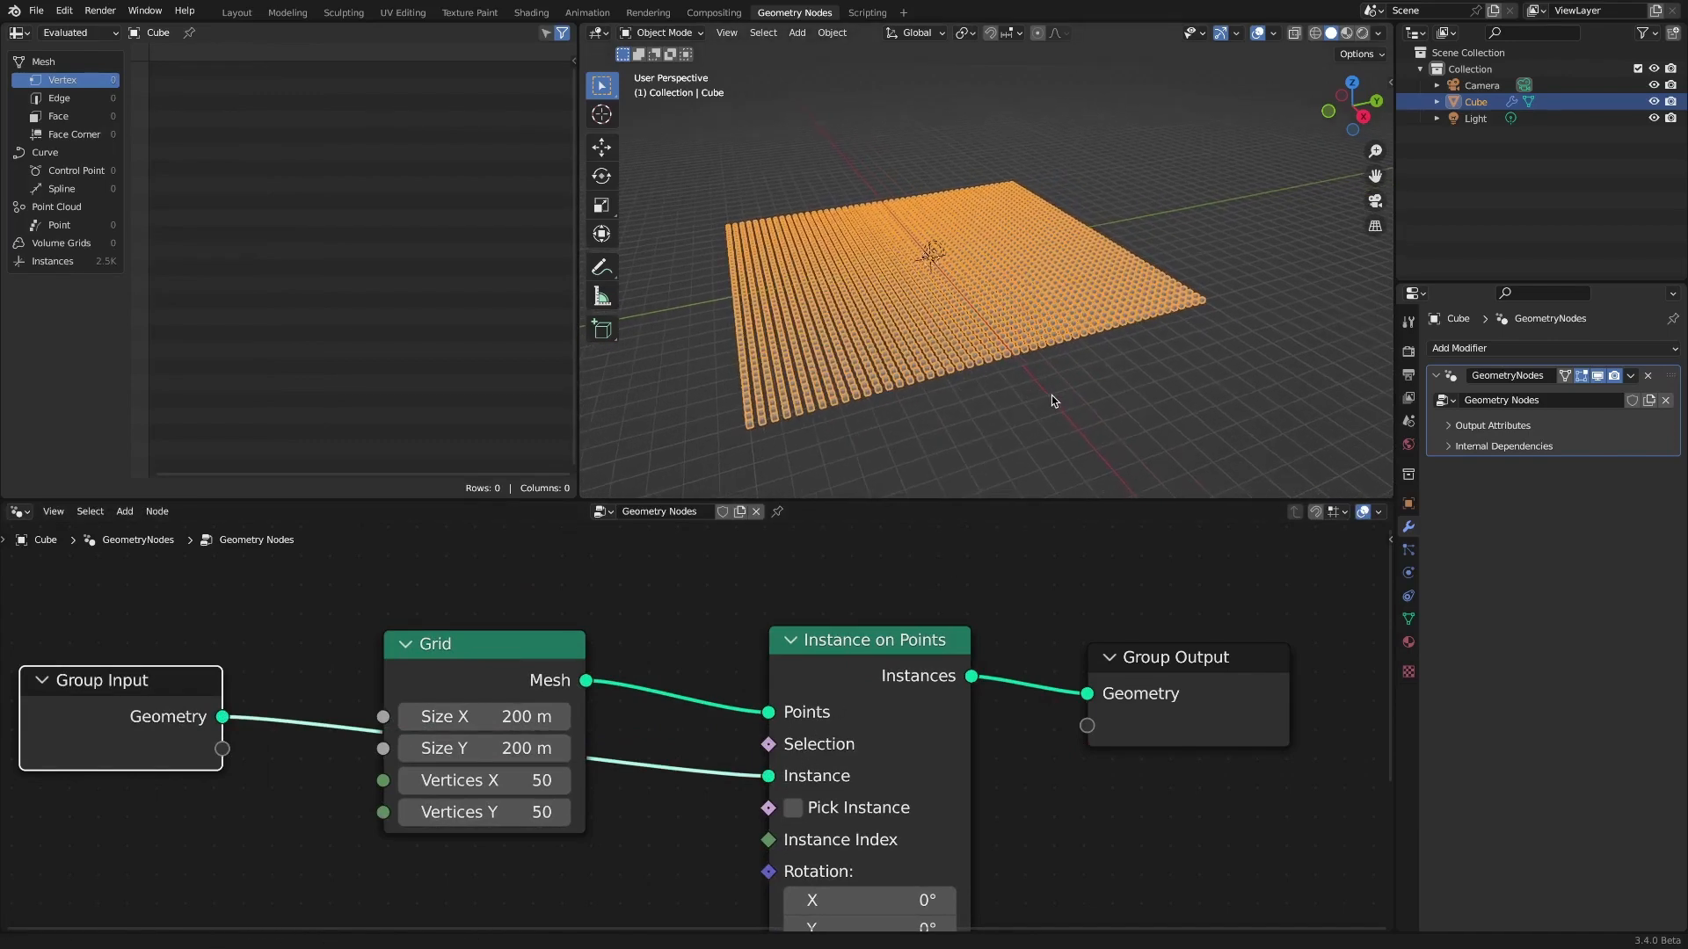
pyautogui.click(1092, 413)
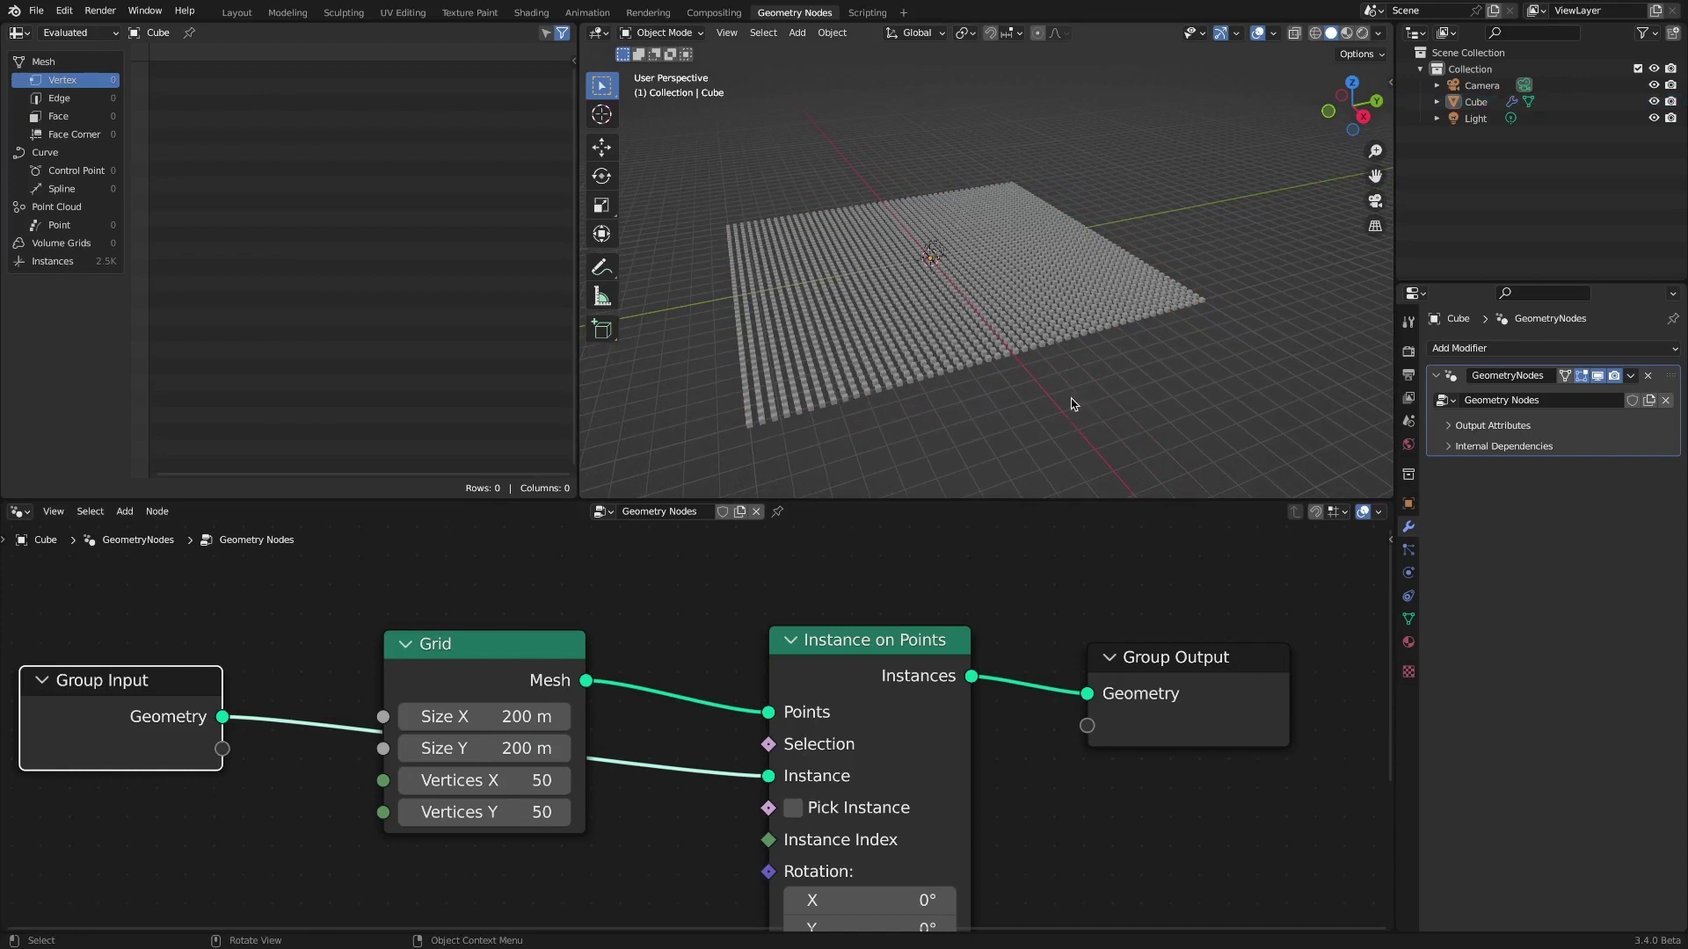
# Rearrange the Grid, Instance on Points and Group Output nodes to leave a wide gap before Group Output.
pyautogui.click(1172, 677)
pyautogui.scroll(-2, 1055, 773)
pyautogui.moveTo(1067, 810); pyautogui.dragTo(978, 804, button='middle')
pyautogui.moveTo(475, 602); pyautogui.dragTo(399, 598)
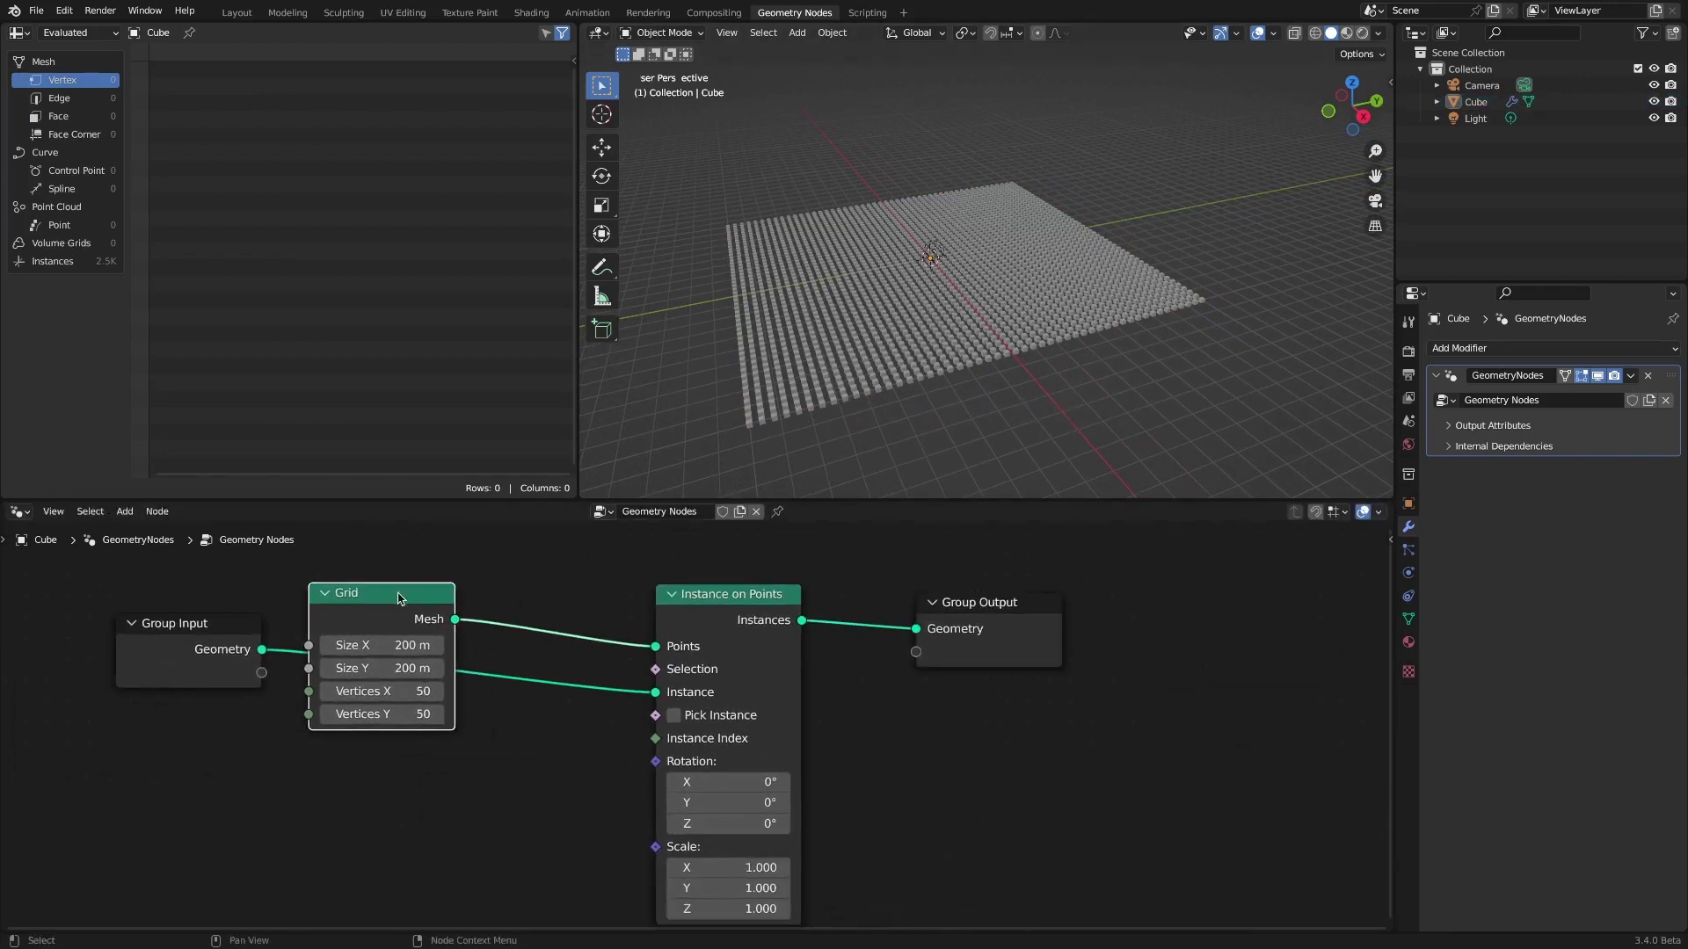
pyautogui.moveTo(741, 609); pyautogui.dragTo(657, 603)
pyautogui.moveTo(976, 605); pyautogui.dragTo(1141, 598)
pyautogui.click(926, 692)
# Insert a Set Position node between Instance on Points and Group Output, placing it close to Group Output.
pyautogui.hotkey('shift', 'a')
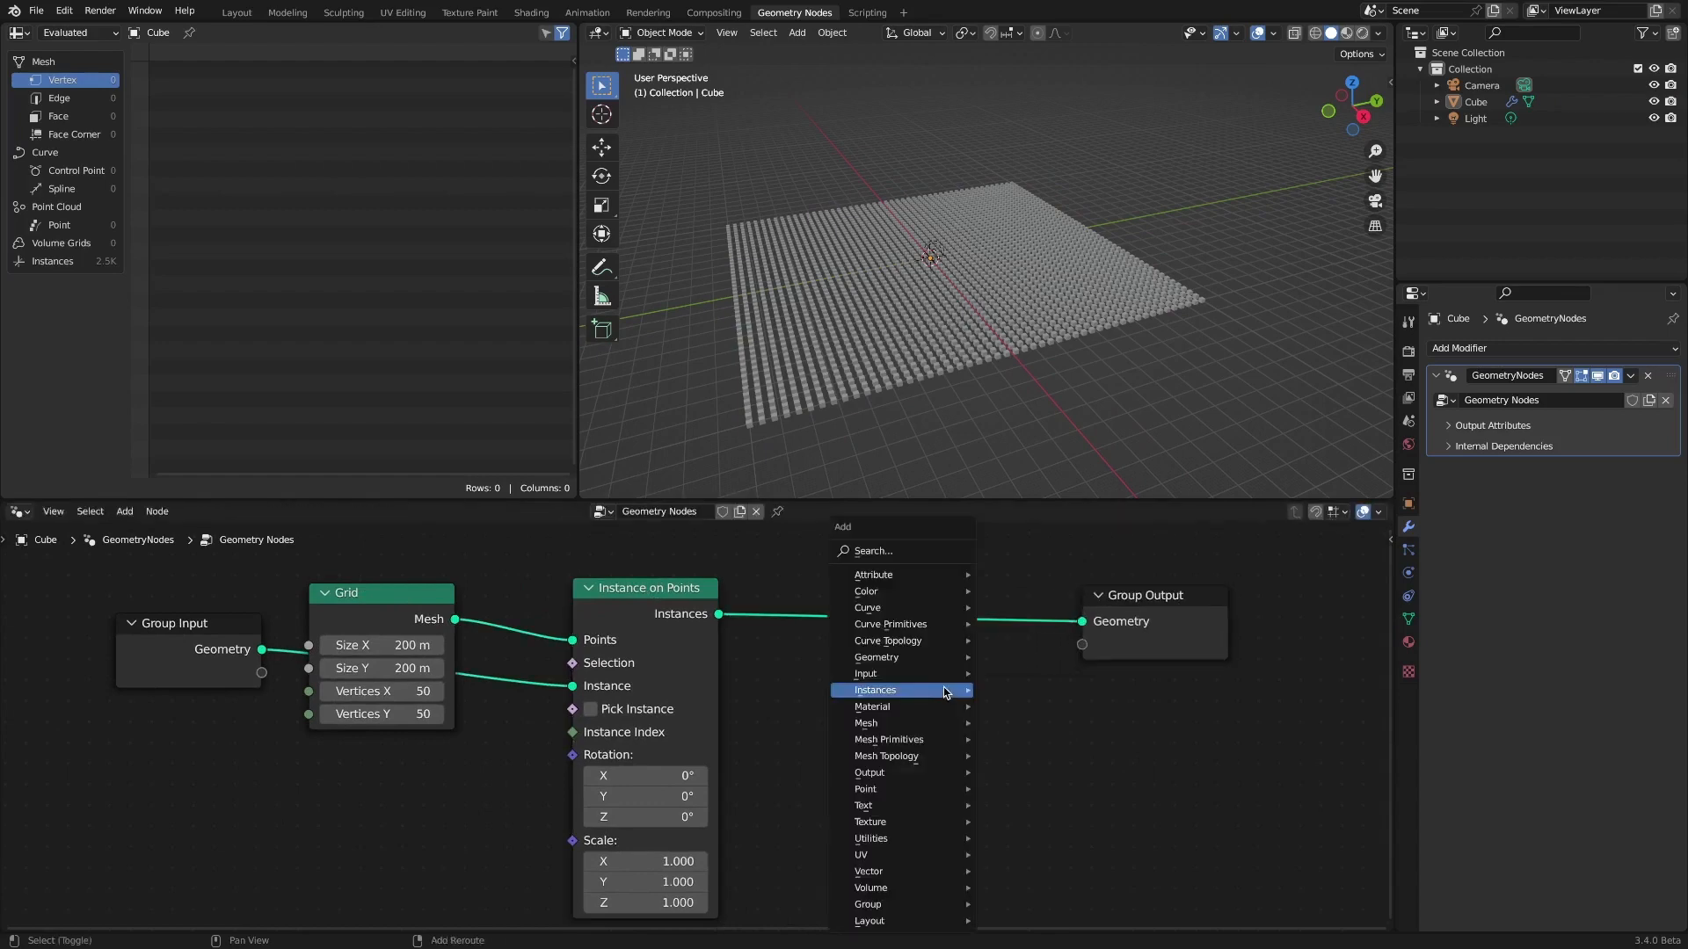
pyautogui.moveTo(942, 657)
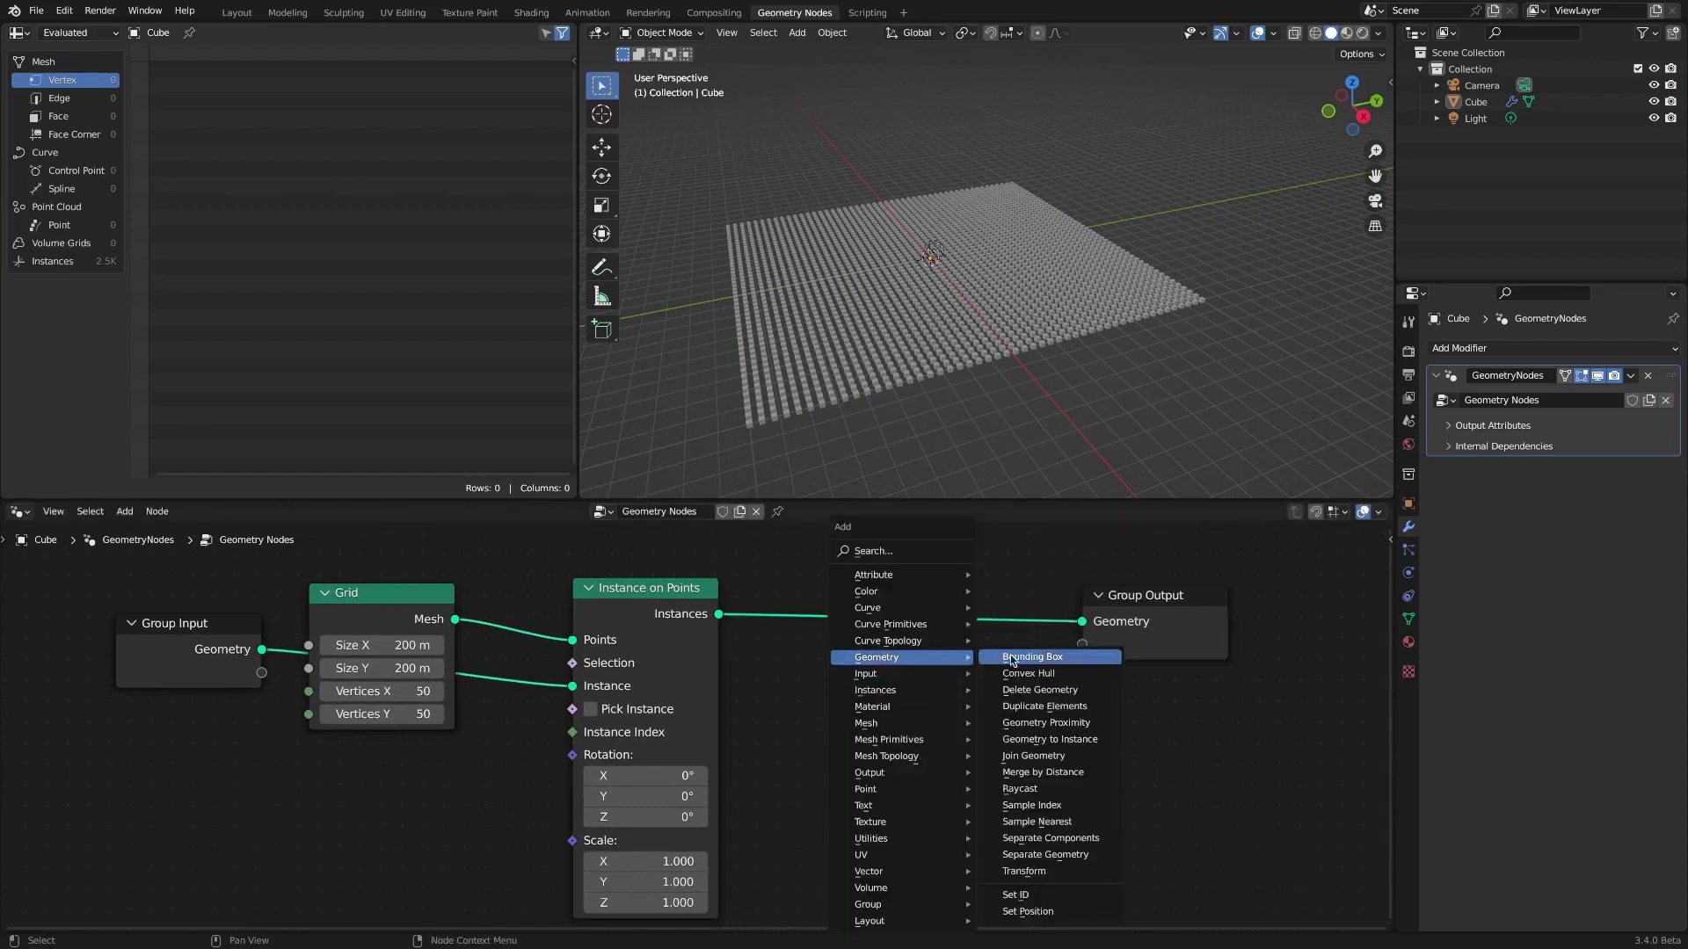
pyautogui.click(1035, 914)
pyautogui.click(1000, 603)
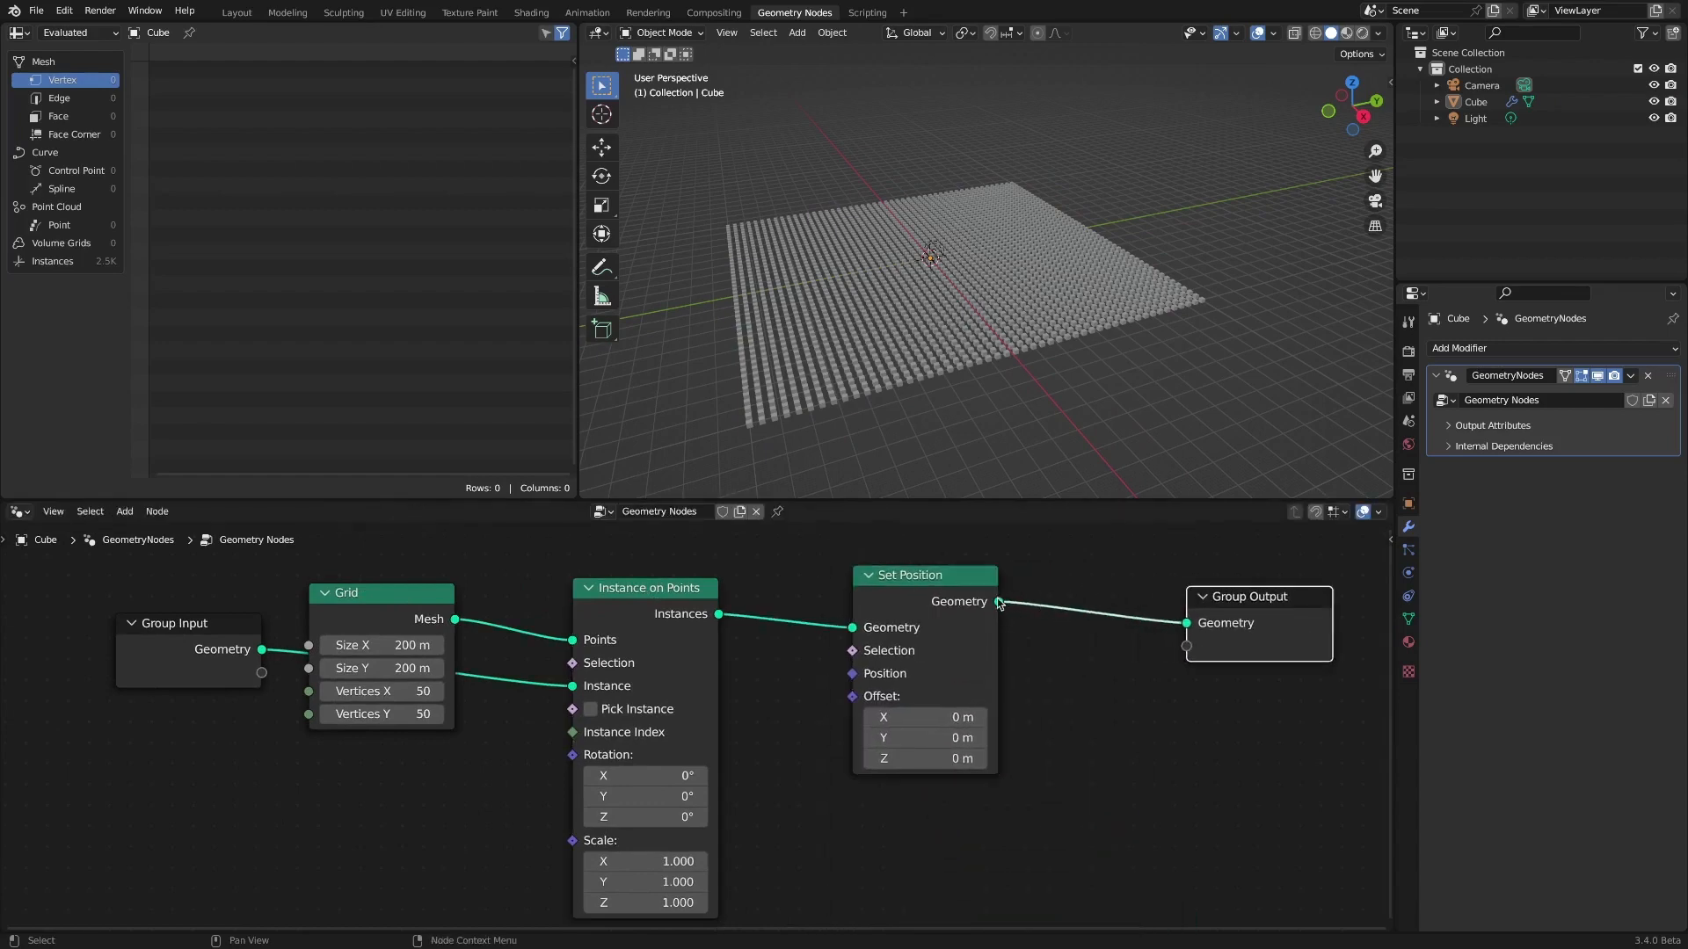
pyautogui.moveTo(941, 584); pyautogui.dragTo(1040, 600)
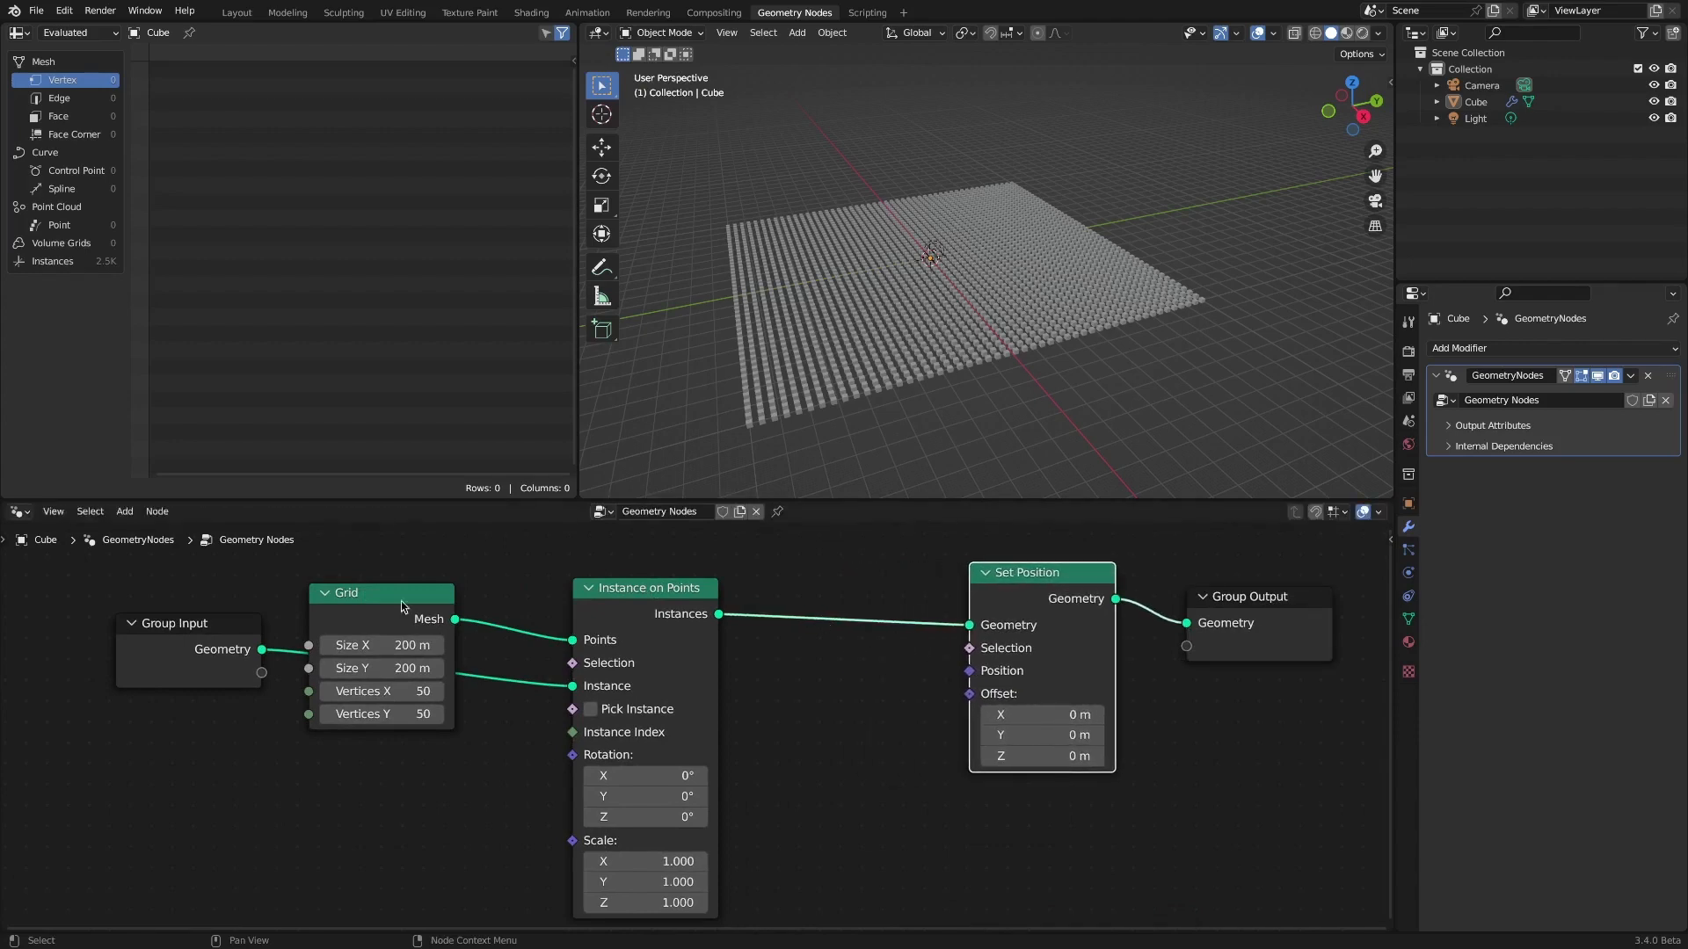
# Shift the upstream nodes away, then add a Combine XYZ node and link its Vector to Set Position's Offset.
pyautogui.moveTo(211, 576); pyautogui.dragTo(615, 655)
pyautogui.moveTo(675, 590); pyautogui.dragTo(505, 581)
pyautogui.click(719, 696)
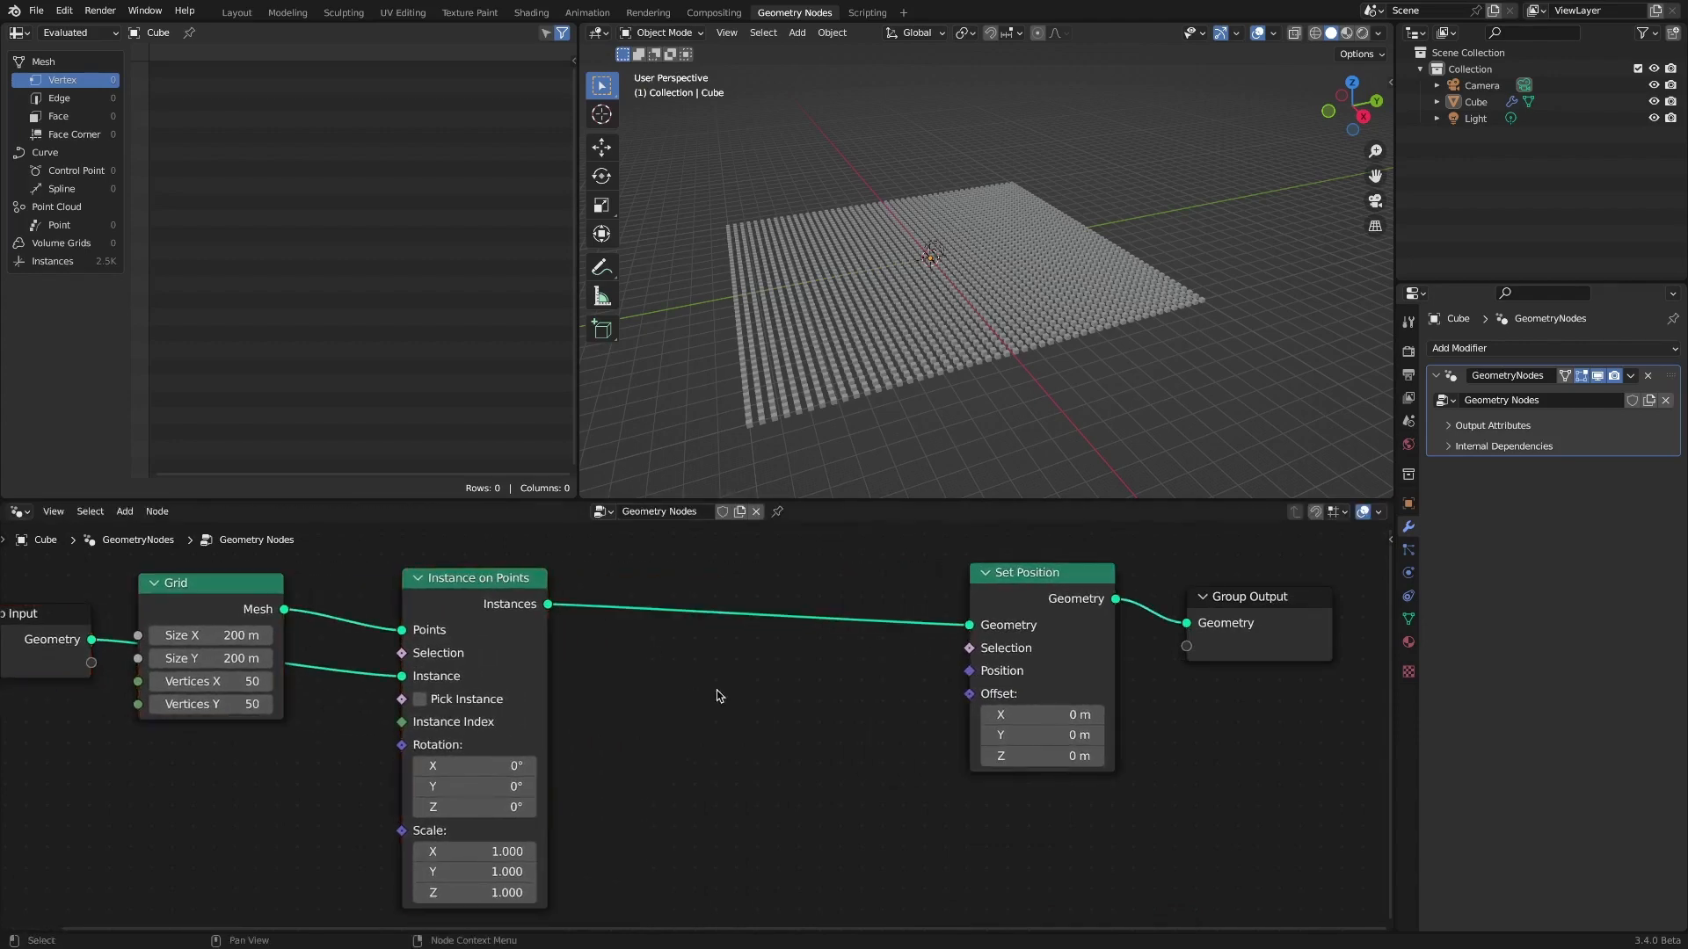
pyautogui.hotkey('shift', 'a')
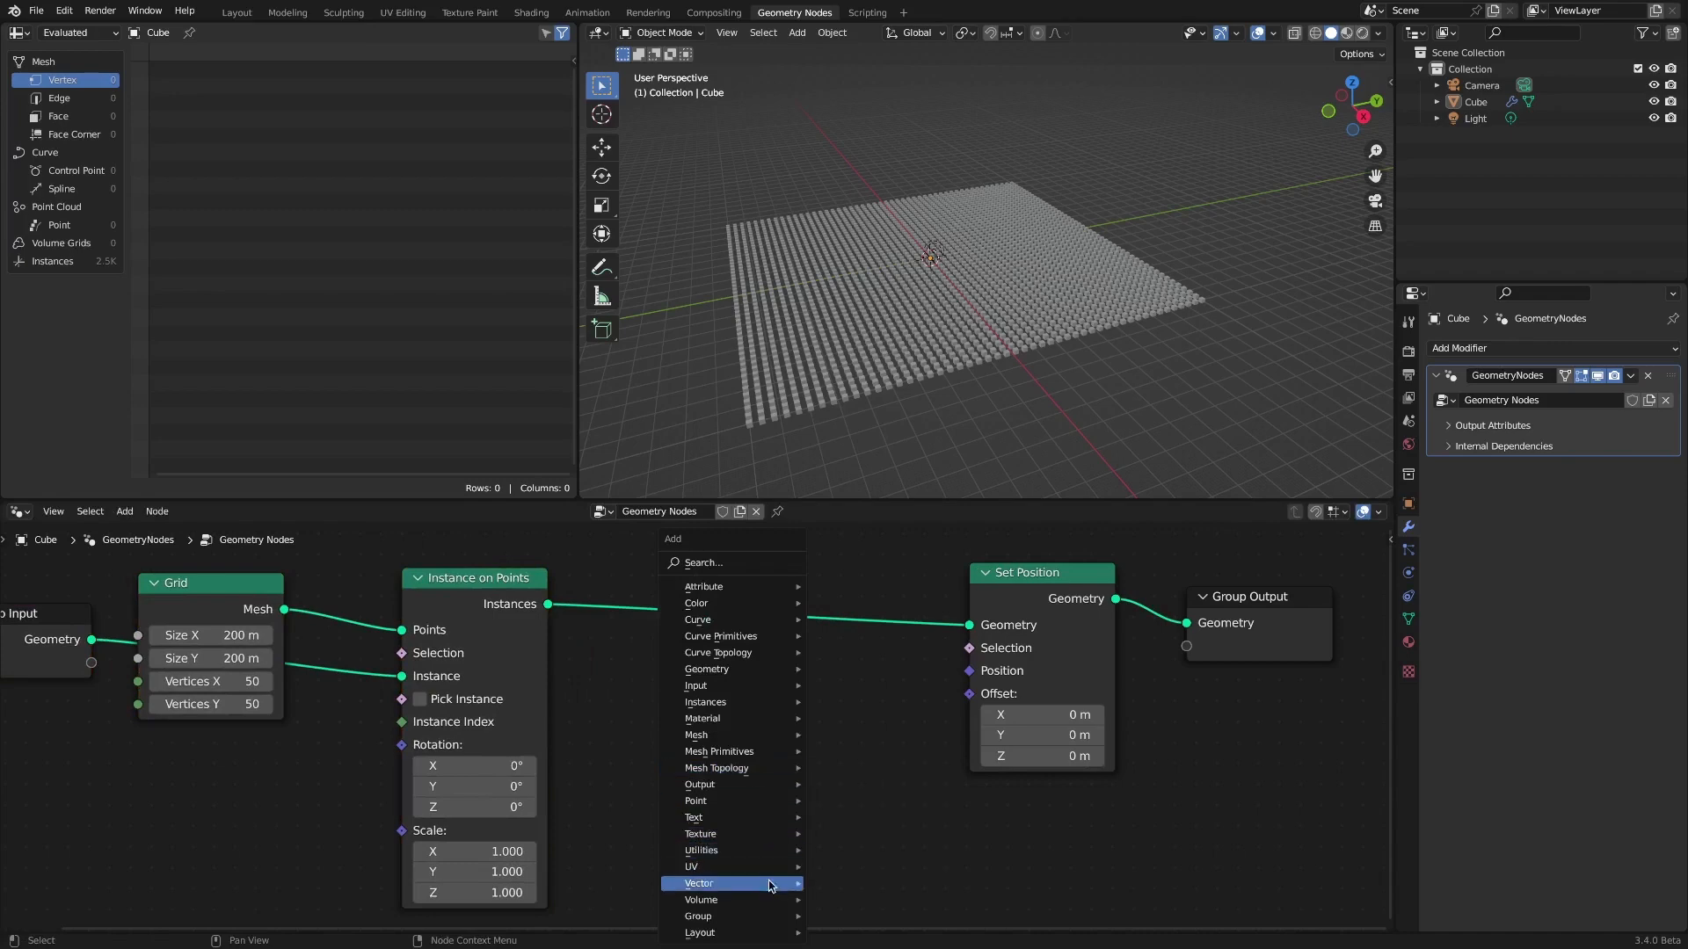
pyautogui.moveTo(797, 891)
pyautogui.click(861, 817)
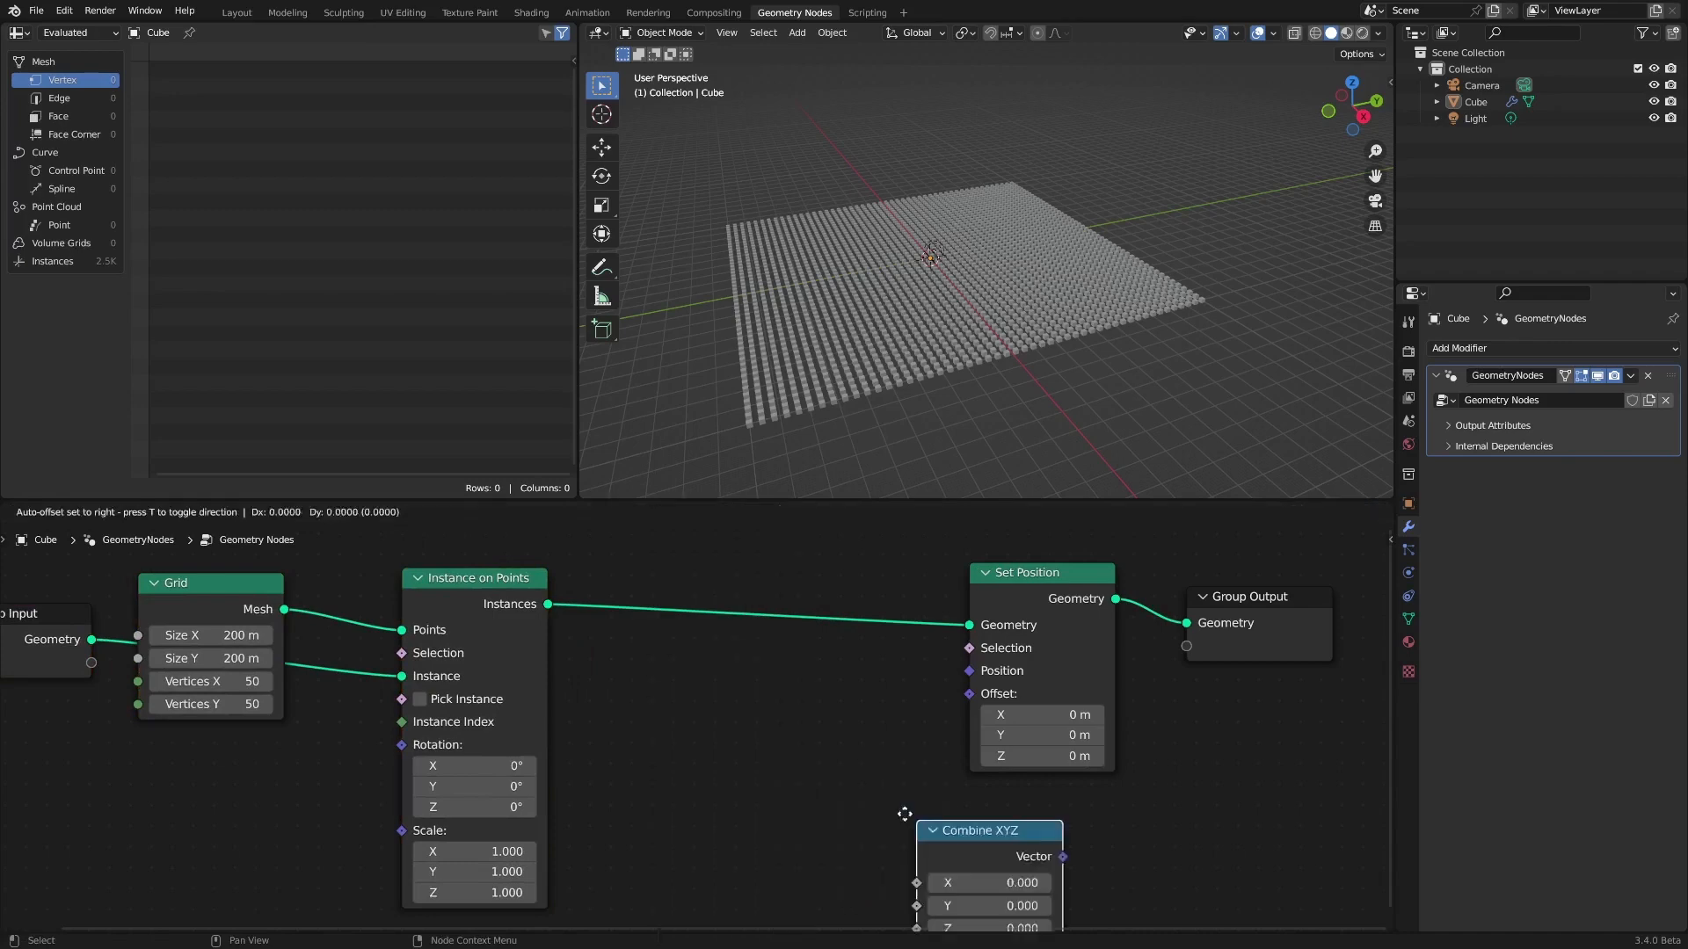
pyautogui.click(797, 714)
pyautogui.moveTo(944, 750); pyautogui.dragTo(970, 694)
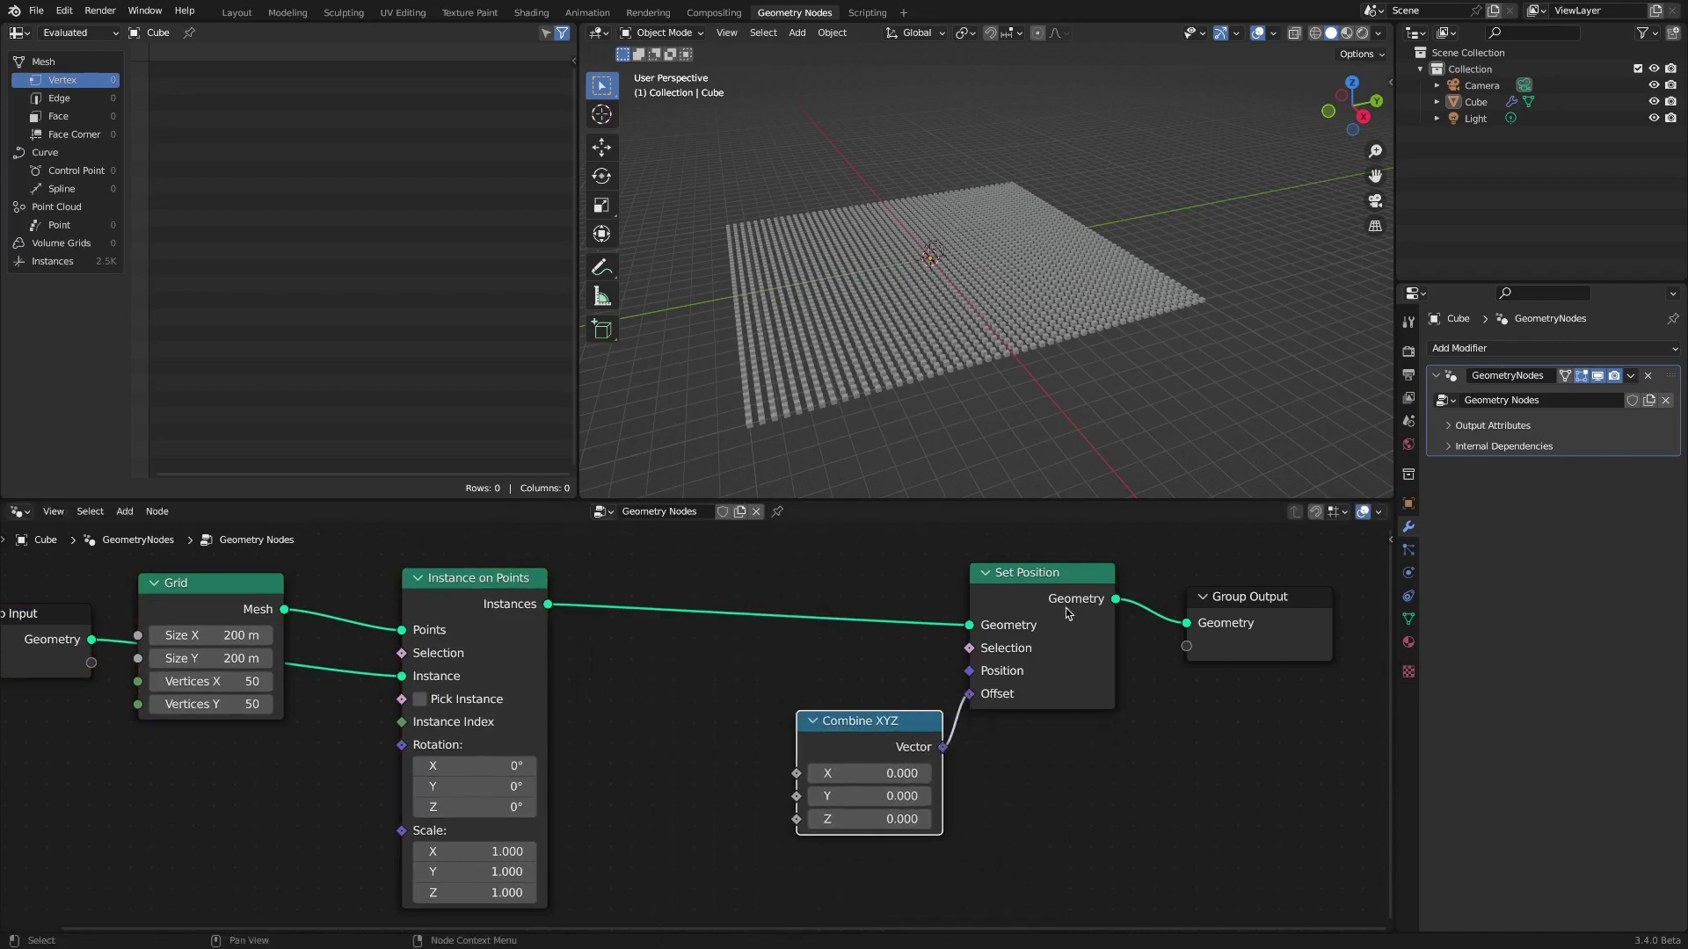
# Move the Set Position, Group Output and Combine XYZ nodes farther from Instance on Points to make room.
pyautogui.moveTo(1065, 608); pyautogui.dragTo(1122, 609)
pyautogui.moveTo(1257, 595); pyautogui.dragTo(1323, 596)
pyautogui.moveTo(1098, 574); pyautogui.dragTo(1173, 572)
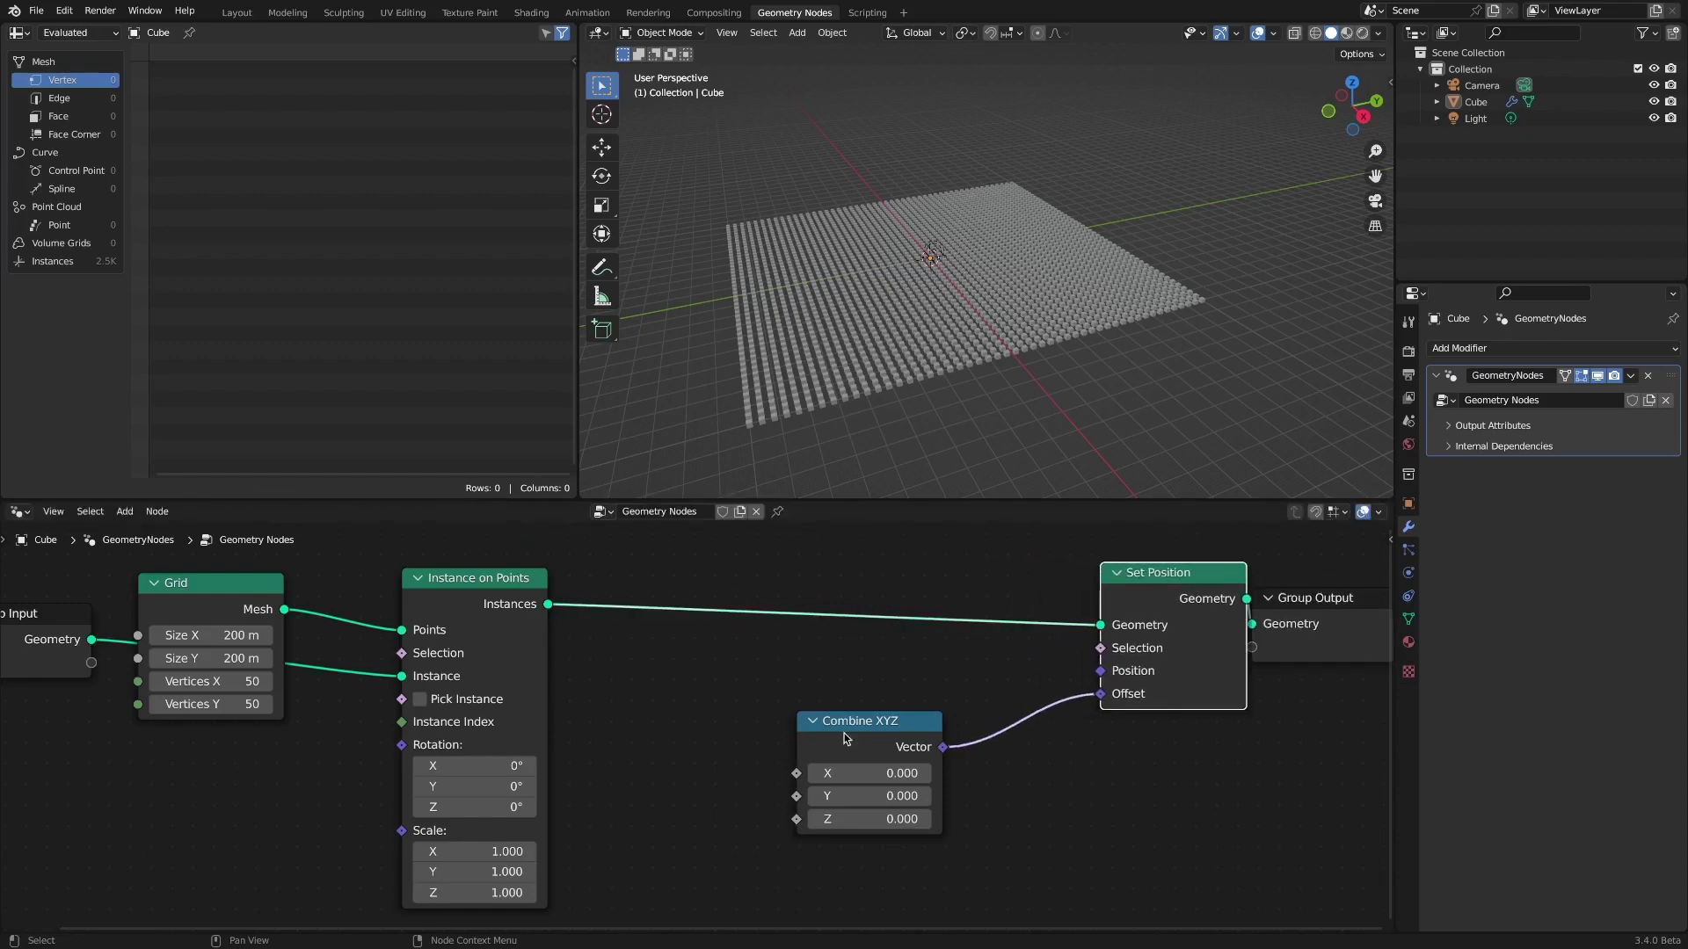
pyautogui.moveTo(853, 737); pyautogui.dragTo(918, 733)
# Add a Noise Texture node between the Instance on Points and Combine XYZ nodes.
pyautogui.click(784, 772)
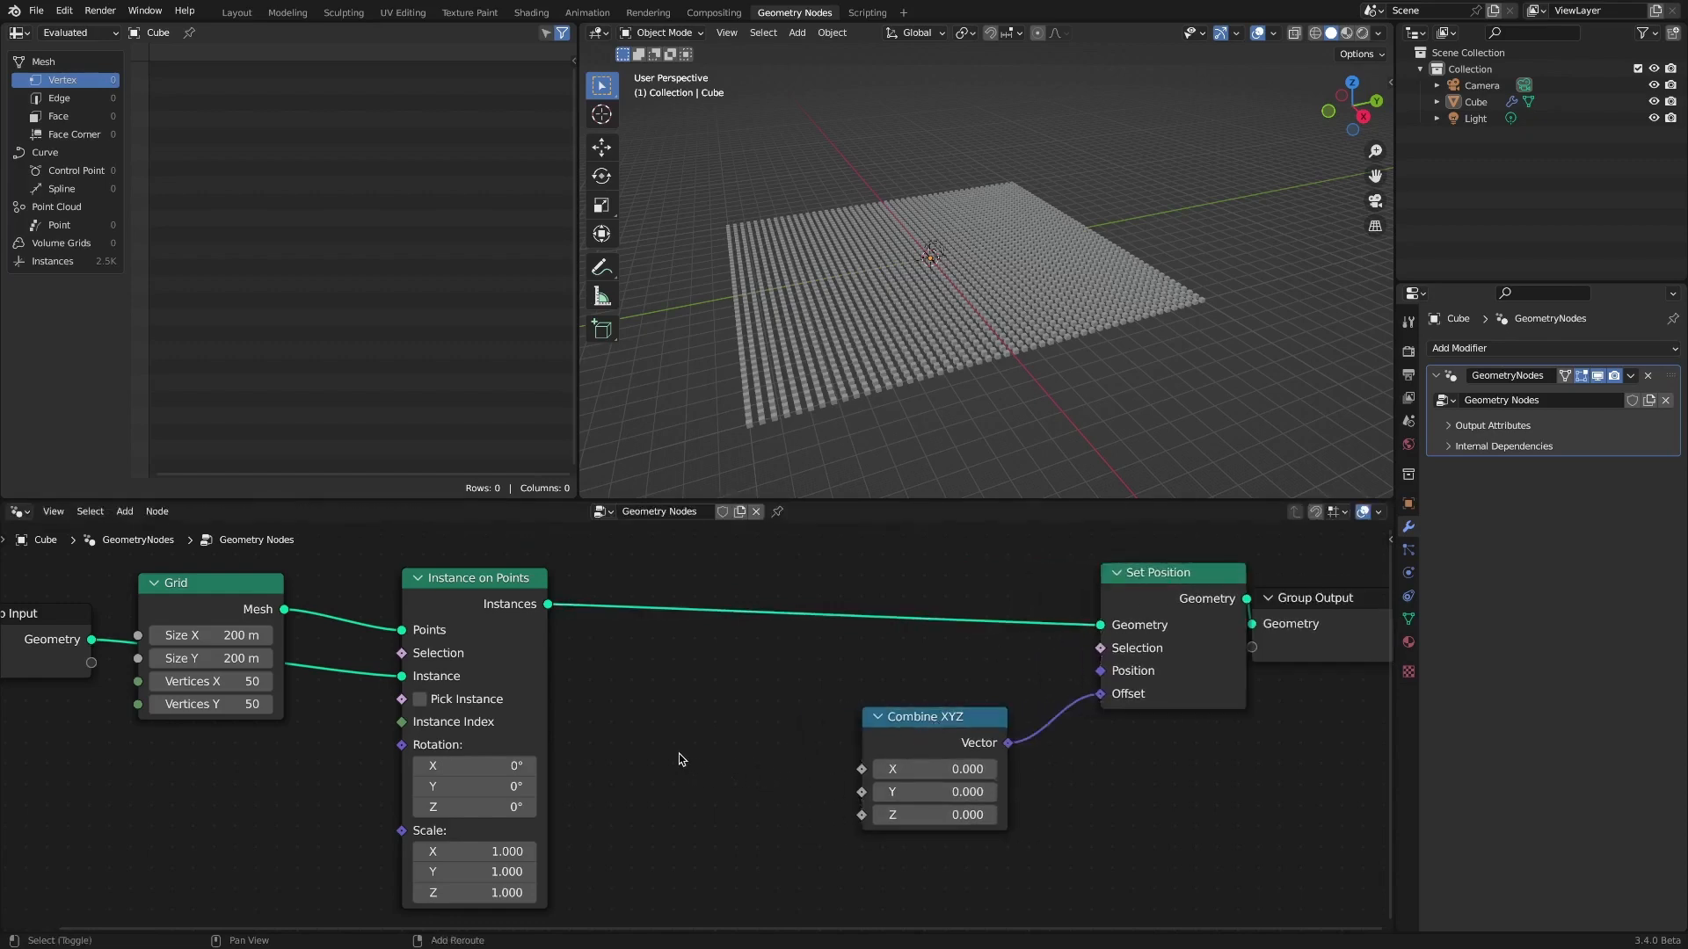
pyautogui.hotkey('shift', 'a')
pyautogui.moveTo(674, 753)
pyautogui.moveTo(664, 705)
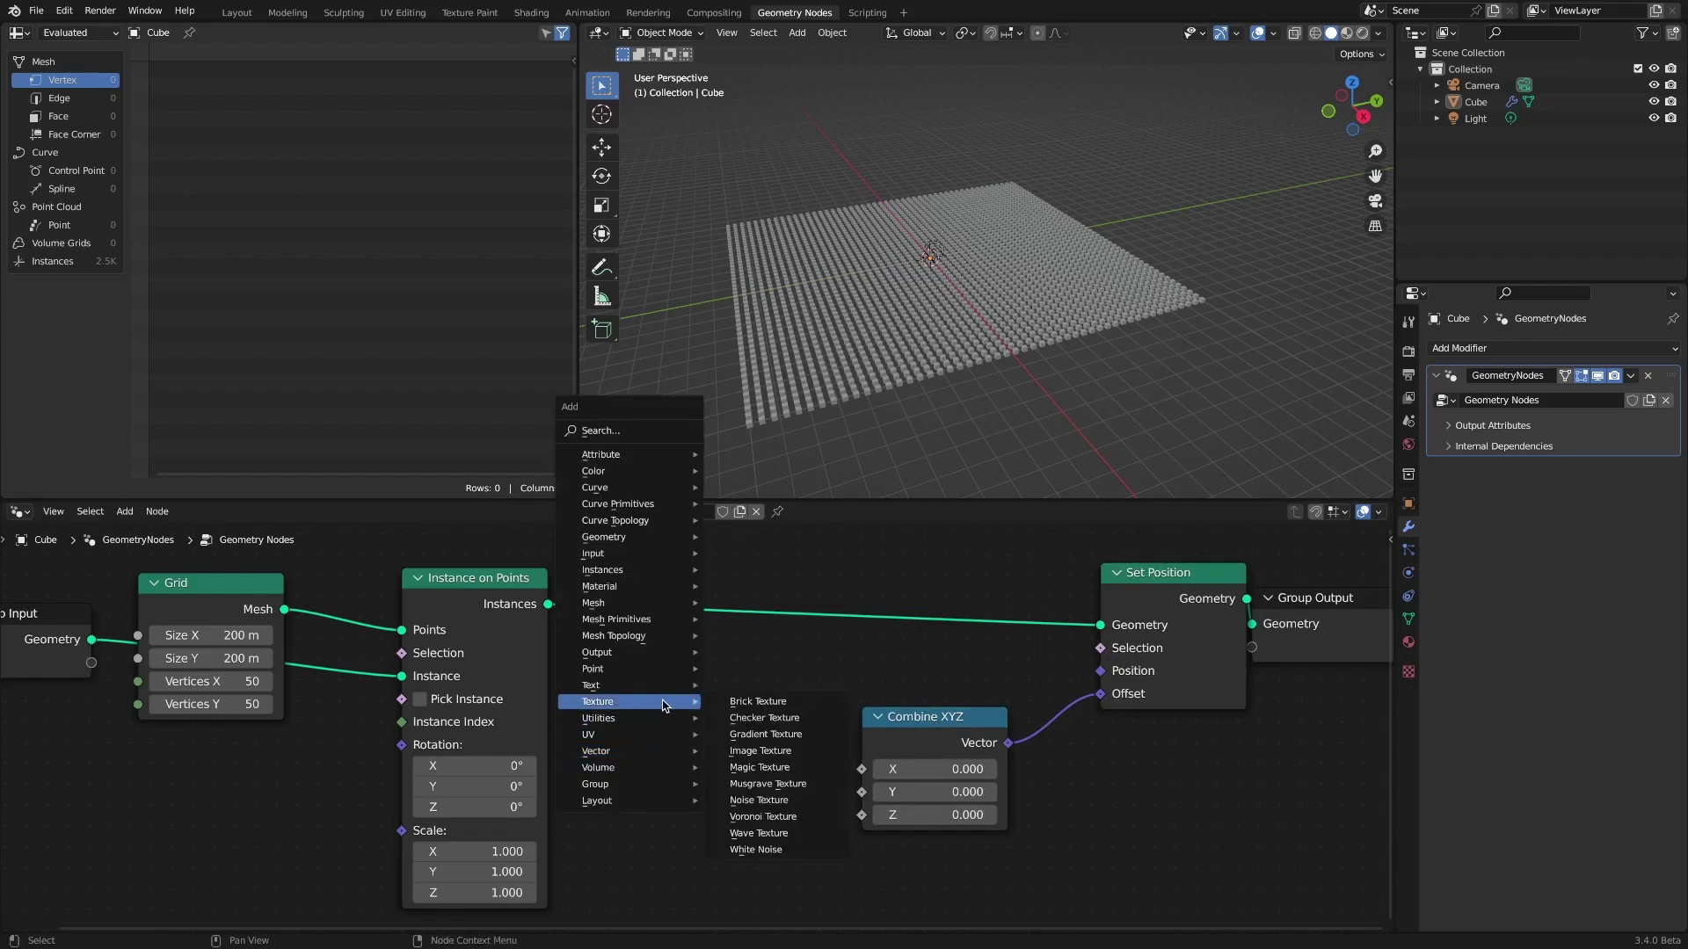
pyautogui.click(801, 800)
pyautogui.click(616, 726)
pyautogui.scroll(-2, 695, 730)
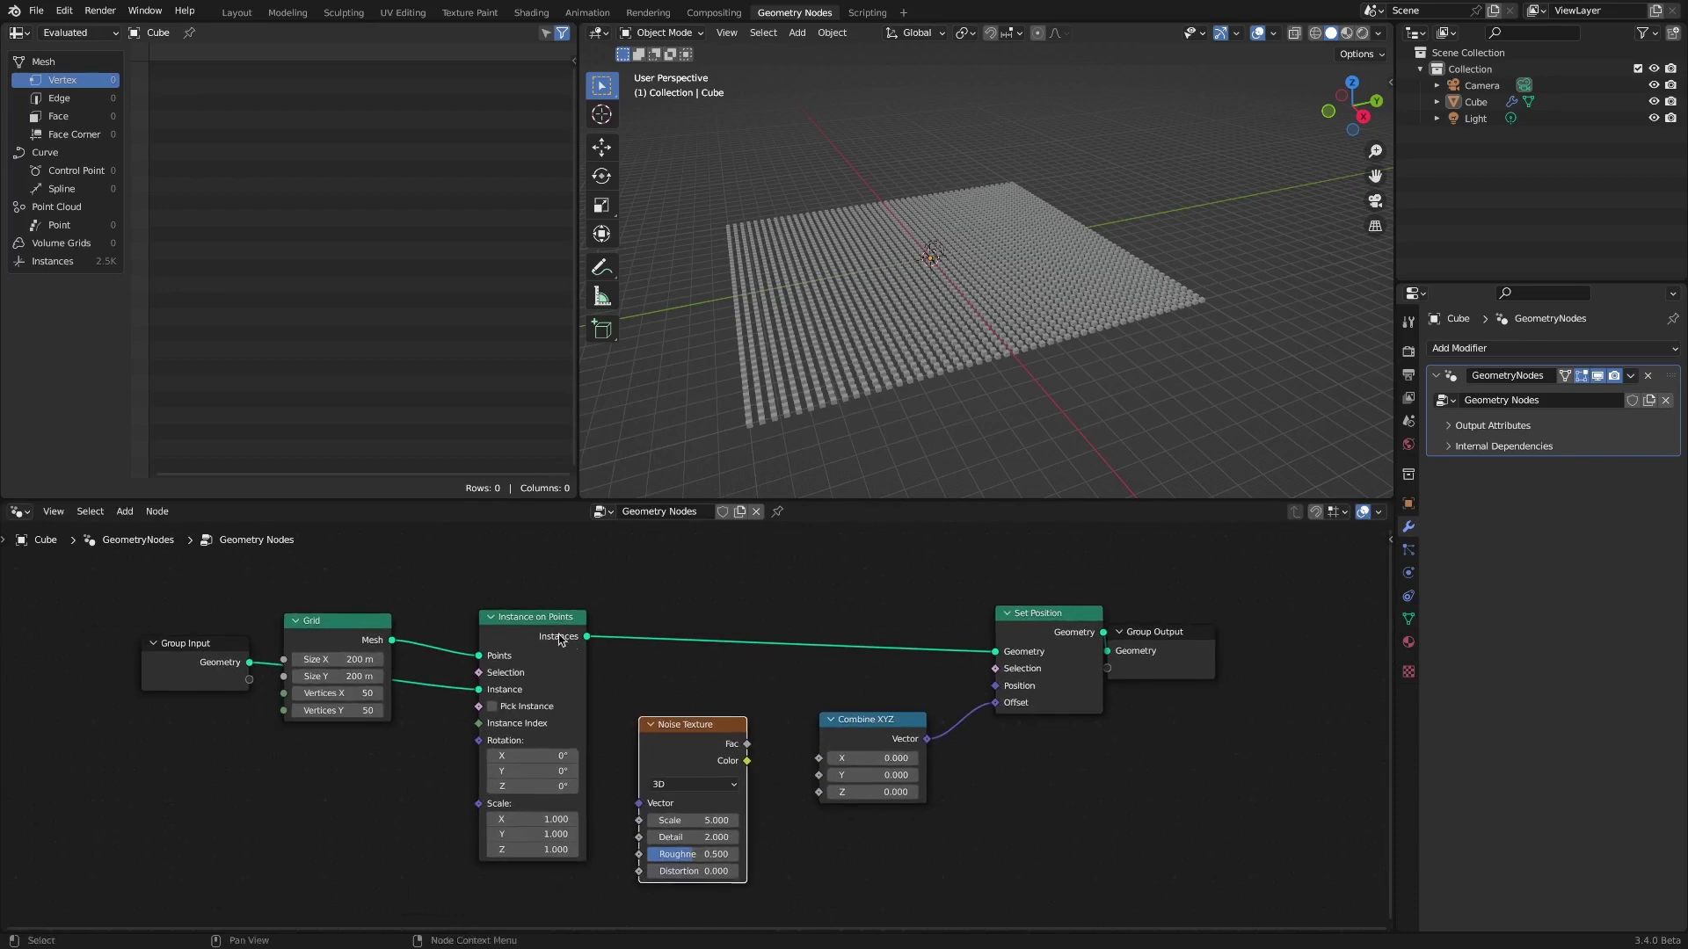
# Shift Instance on Points, Group Input and Grid clear of the Noise Texture, and link its Color to Combine XYZ's Z.
pyautogui.moveTo(537, 622); pyautogui.dragTo(484, 624)
pyautogui.moveTo(189, 643); pyautogui.dragTo(123, 620)
pyautogui.moveTo(316, 621); pyautogui.dragTo(270, 616)
pyautogui.moveTo(484, 624); pyautogui.dragTo(428, 608)
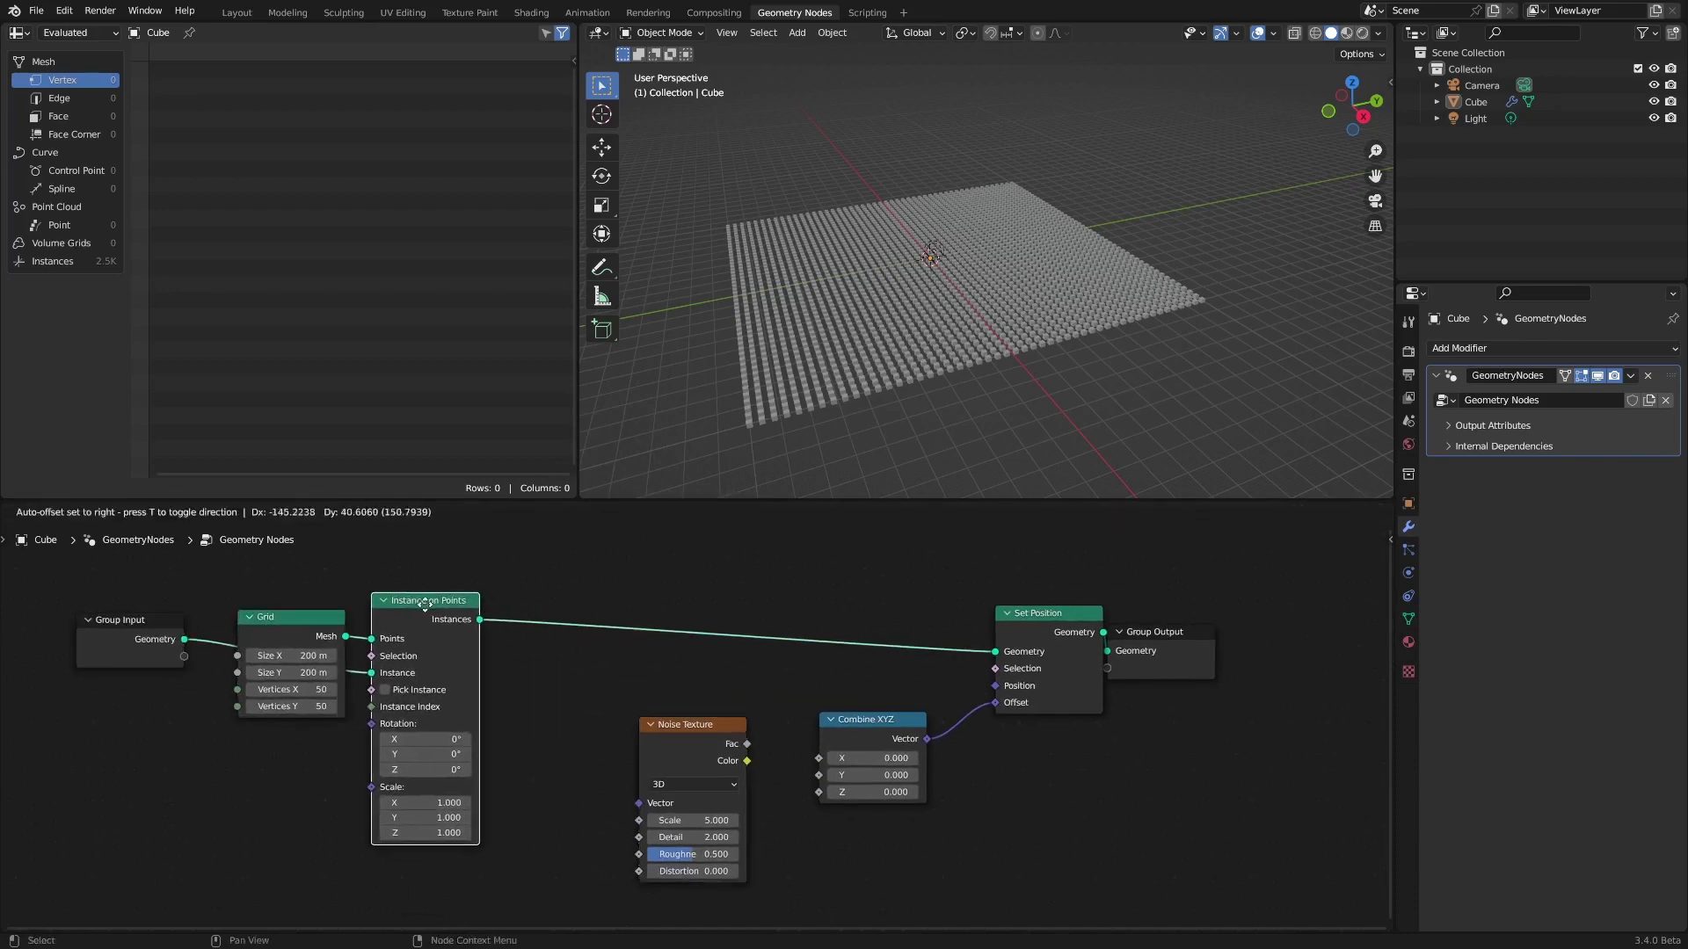
pyautogui.moveTo(682, 727); pyautogui.dragTo(824, 798)
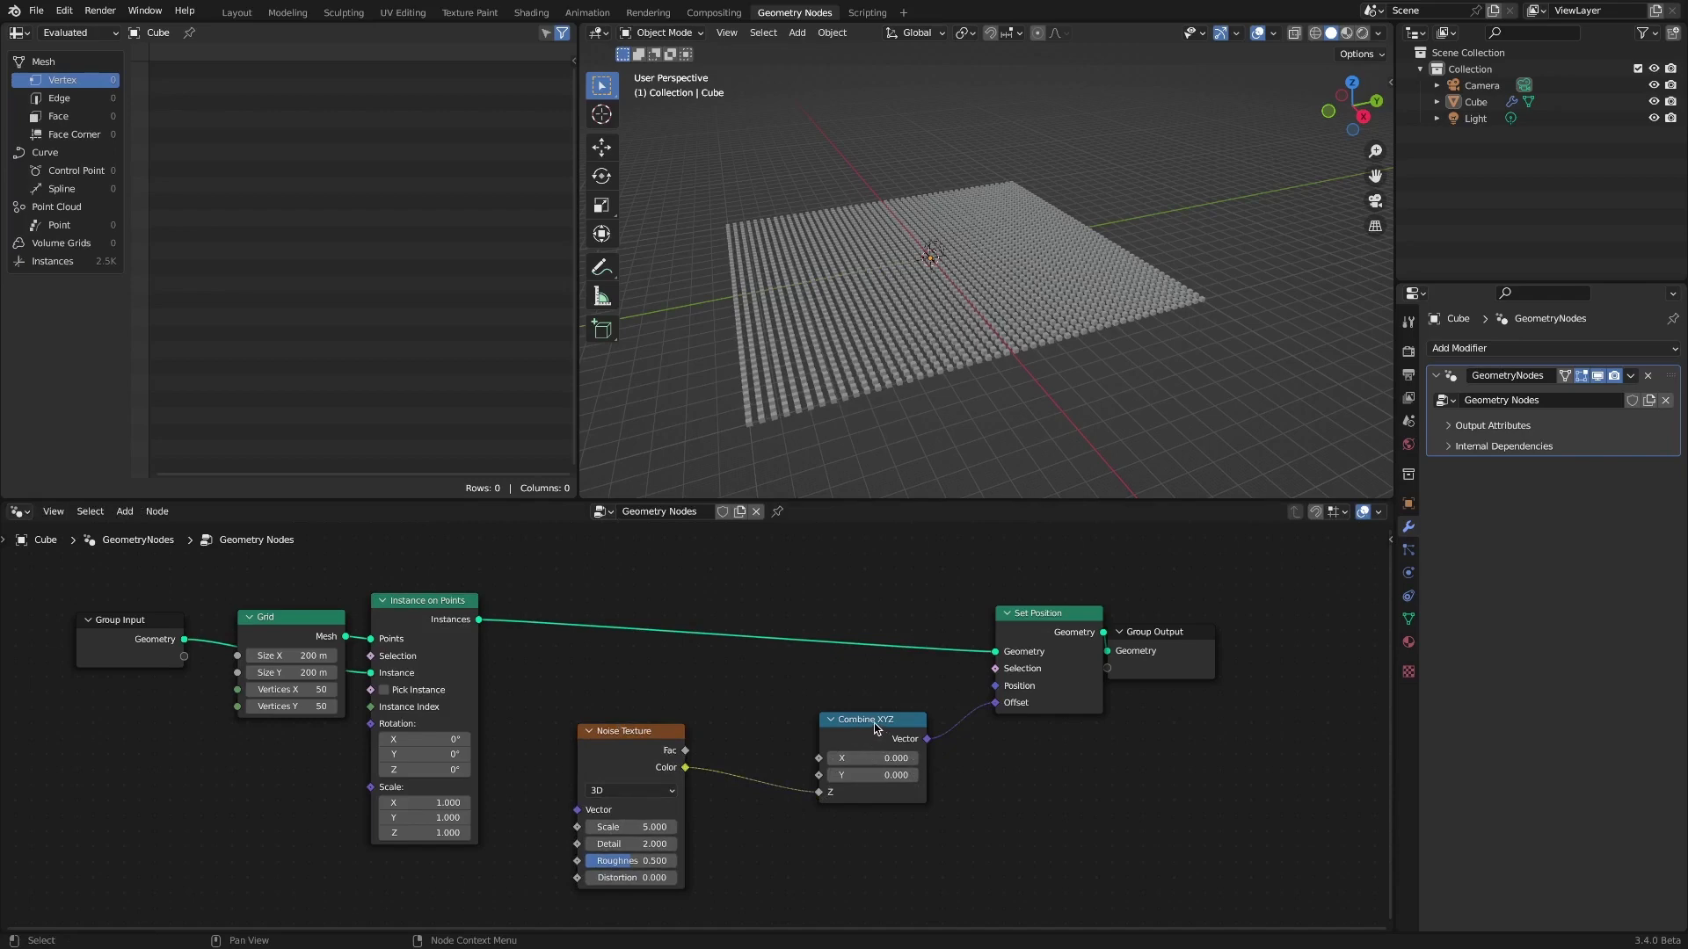
# Move the Instance on Points, Grid and Group Input nodes up and add a Scene Time node below them.
pyautogui.moveTo(435, 606); pyautogui.dragTo(424, 573)
pyautogui.moveTo(268, 619); pyautogui.dragTo(250, 586)
pyautogui.moveTo(130, 622); pyautogui.dragTo(84, 588)
pyautogui.click(311, 809)
pyautogui.hotkey('shift', 'a')
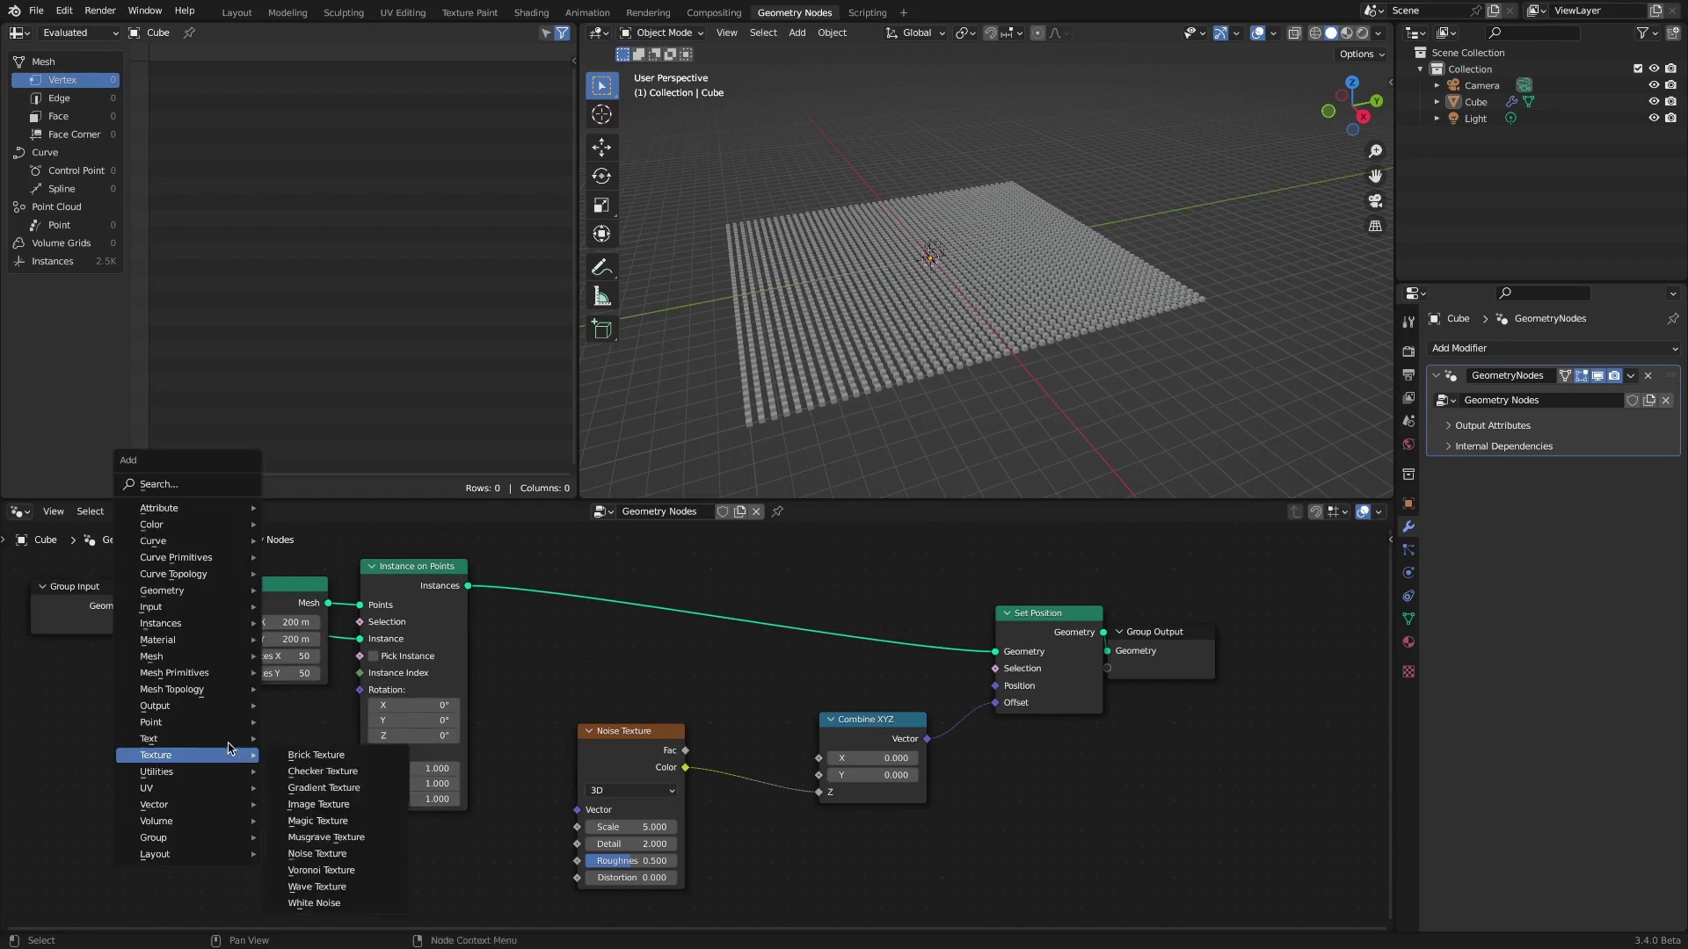
pyautogui.moveTo(237, 613)
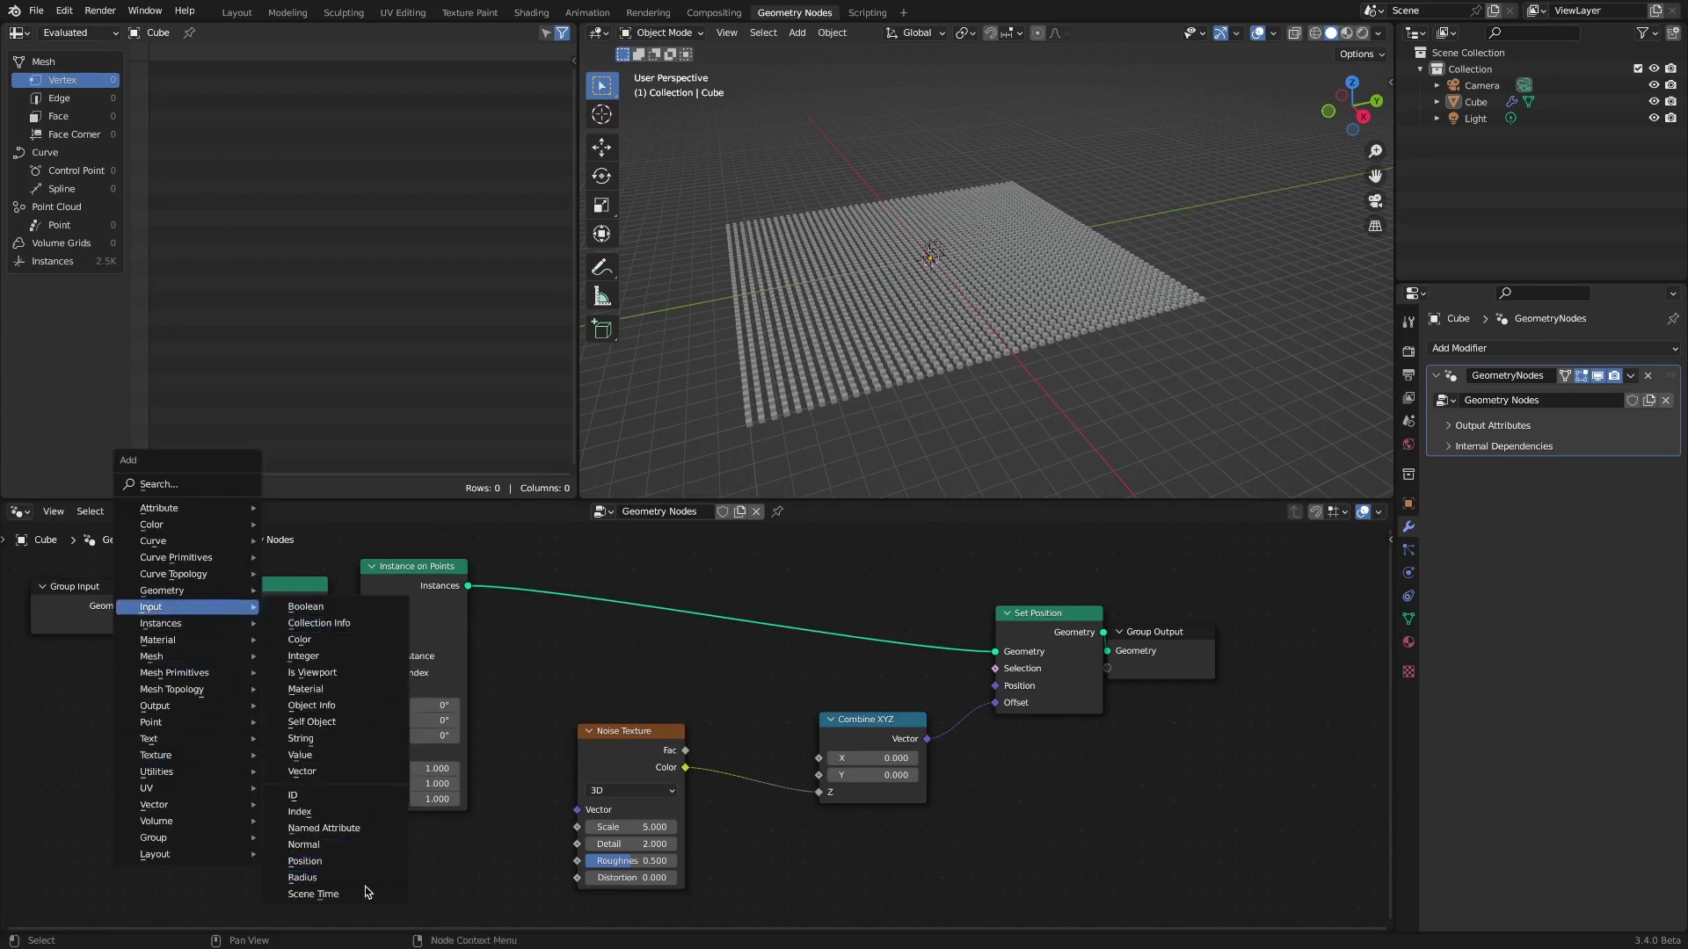
pyautogui.click(313, 894)
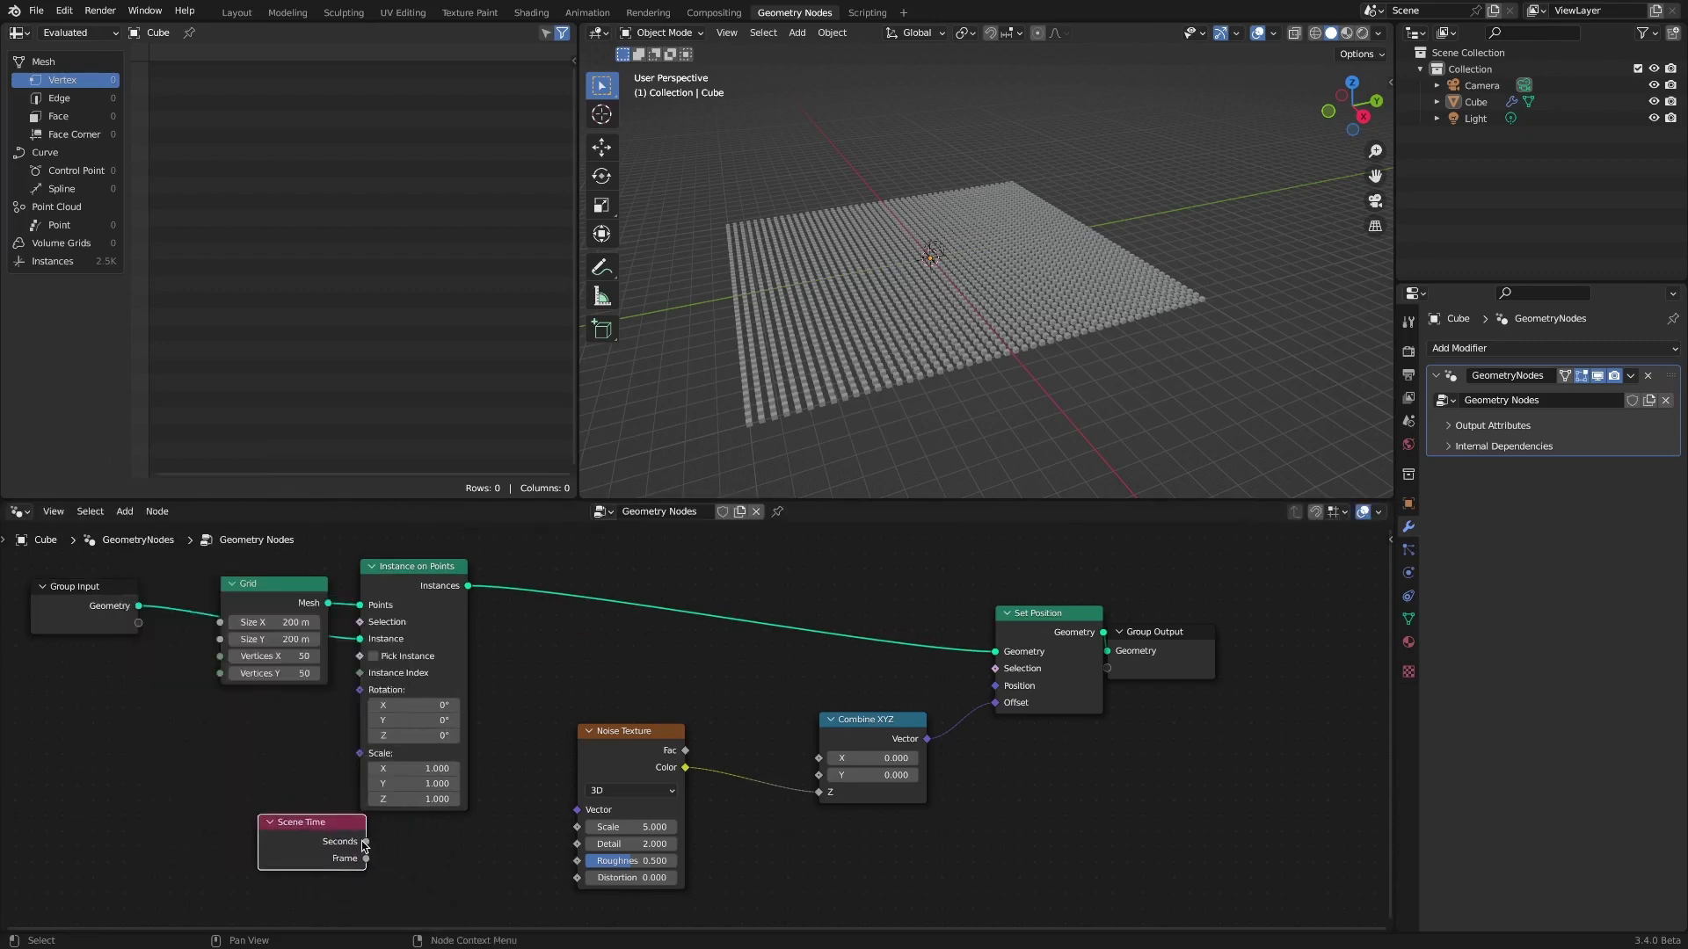
# Link Scene Time's Seconds output to the Noise Texture's Scale and briefly play the animation to check the motion.
pyautogui.moveTo(363, 842); pyautogui.dragTo(578, 827)
pyautogui.press('space')
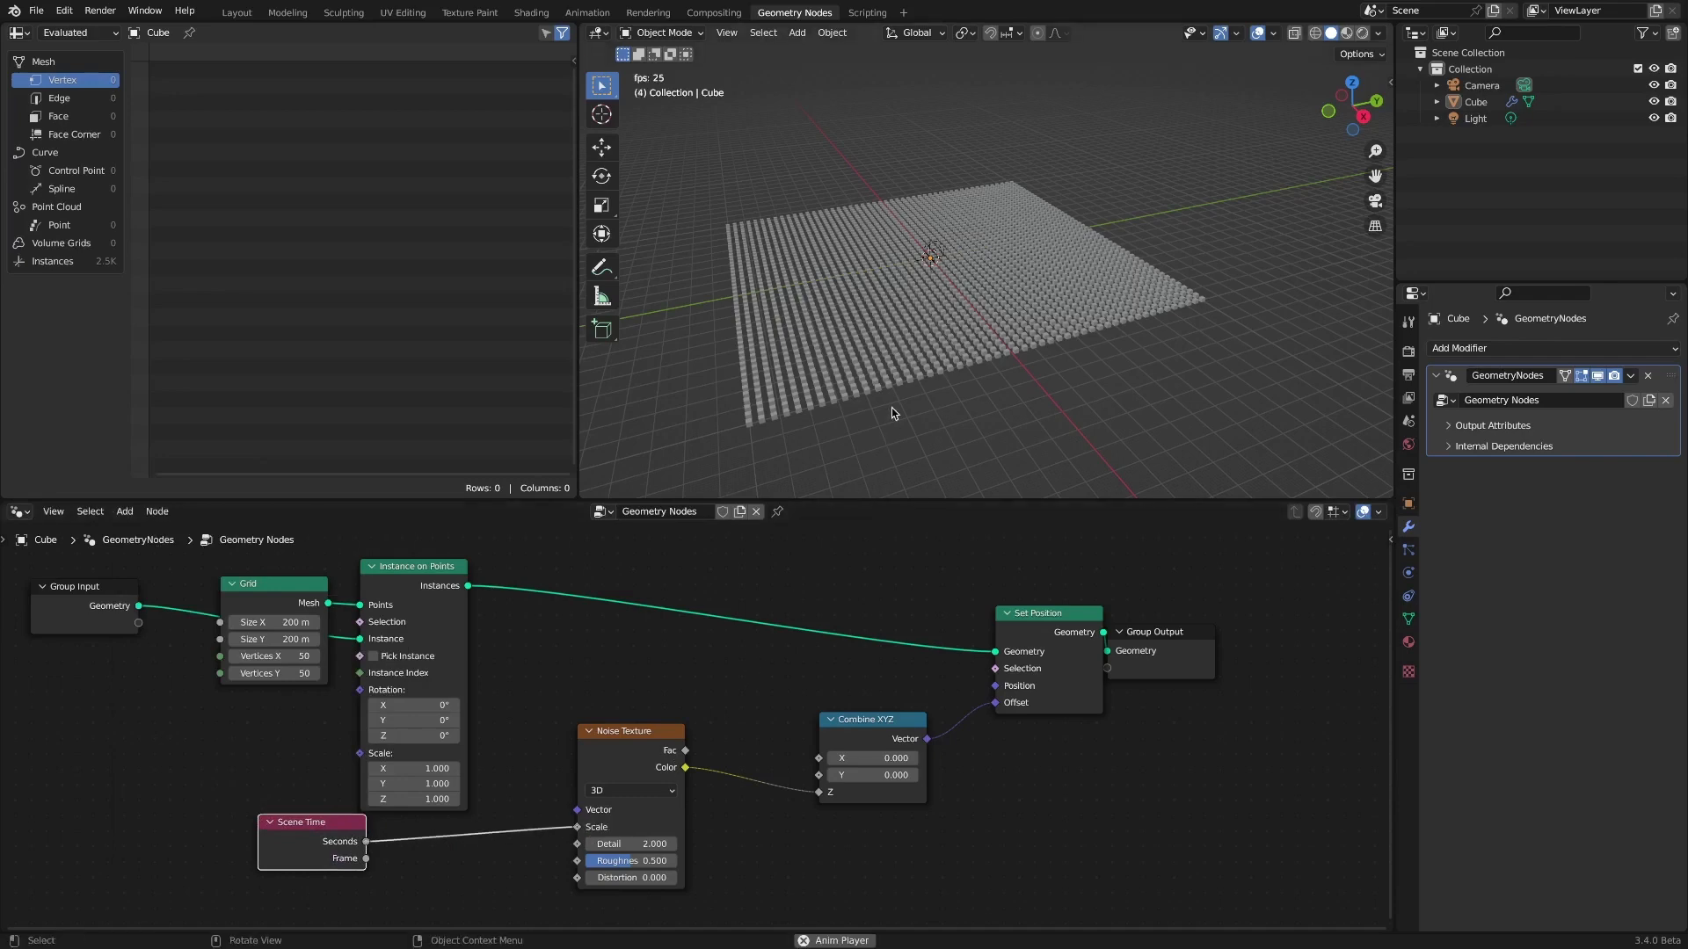
pyautogui.press('space')
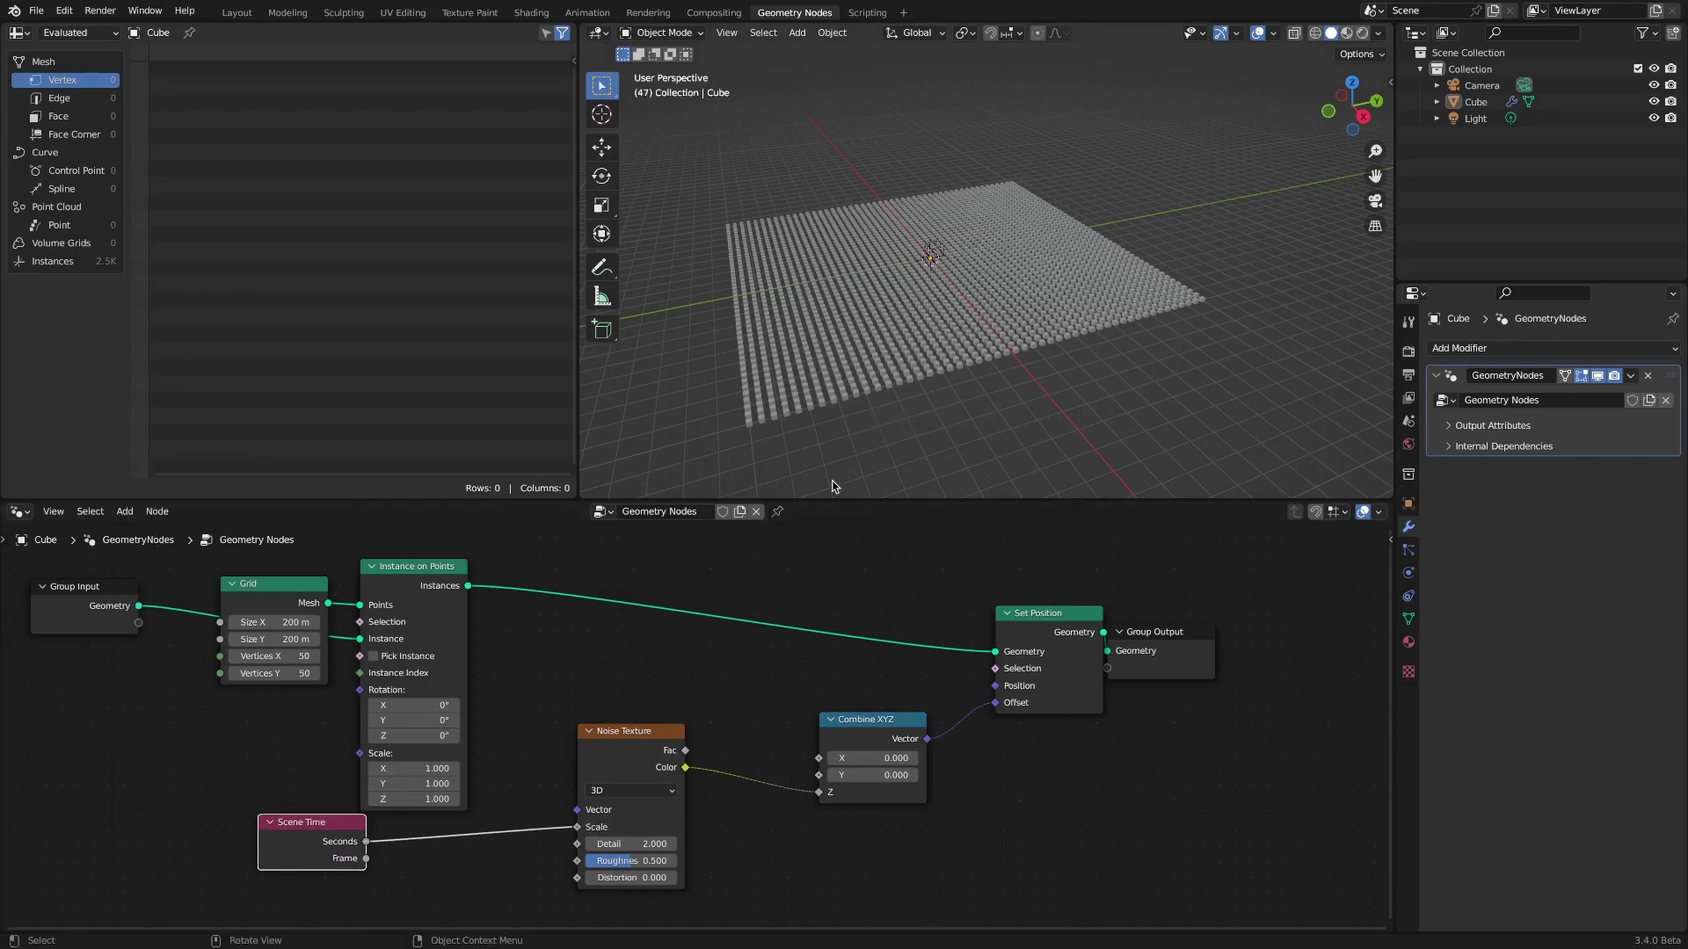
# Insert a Math node between Noise Texture and Combine XYZ, set it to Multiply and raise its value to about 54.9.
pyautogui.click(753, 733)
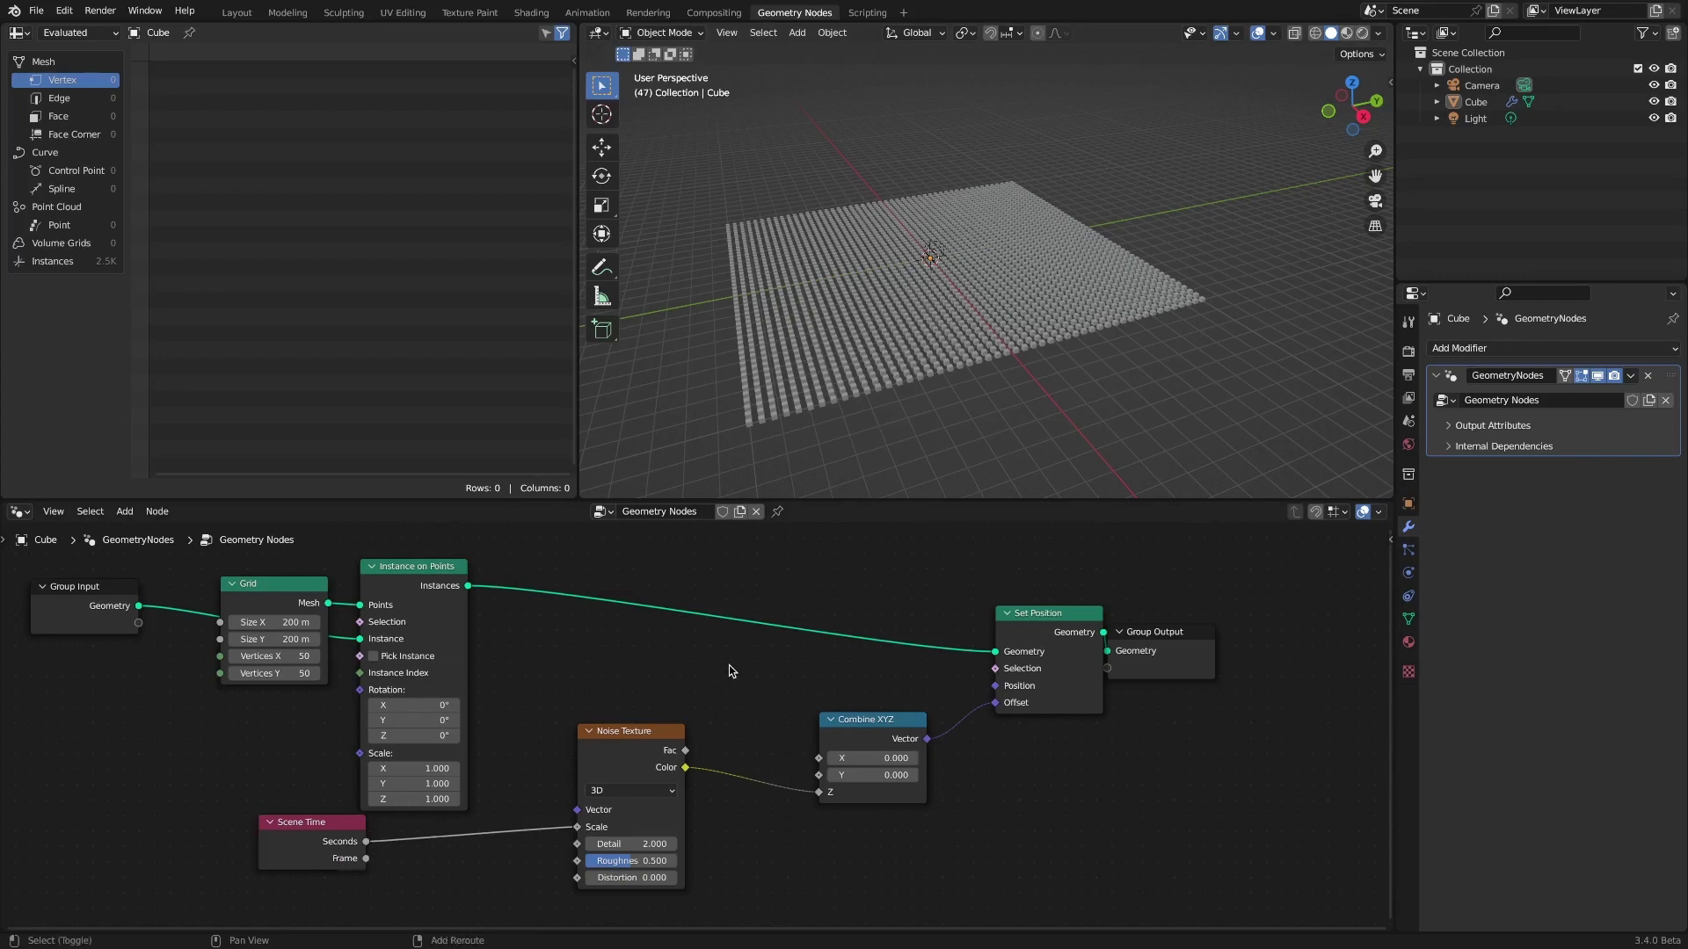
pyautogui.hotkey('shift', 'a')
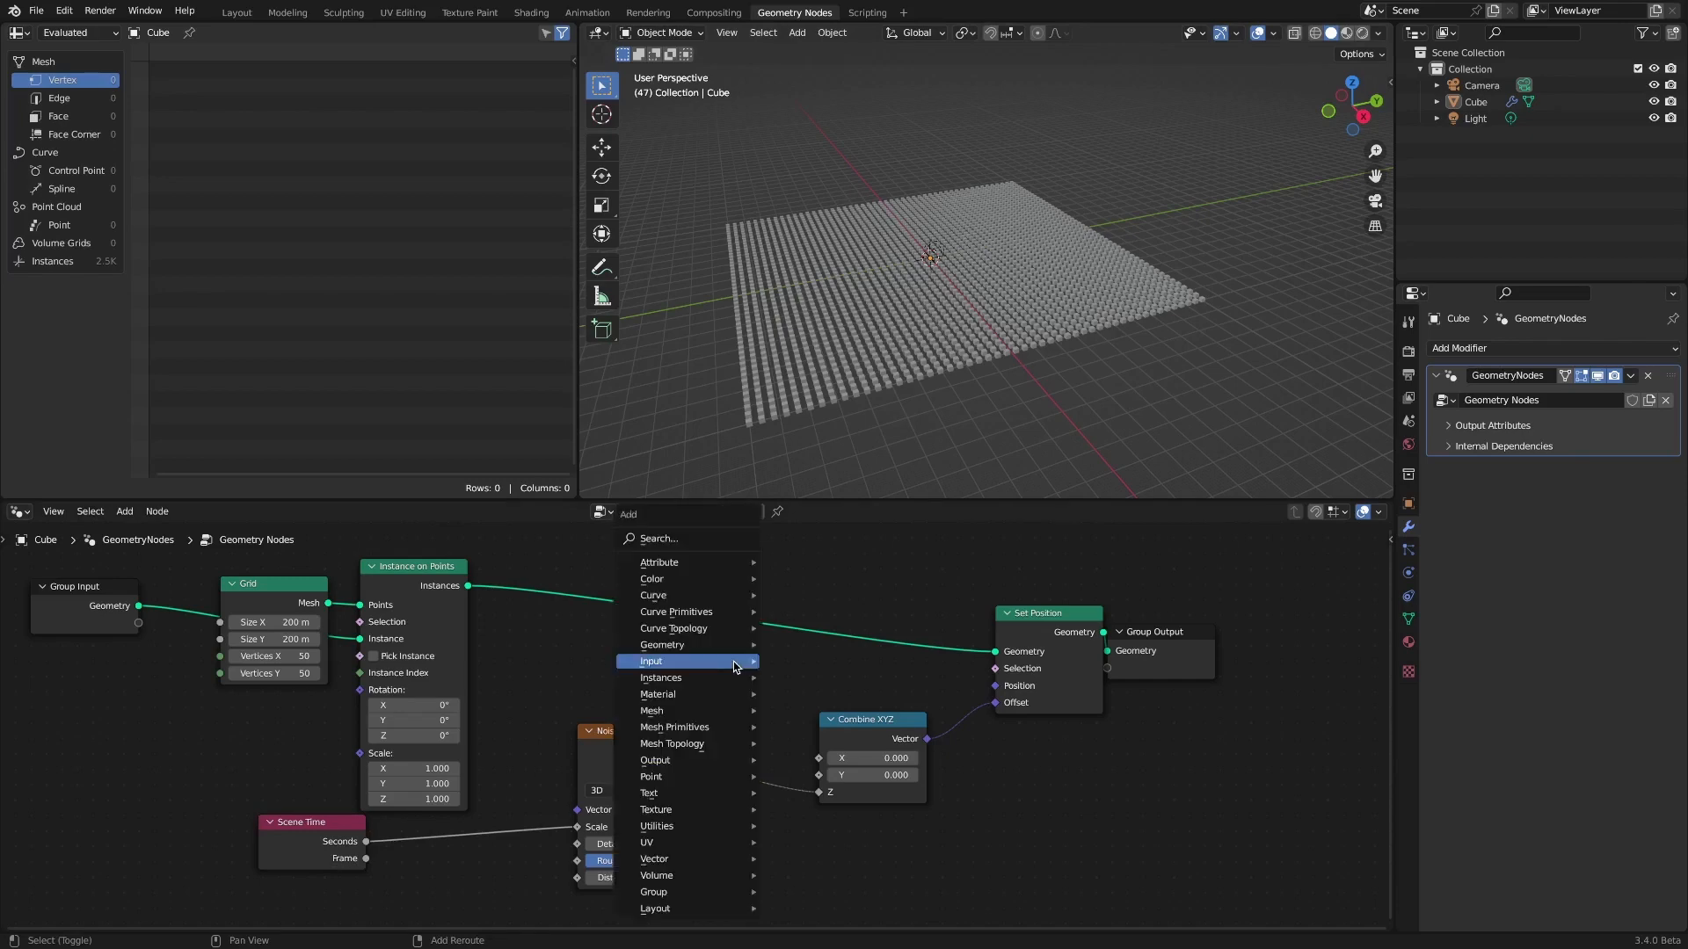
pyautogui.moveTo(734, 662)
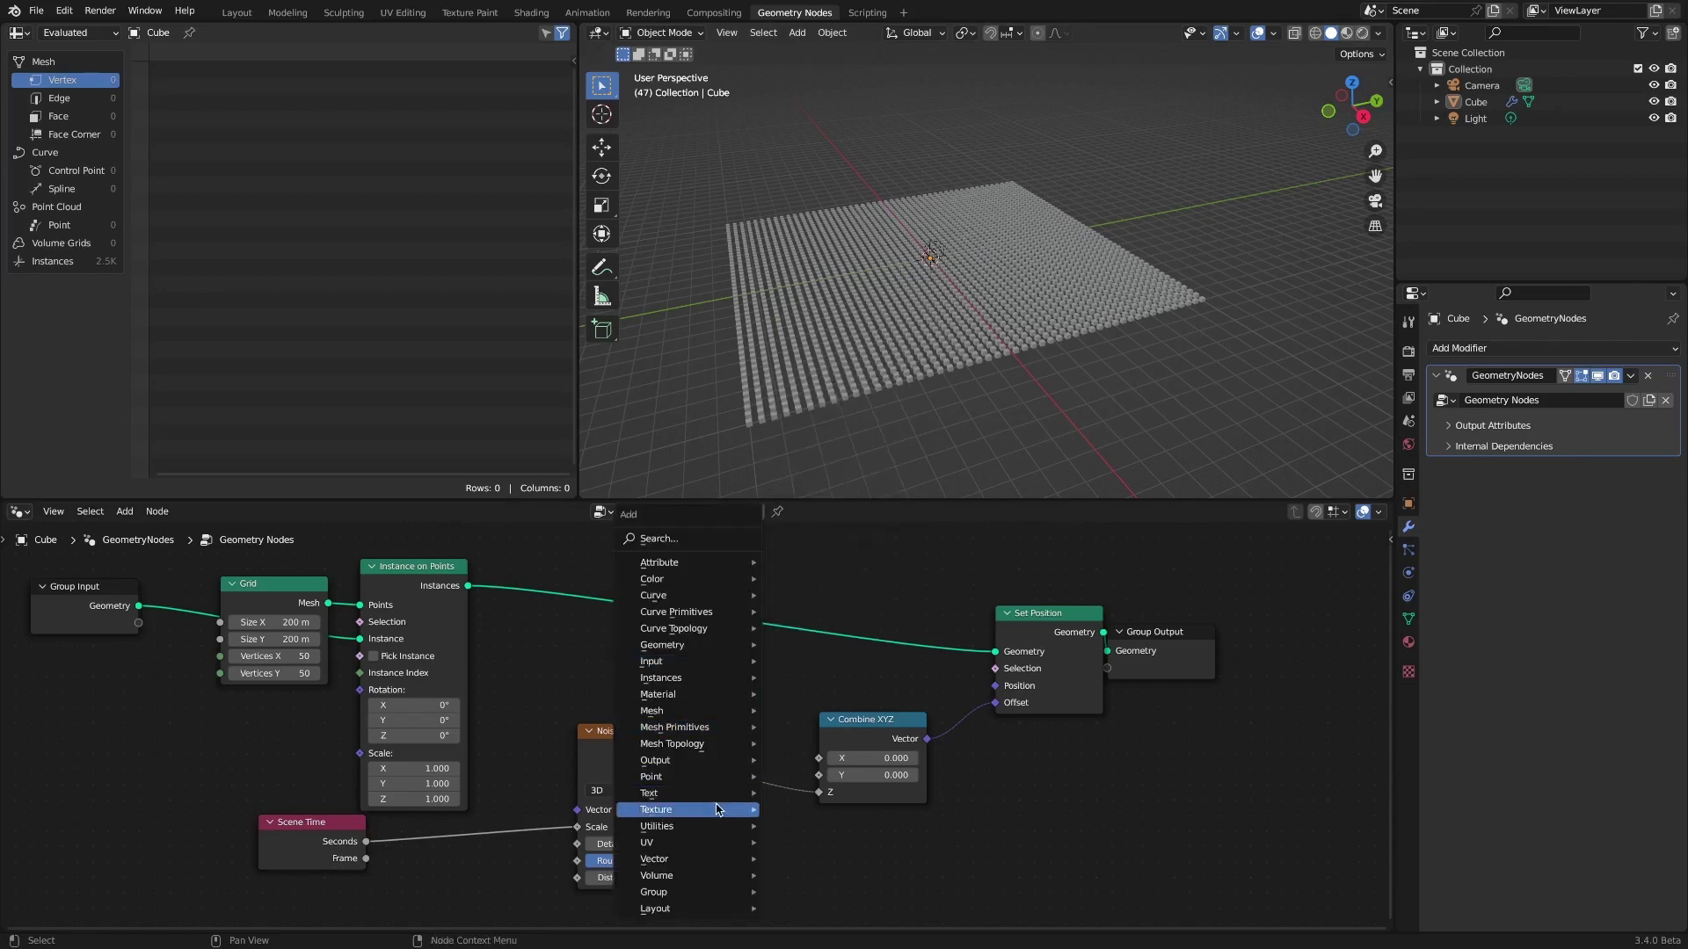
pyautogui.moveTo(723, 828)
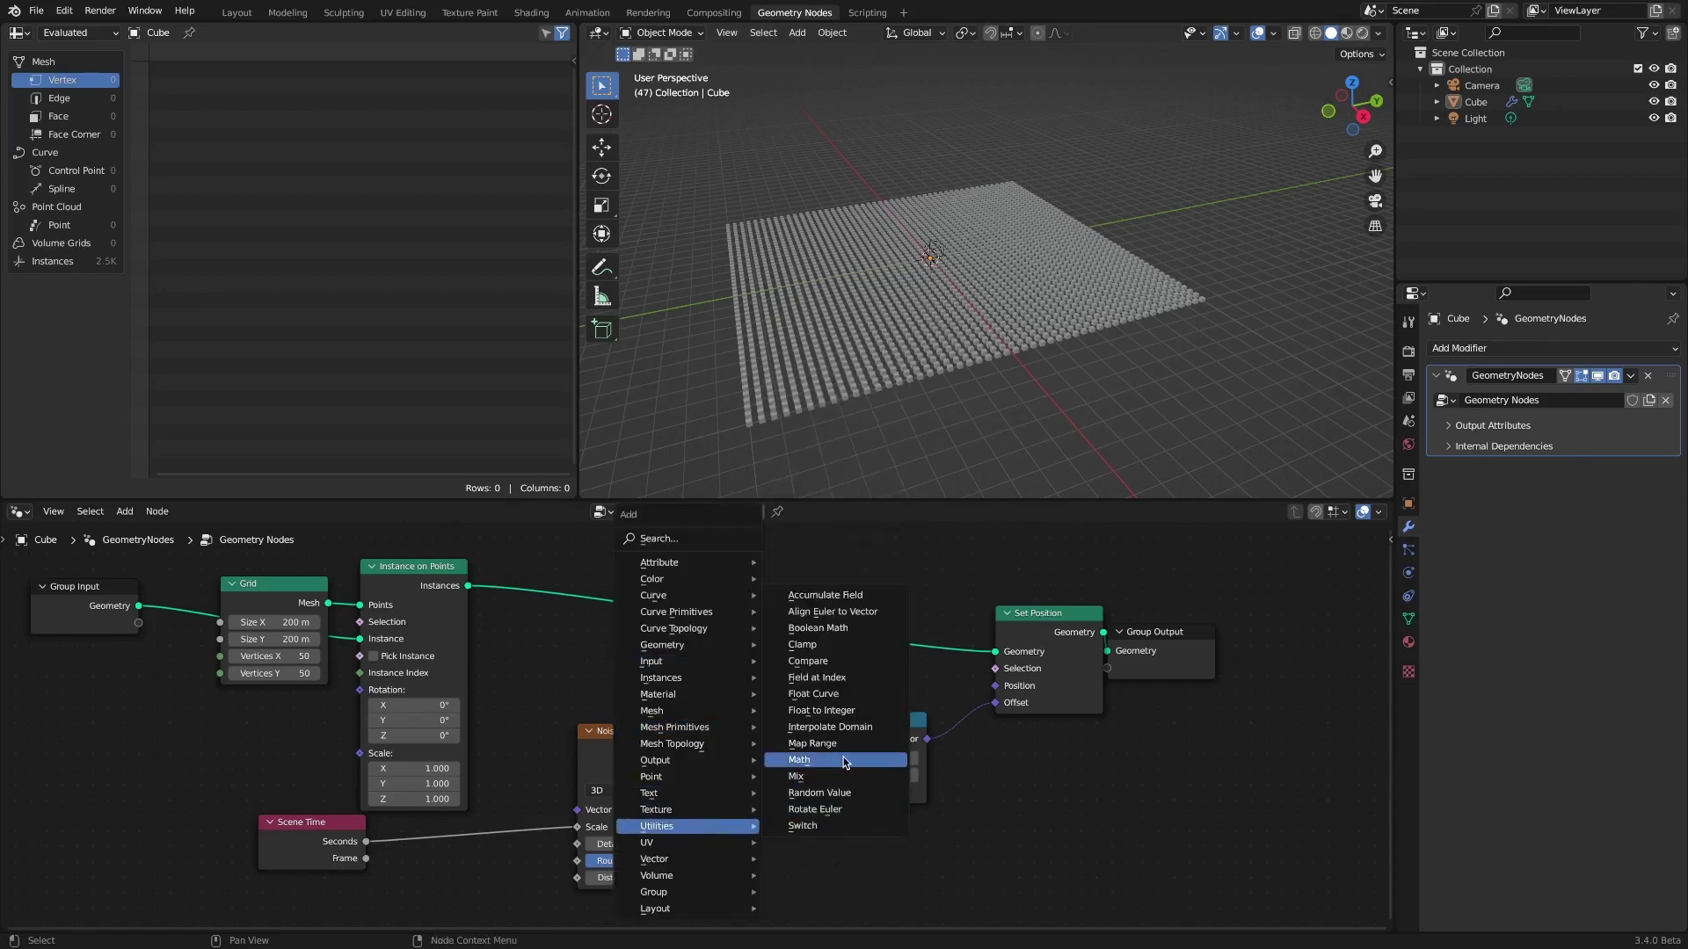
pyautogui.click(799, 759)
pyautogui.click(809, 786)
pyautogui.click(813, 780)
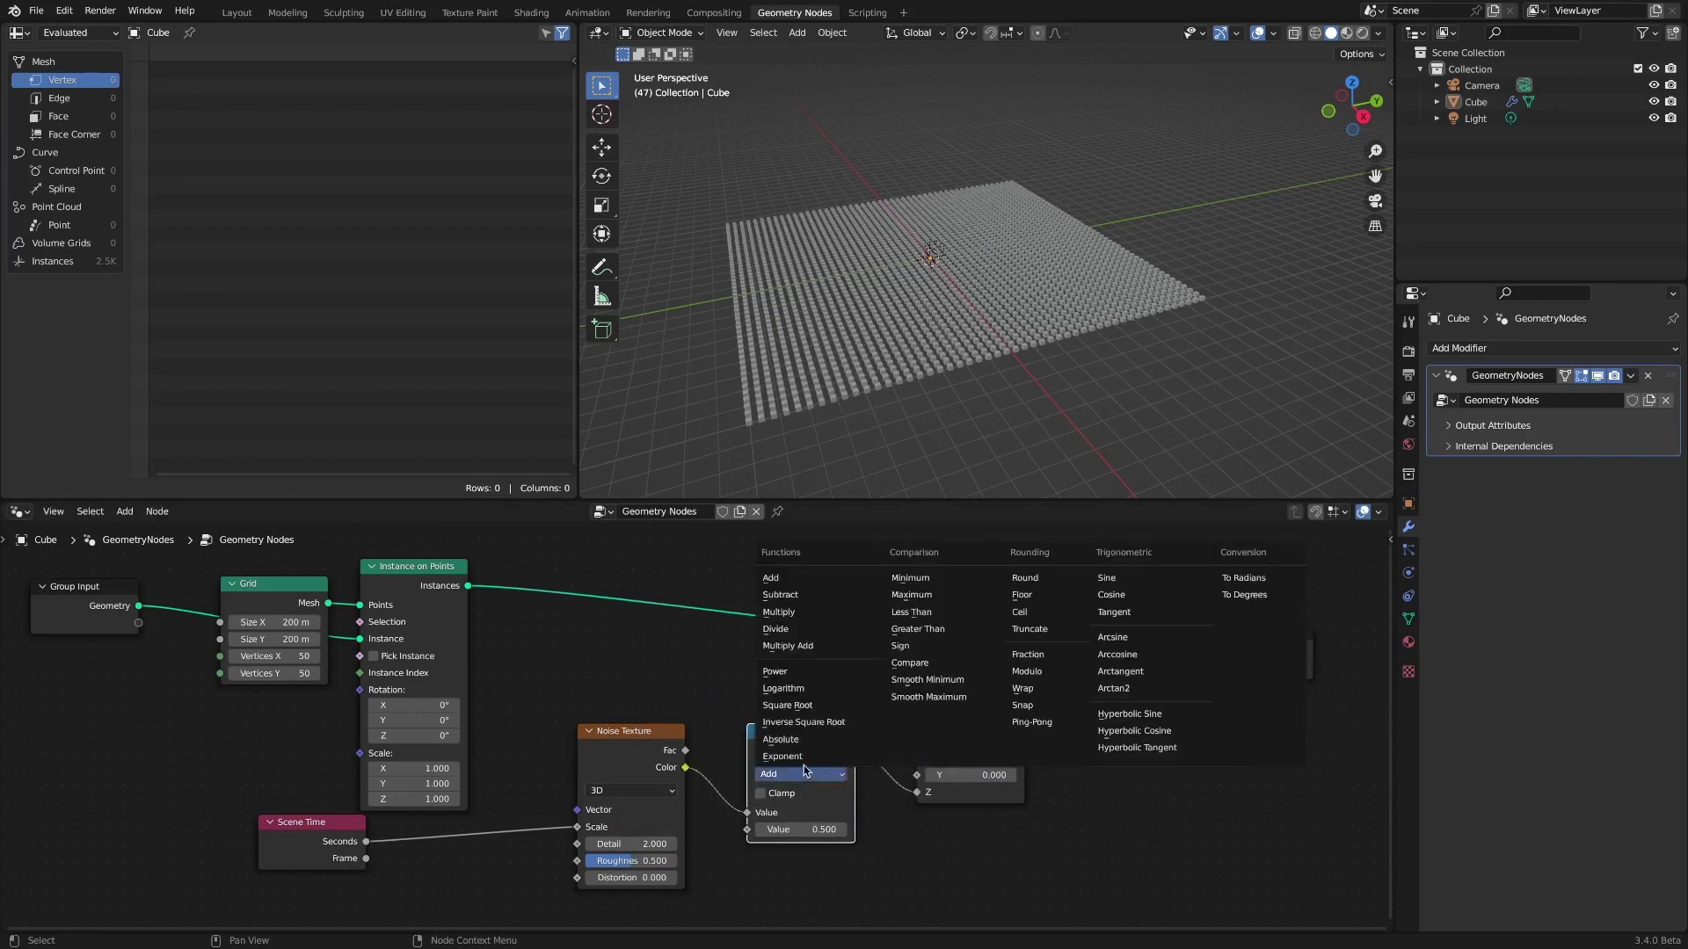
pyautogui.click(802, 615)
pyautogui.moveTo(800, 836); pyautogui.dragTo(1038, 818)
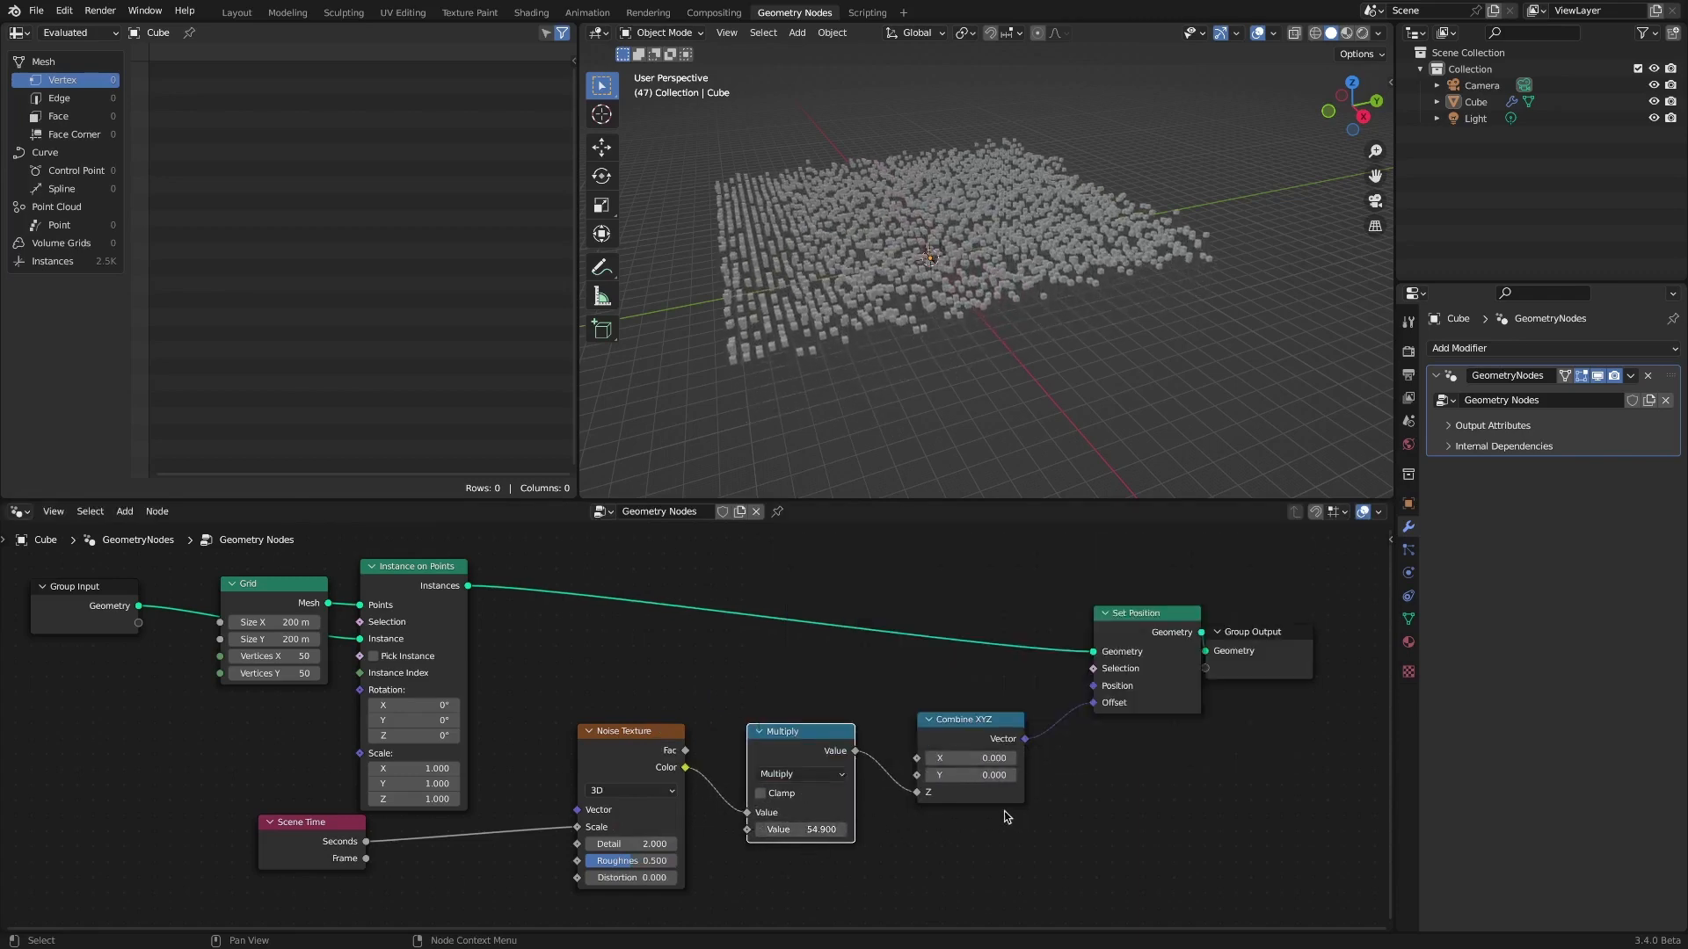
# Preview the animation, and shift the Noise Texture and Scene Time nodes back to make room between them.
pyautogui.press('space')
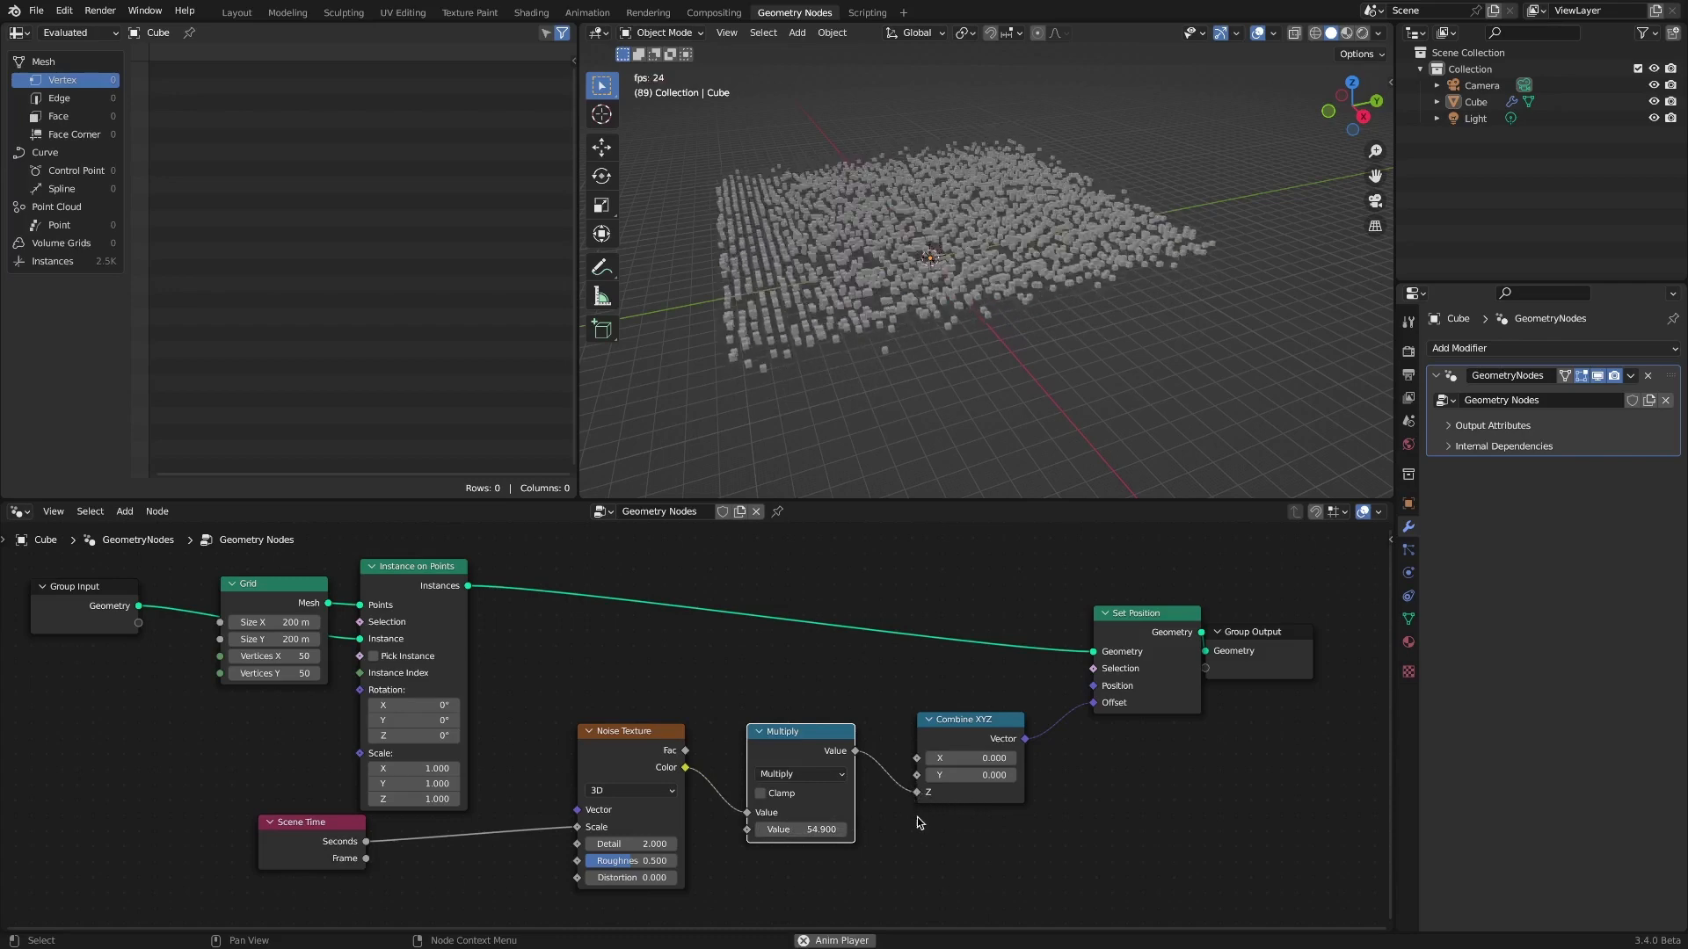
pyautogui.moveTo(635, 741); pyautogui.dragTo(572, 739)
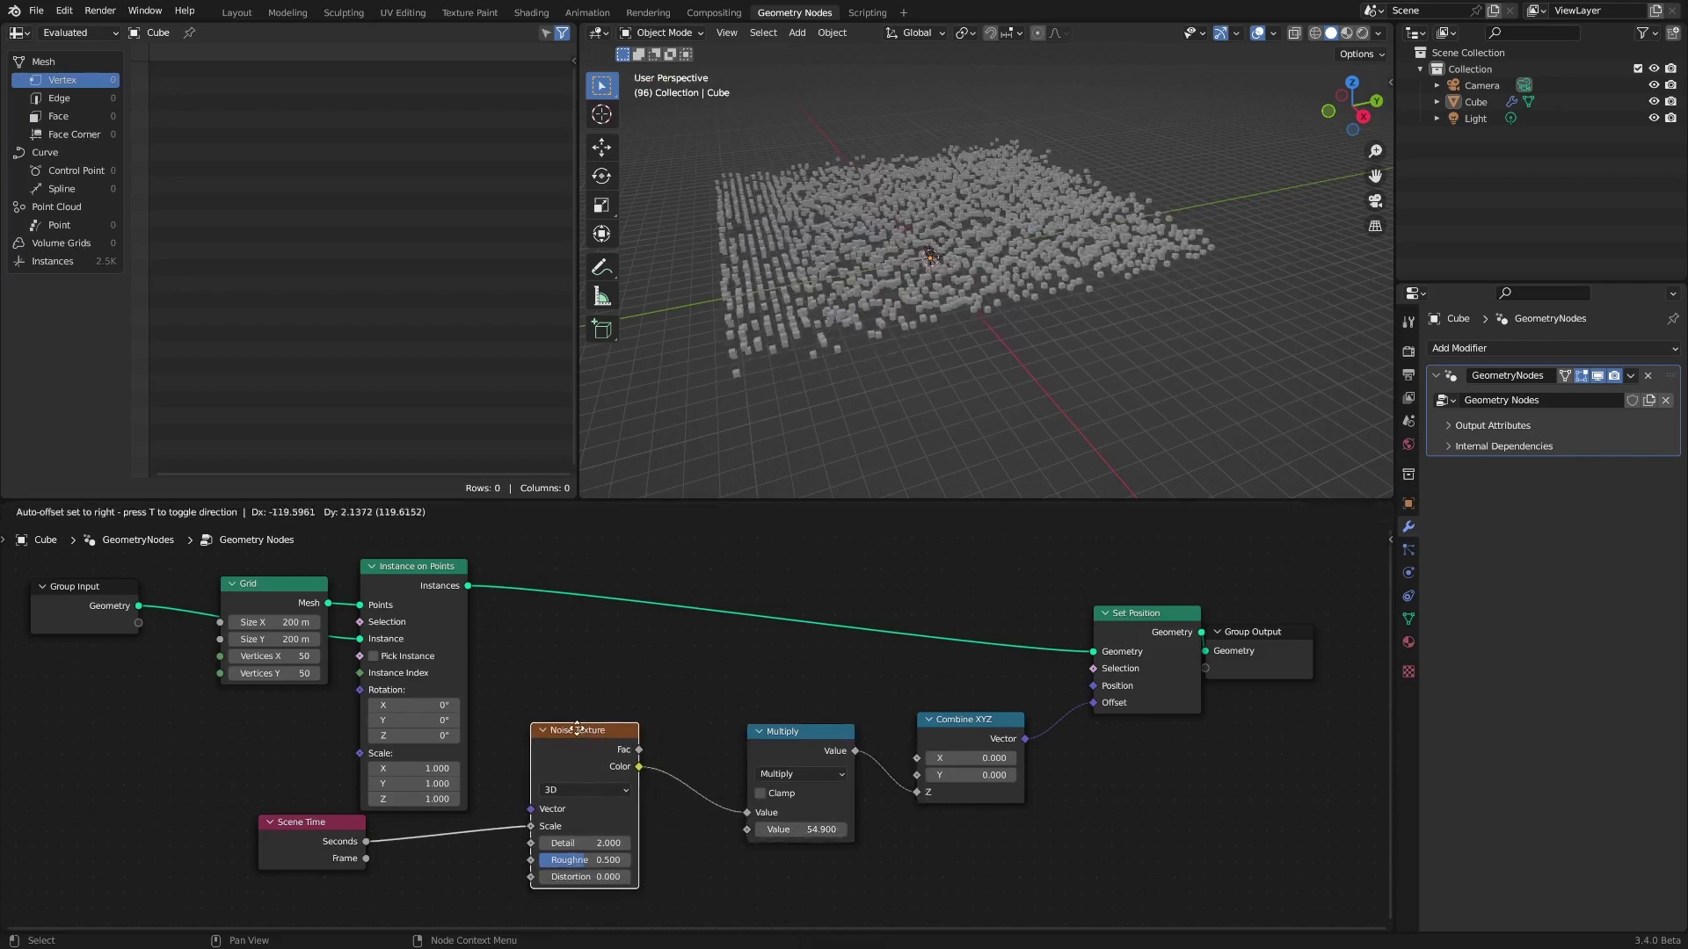
pyautogui.moveTo(313, 817); pyautogui.dragTo(209, 797)
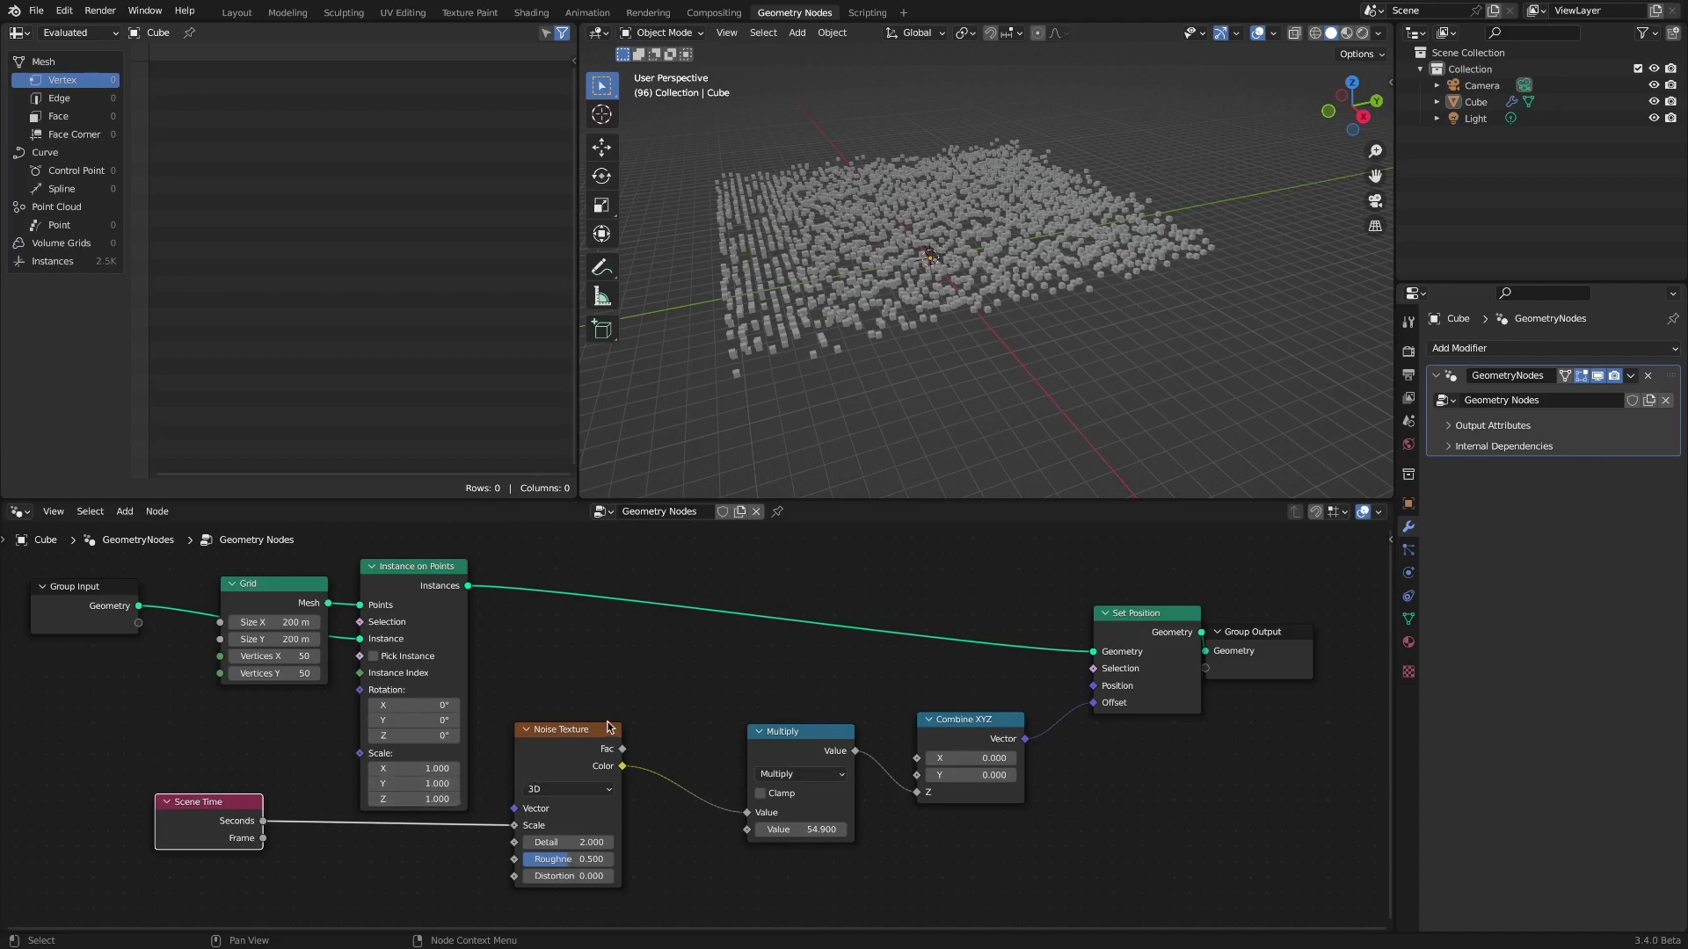
# Duplicate the Multiply node onto the link between Scene Time and Noise Texture, and move Scene Time clear of it.
pyautogui.click(817, 736)
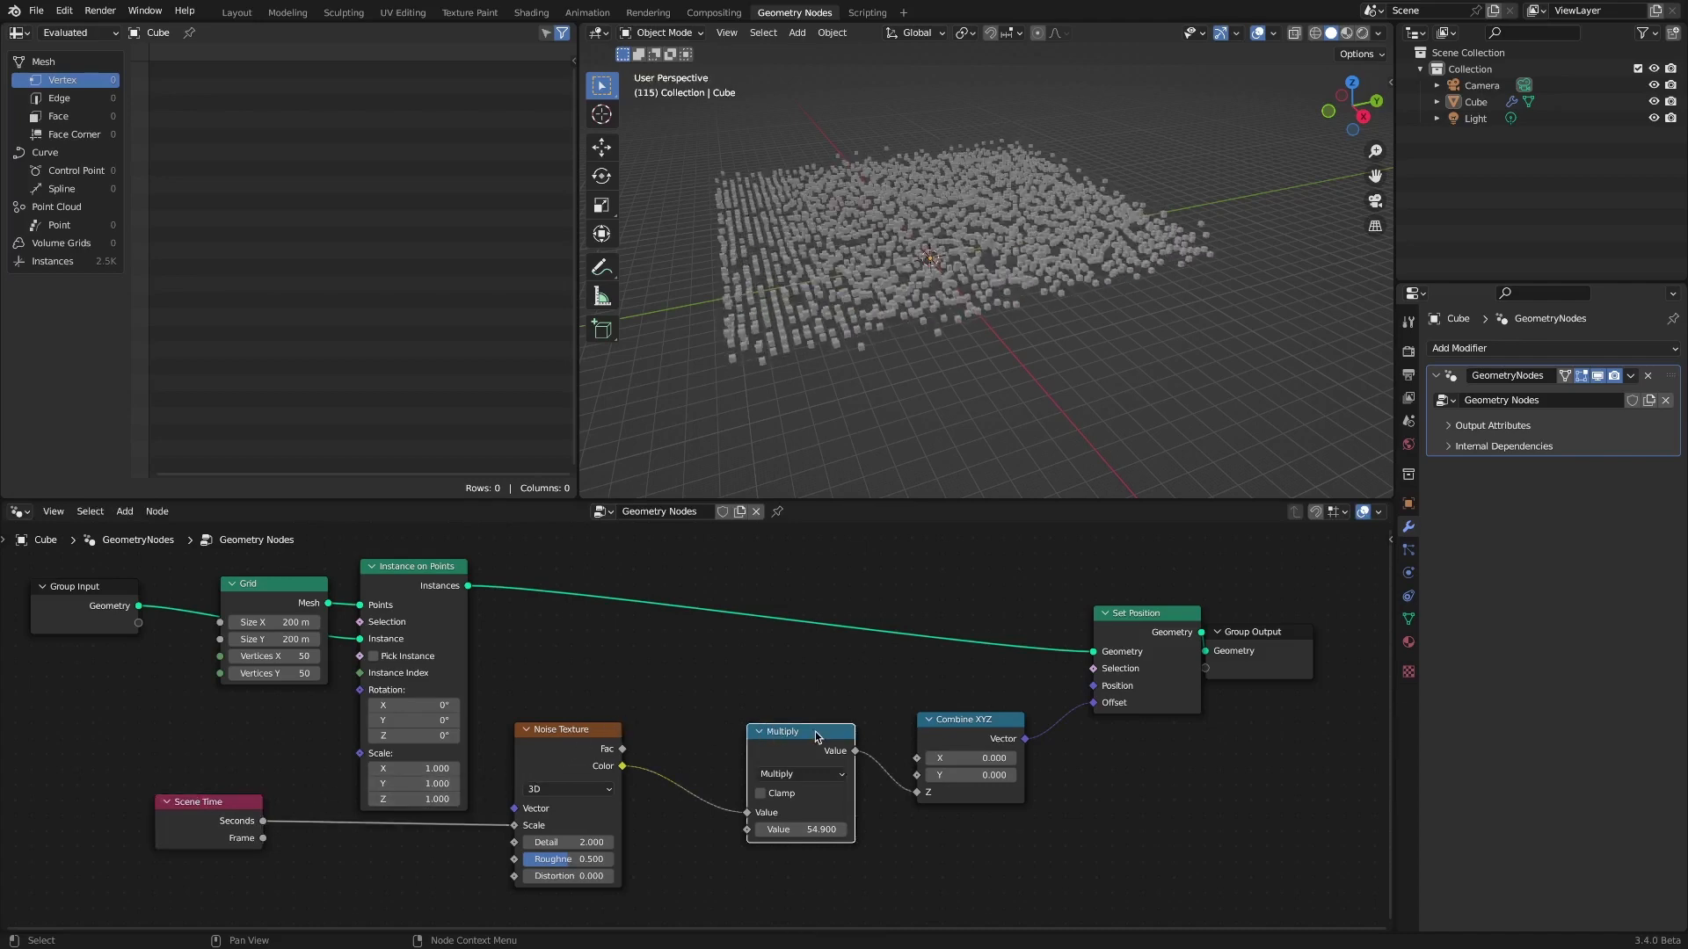
pyautogui.hotkey('shift', 'd')
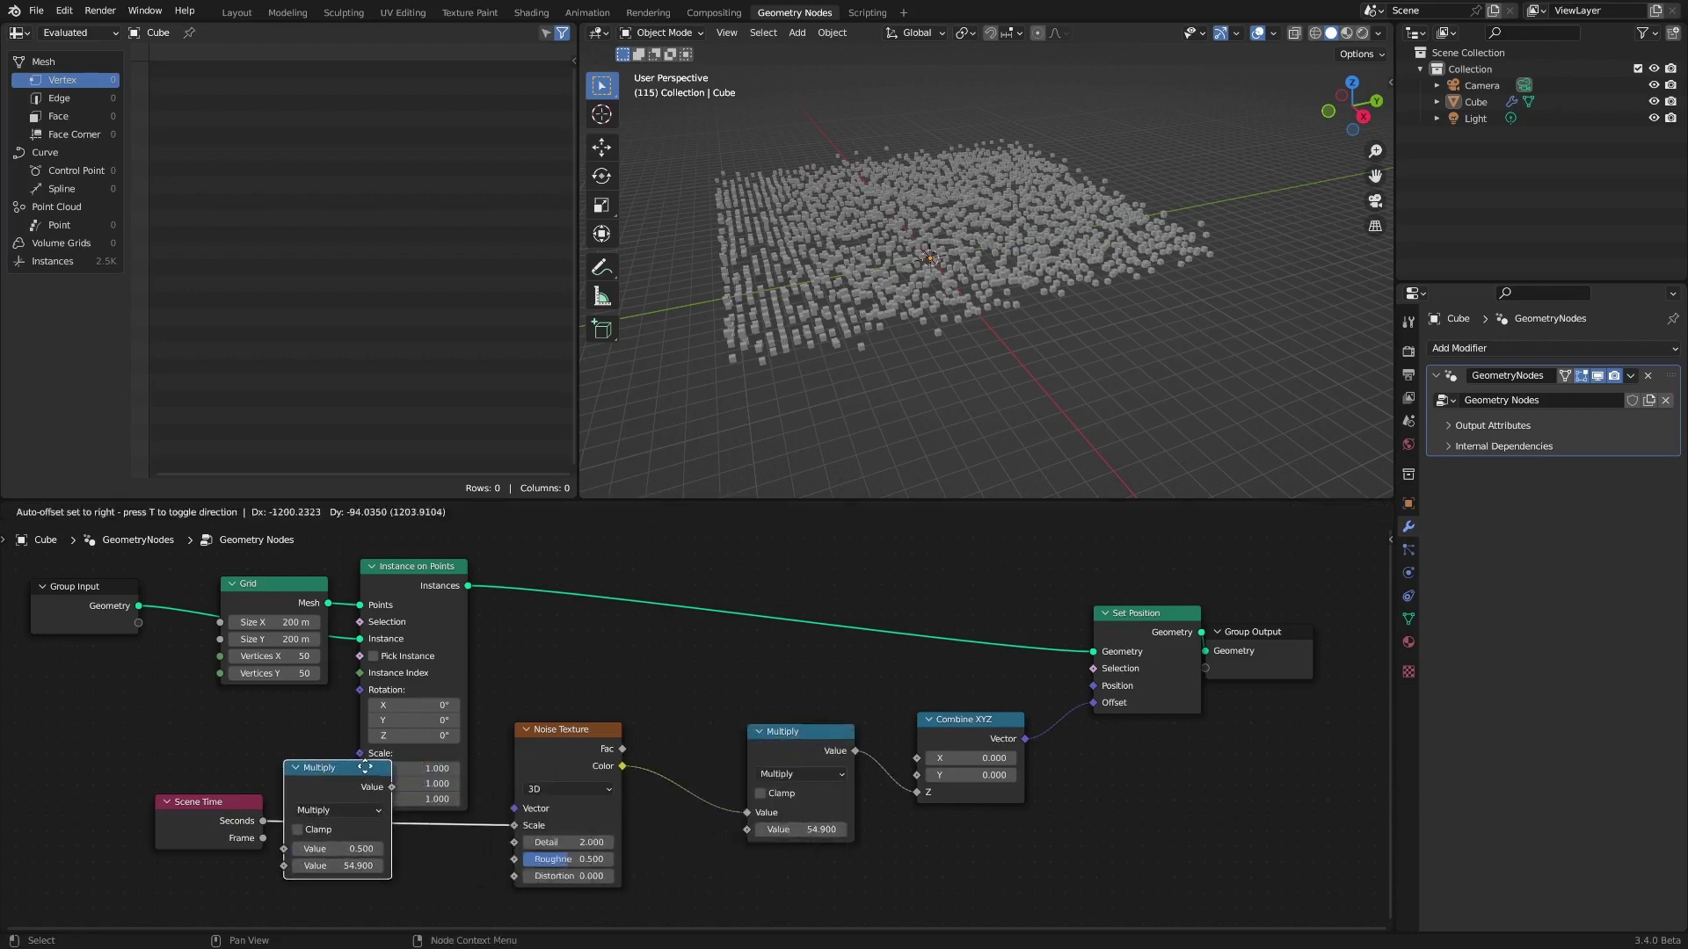
pyautogui.click(283, 805)
pyautogui.moveTo(248, 805); pyautogui.dragTo(198, 802)
# Try 0.1 as the value of the Multiply node after Scene Time, and reduce it to 0.01.
pyautogui.click(428, 865)
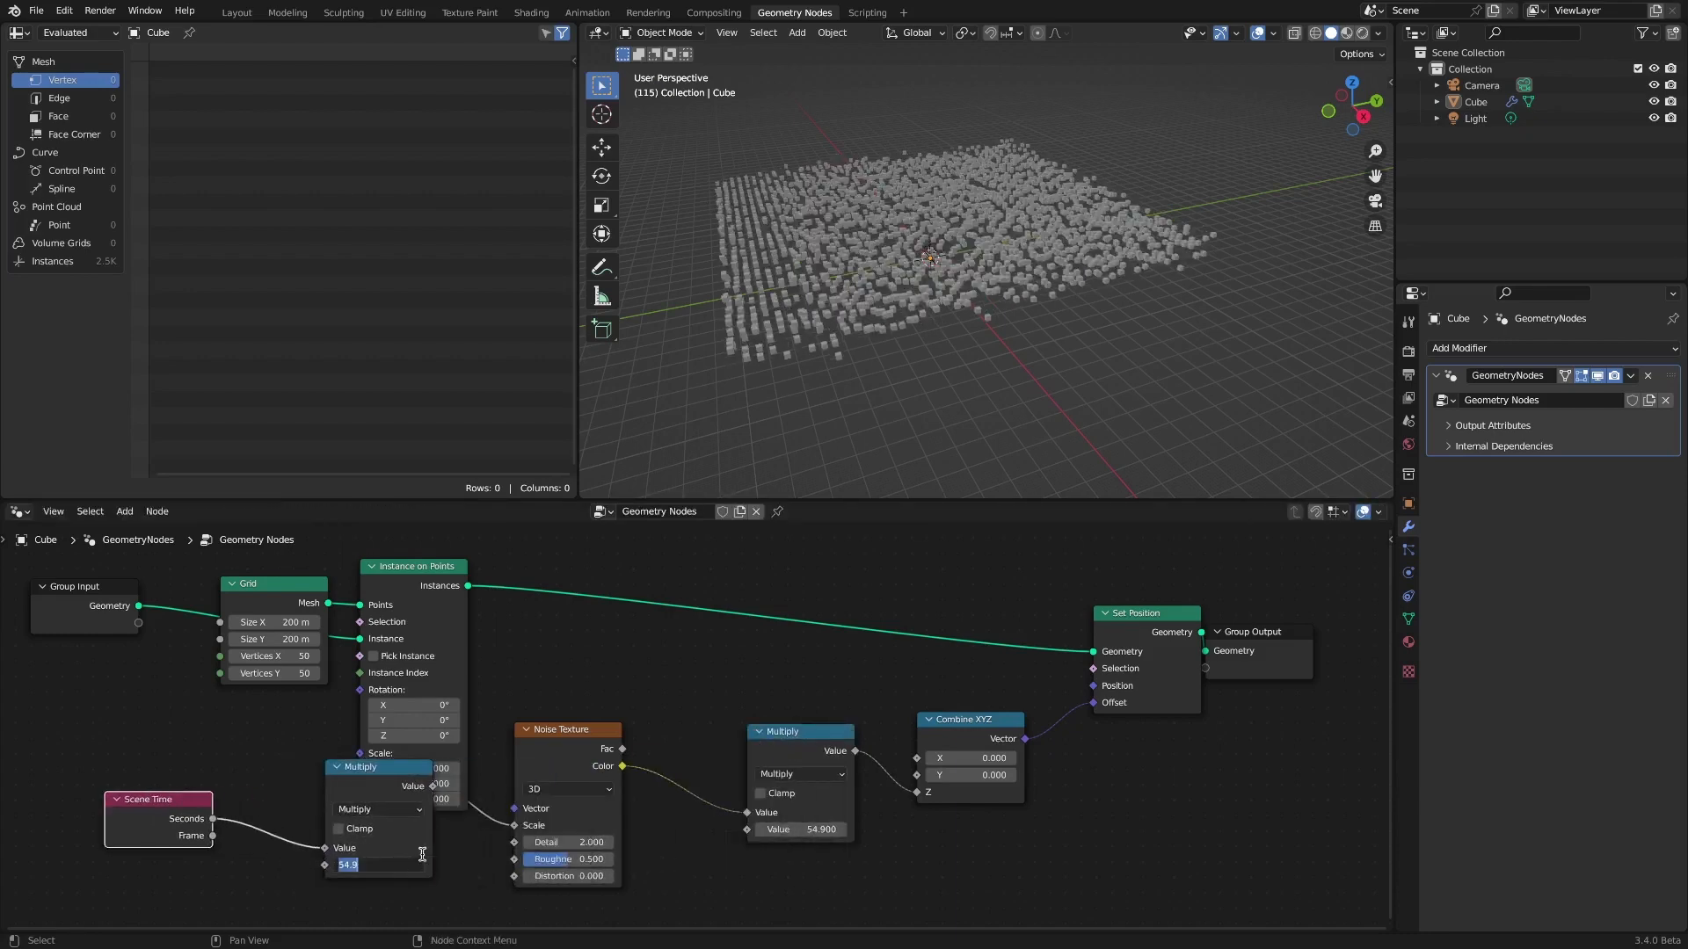
pyautogui.press('BackSpace')
pyautogui.write('.1')
pyautogui.press('Return')
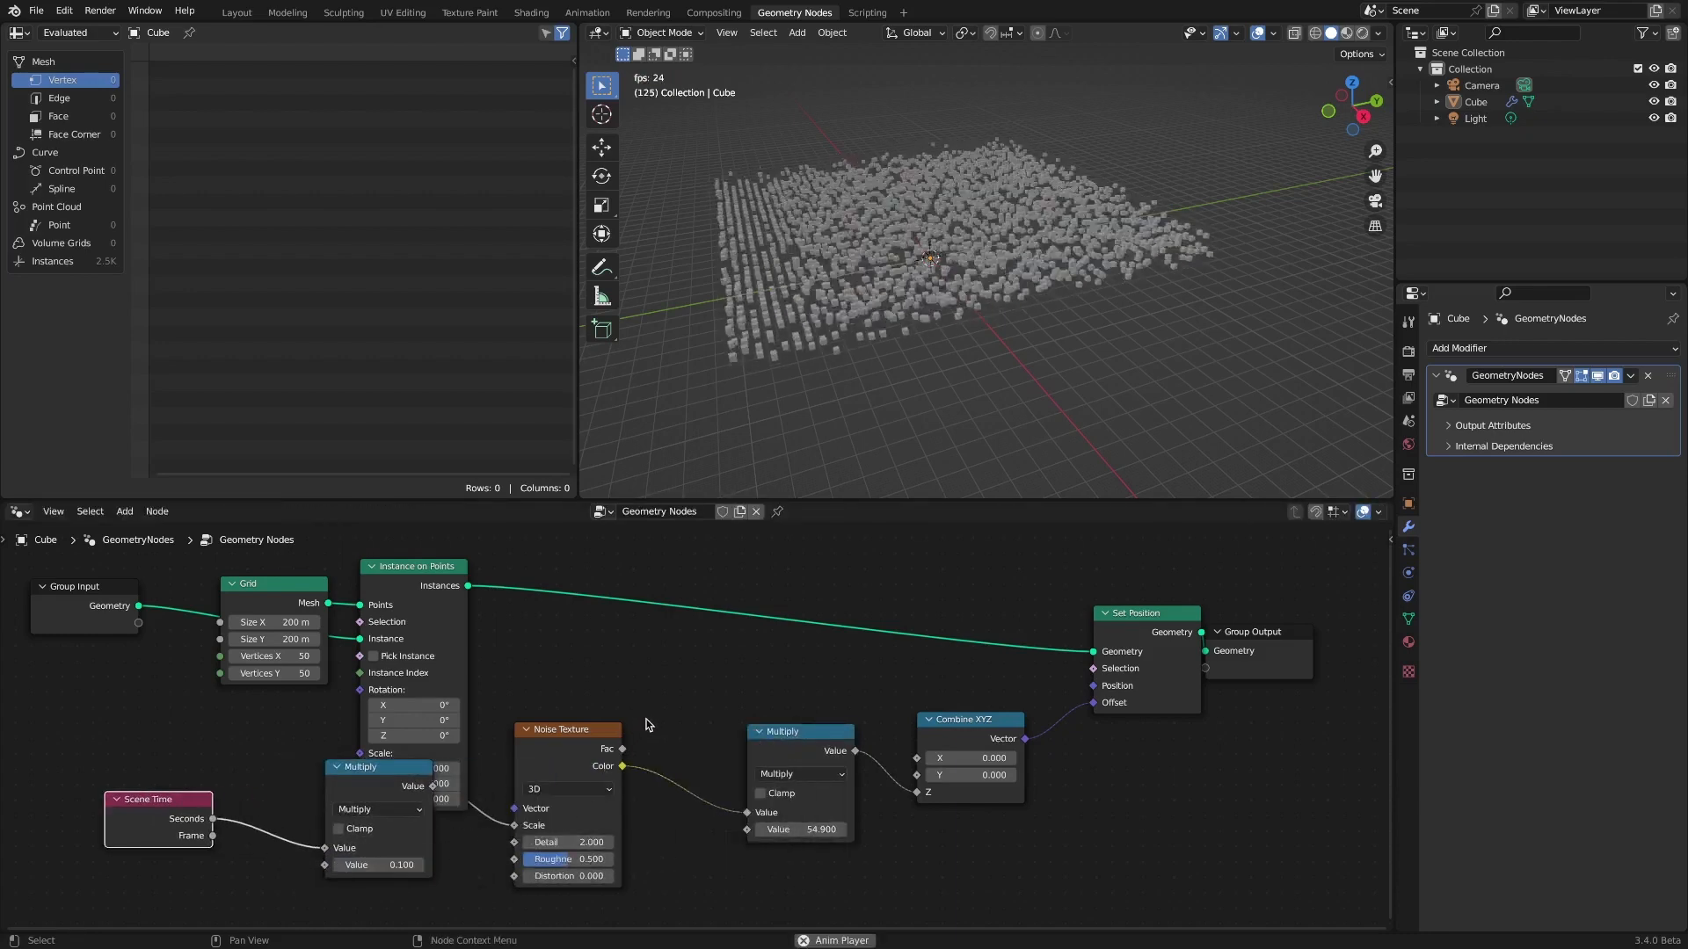
pyautogui.click(400, 865)
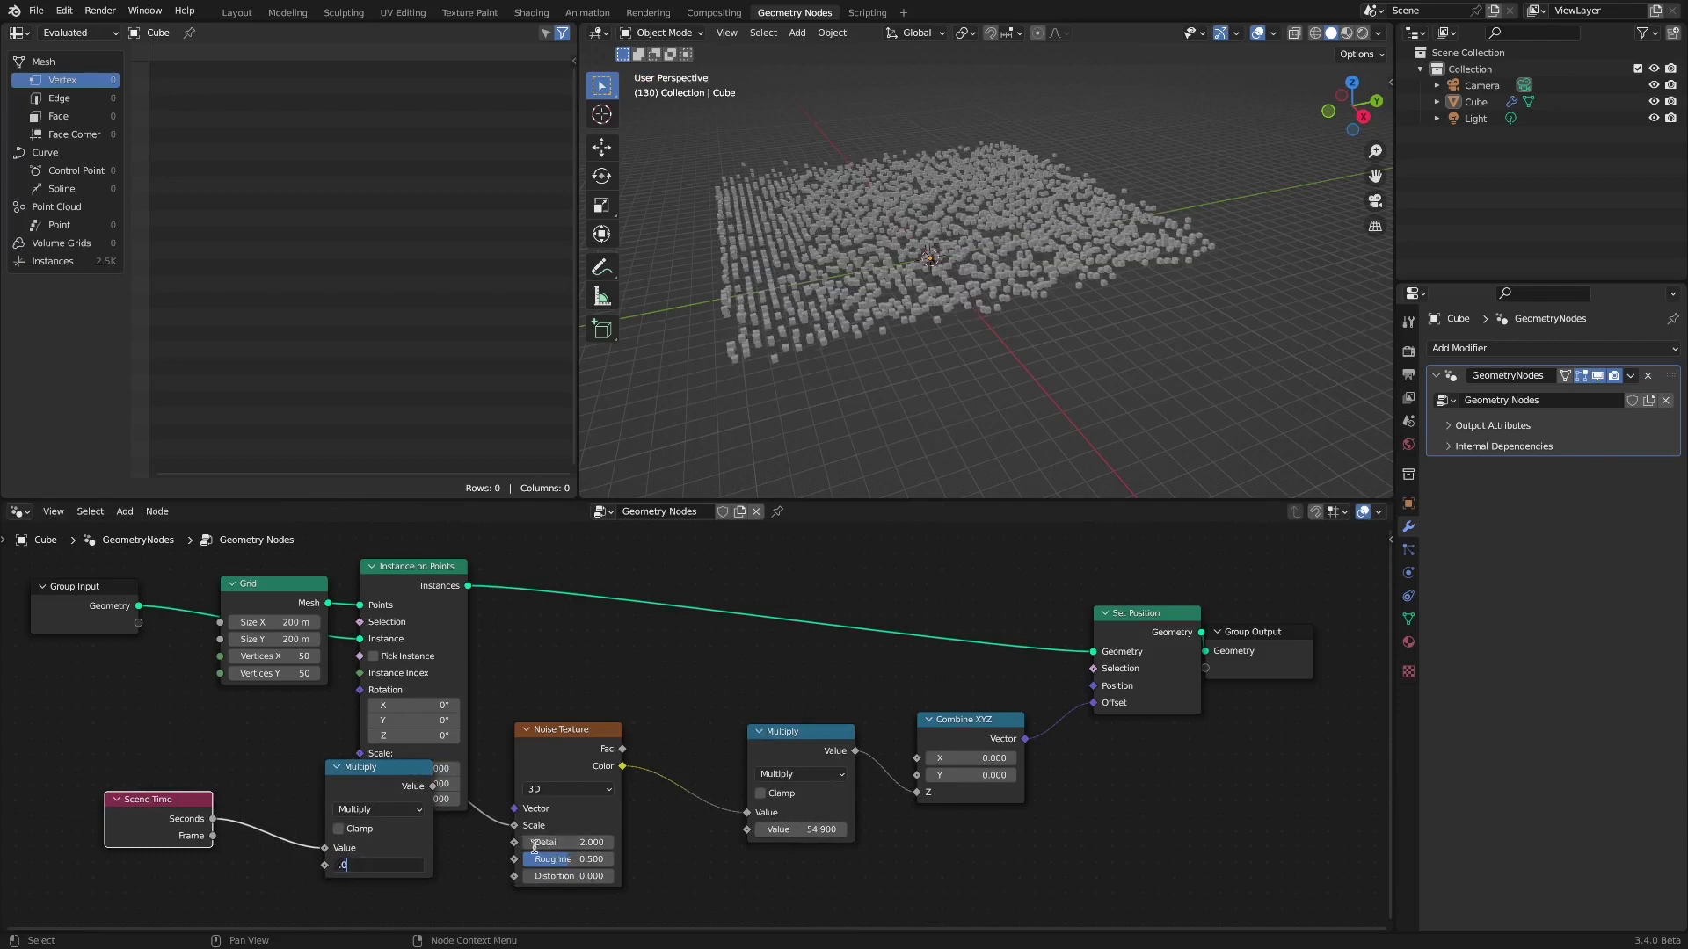
pyautogui.write('.01')
pyautogui.press('Return')
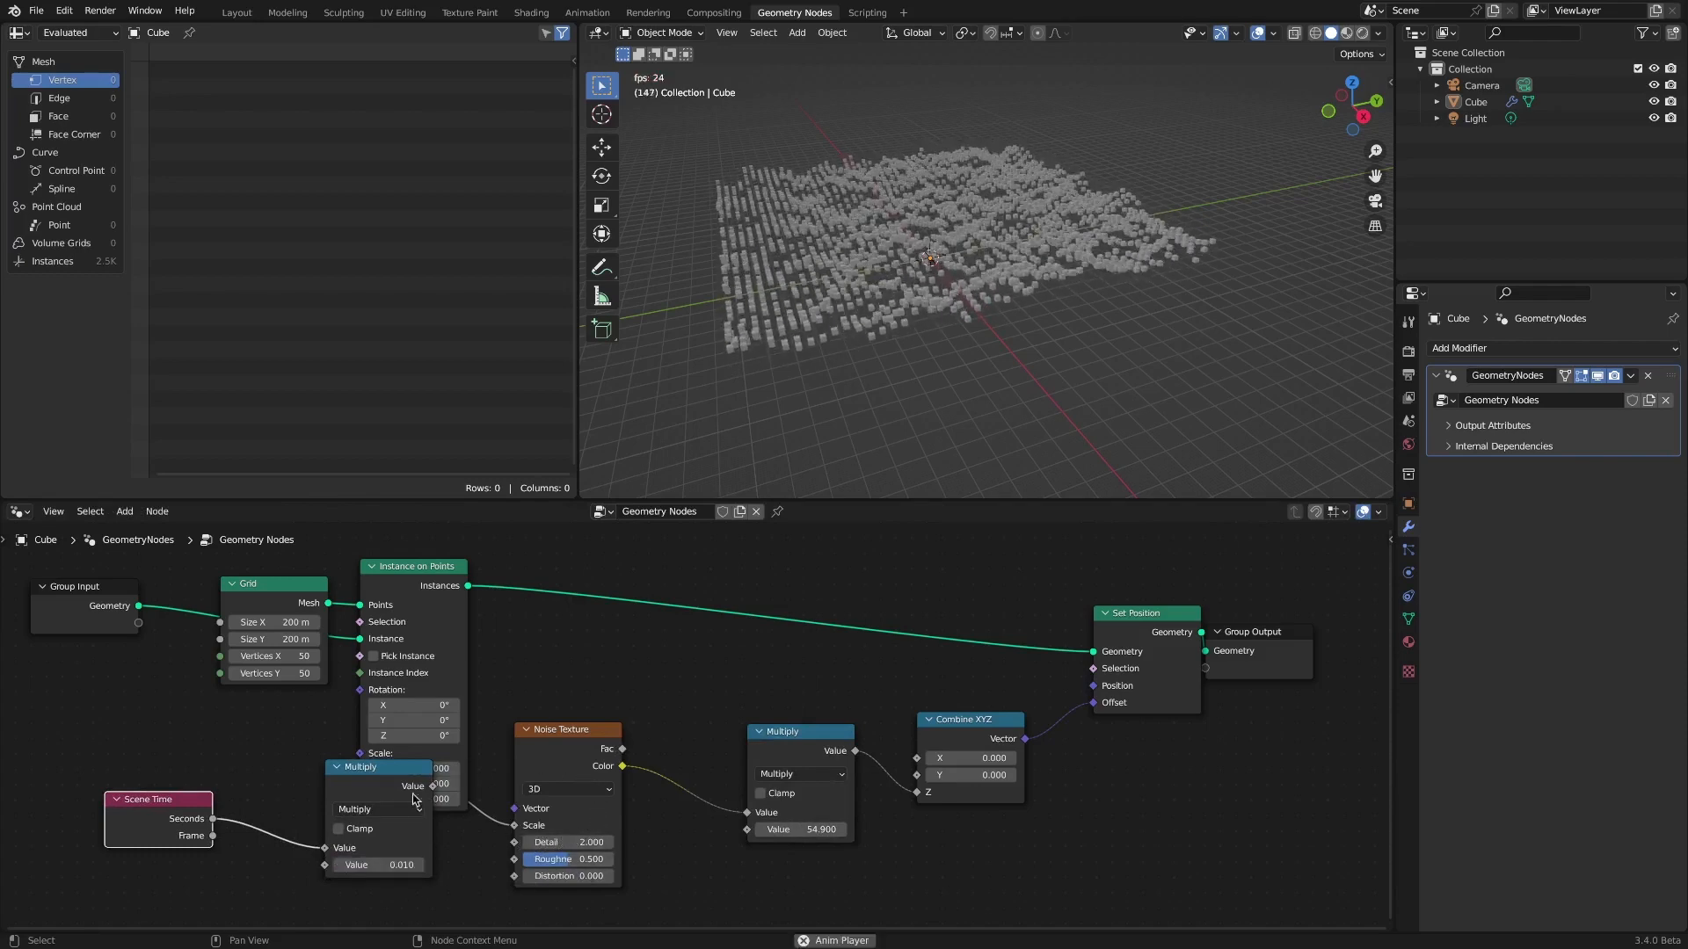
# Rearrange Scene Time and its Multiply node clear of Instance on Points, and stop the playback.
pyautogui.moveTo(387, 767); pyautogui.dragTo(287, 769)
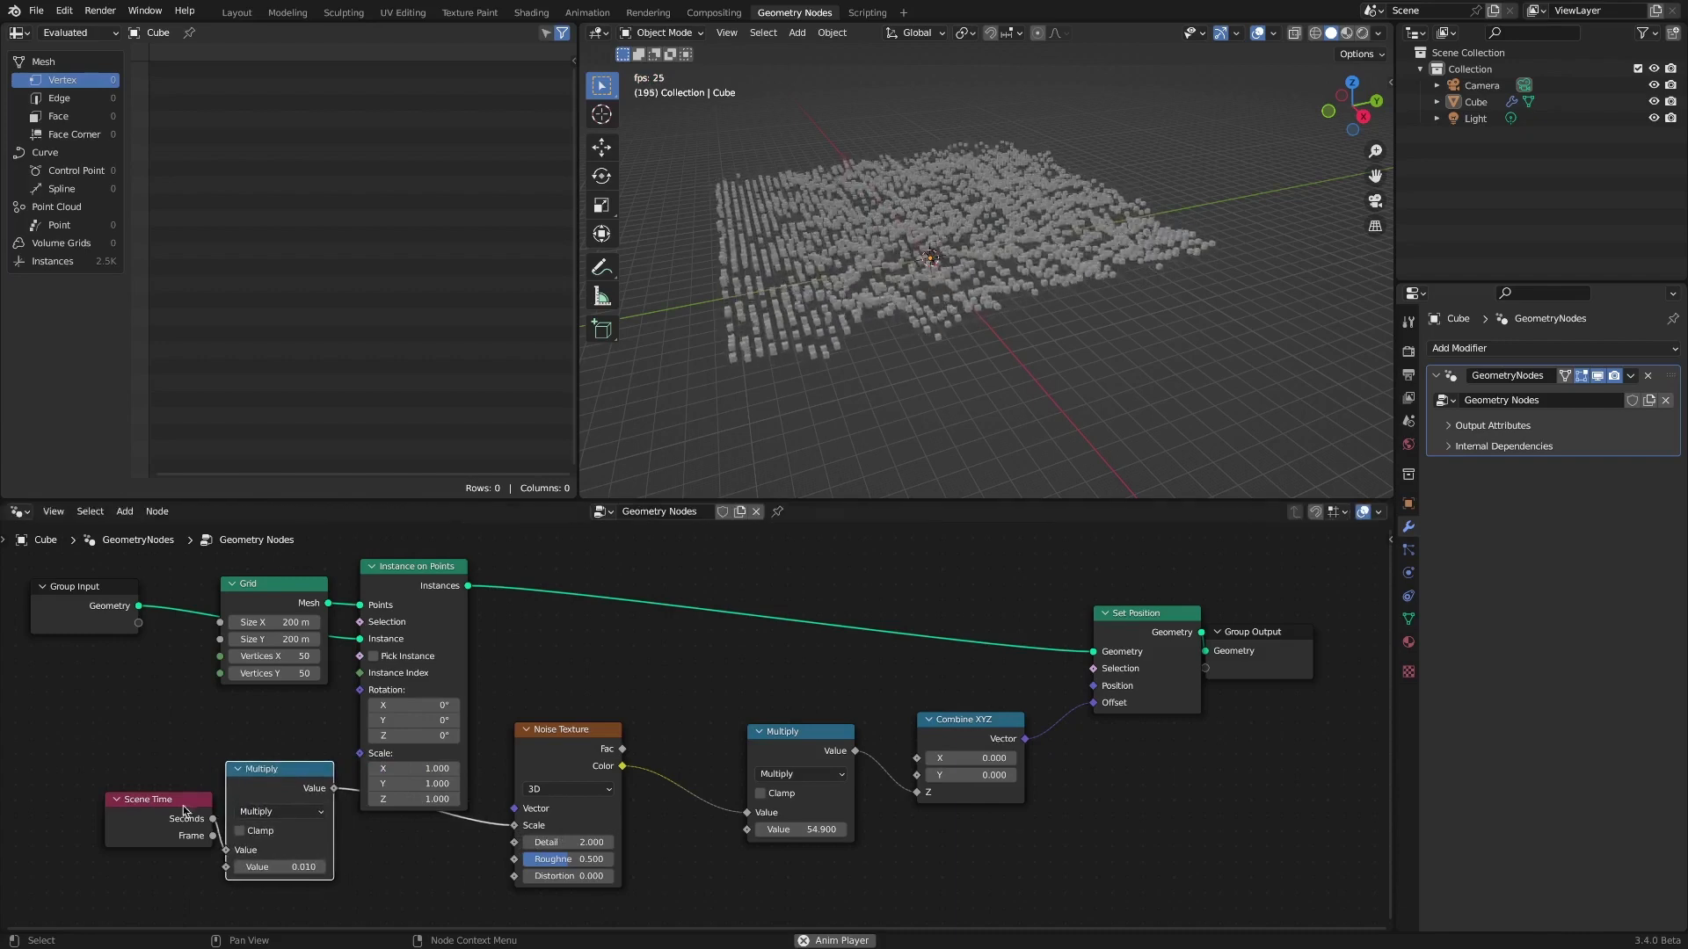
pyautogui.moveTo(167, 818); pyautogui.dragTo(107, 809)
pyautogui.moveTo(264, 770); pyautogui.dragTo(258, 806)
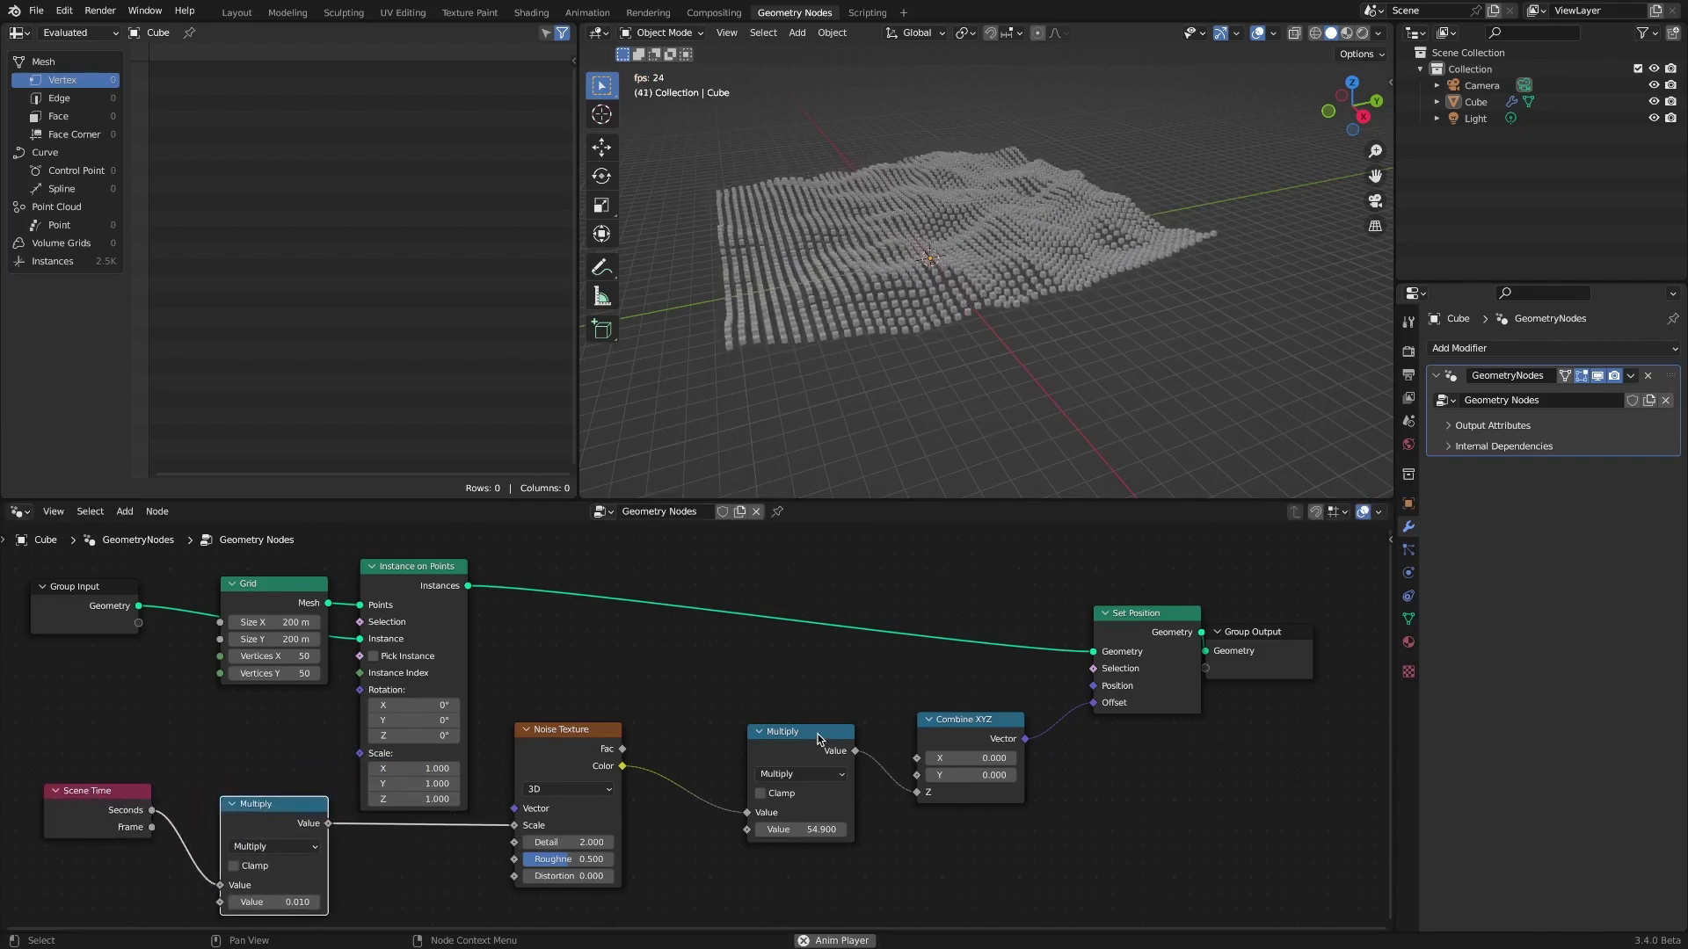
pyautogui.press('space')
# Duplicate the height Multiply node onto the link right after Noise Texture and change the copy to Subtract with a value of 0.5.
pyautogui.click(819, 737)
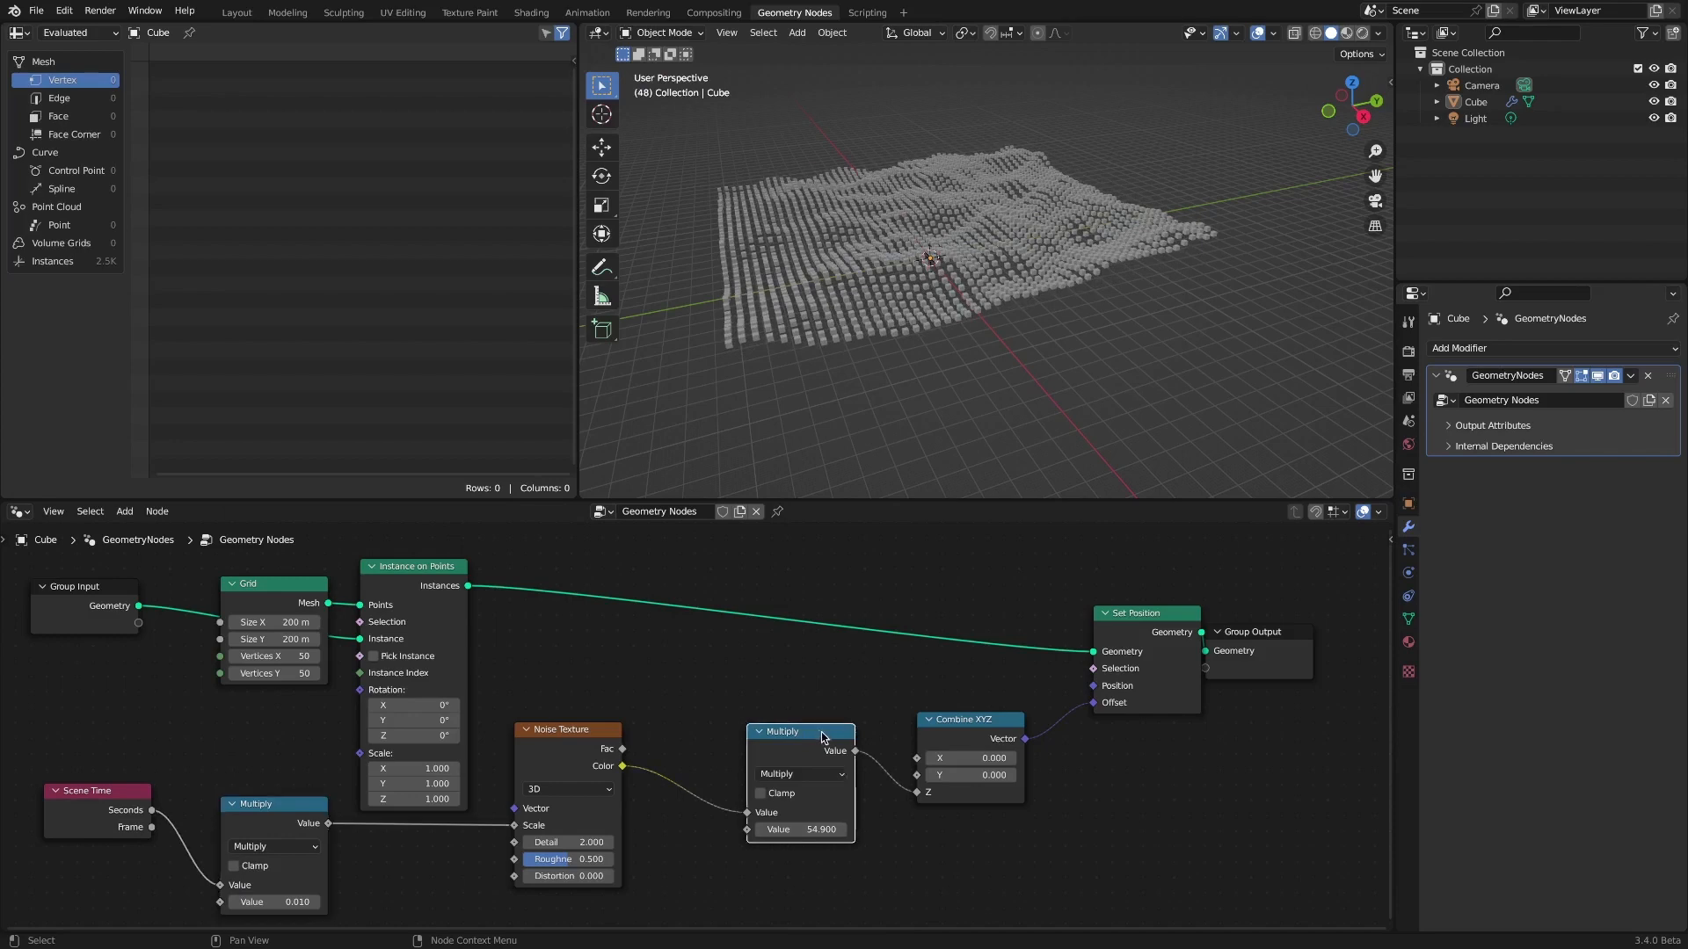
pyautogui.hotkey('shift', 'd')
pyautogui.click(729, 756)
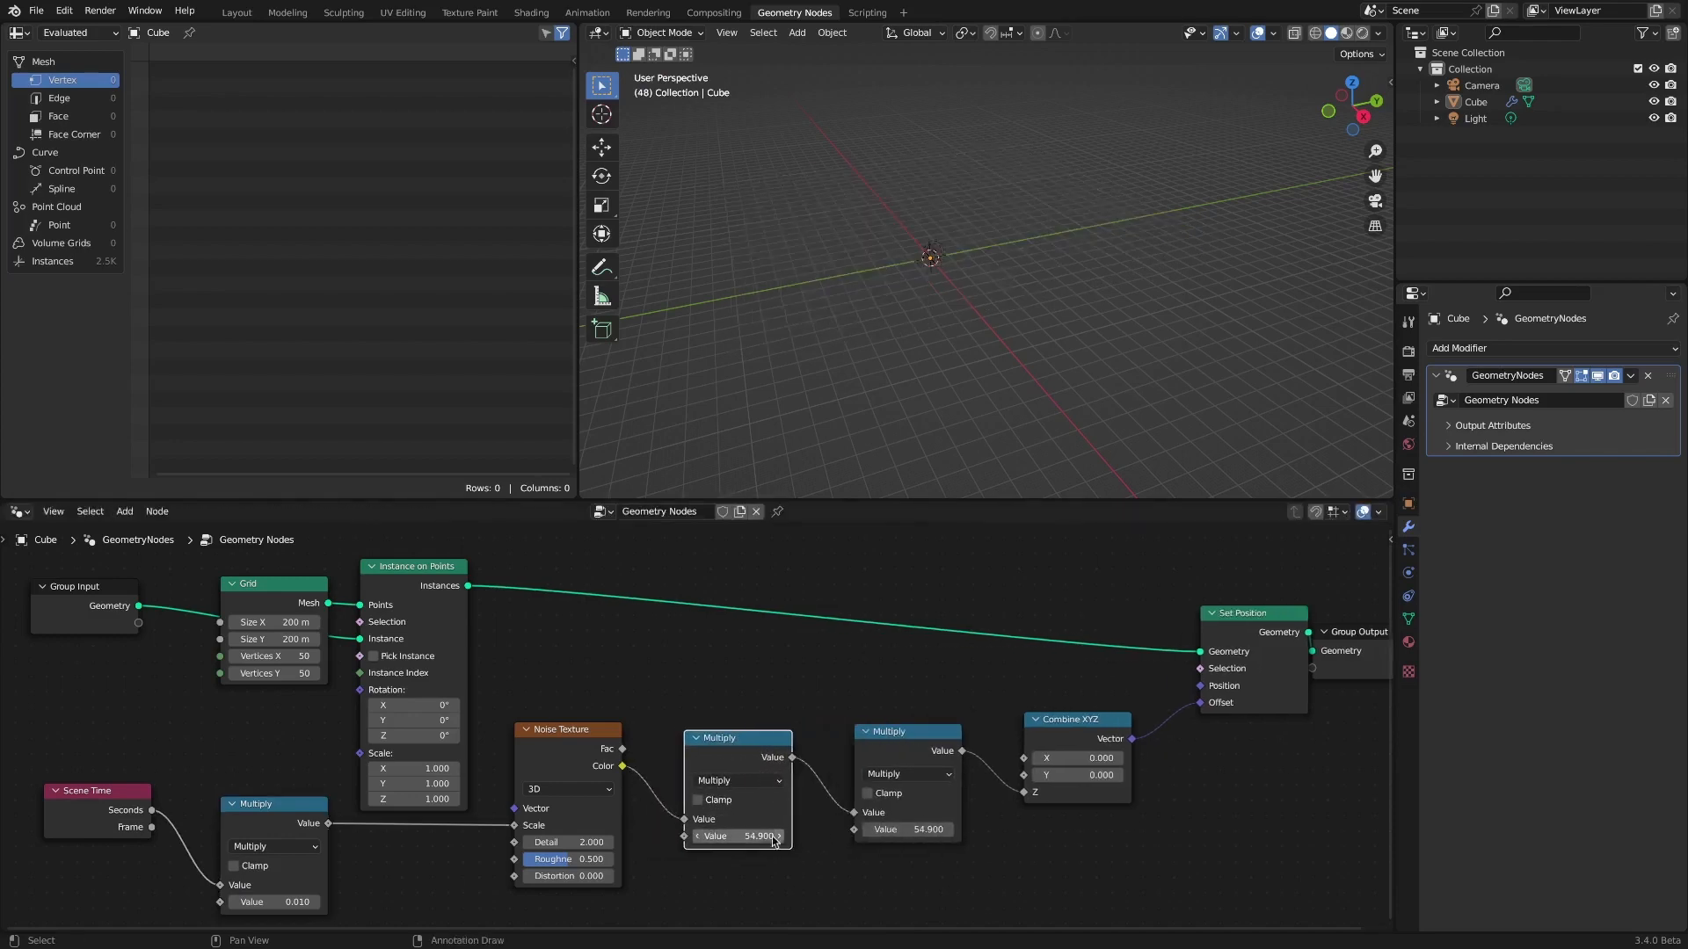
pyautogui.click(743, 781)
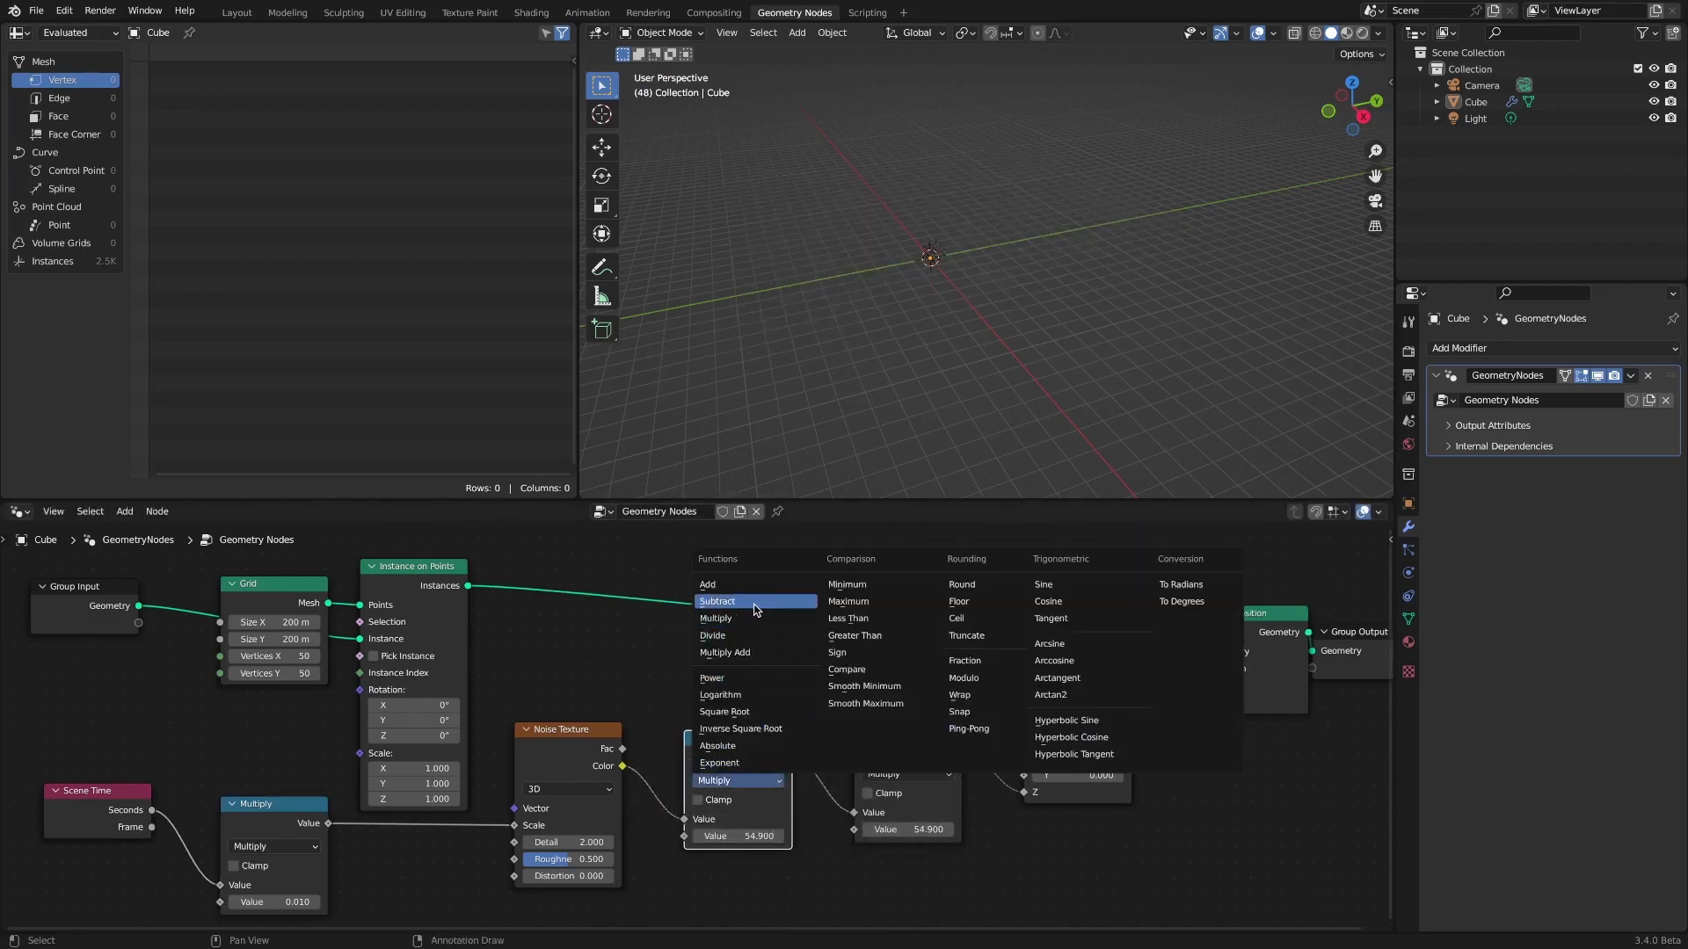
pyautogui.click(756, 603)
pyautogui.click(784, 832)
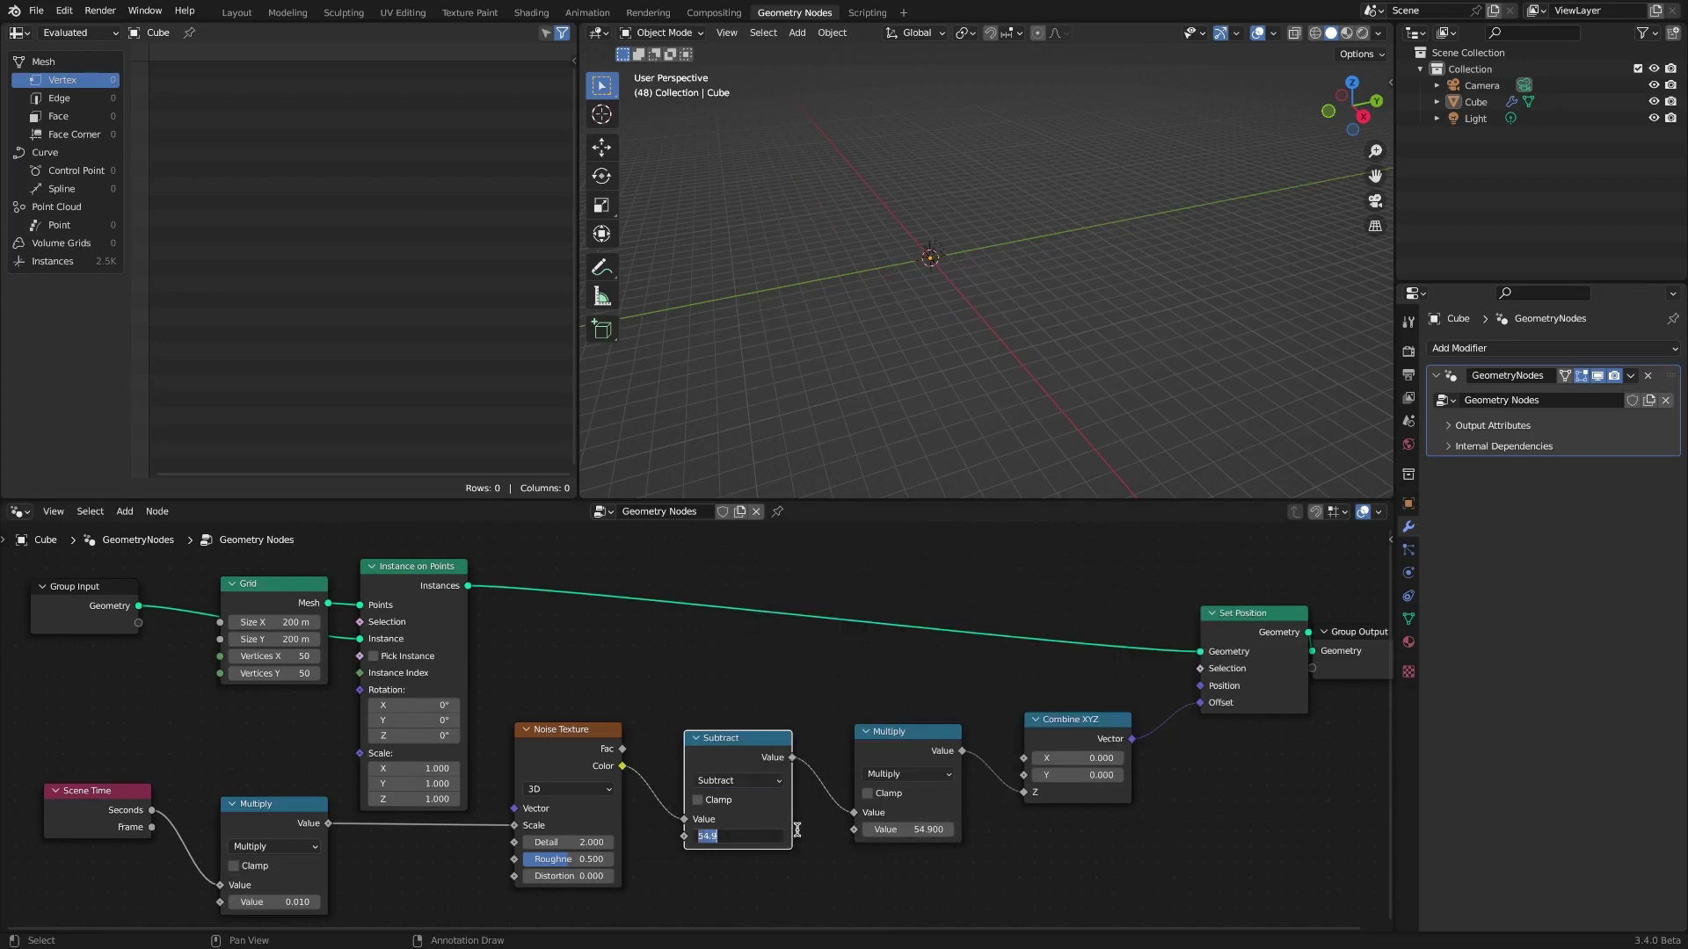
pyautogui.write('0.5')
pyautogui.press('Return')
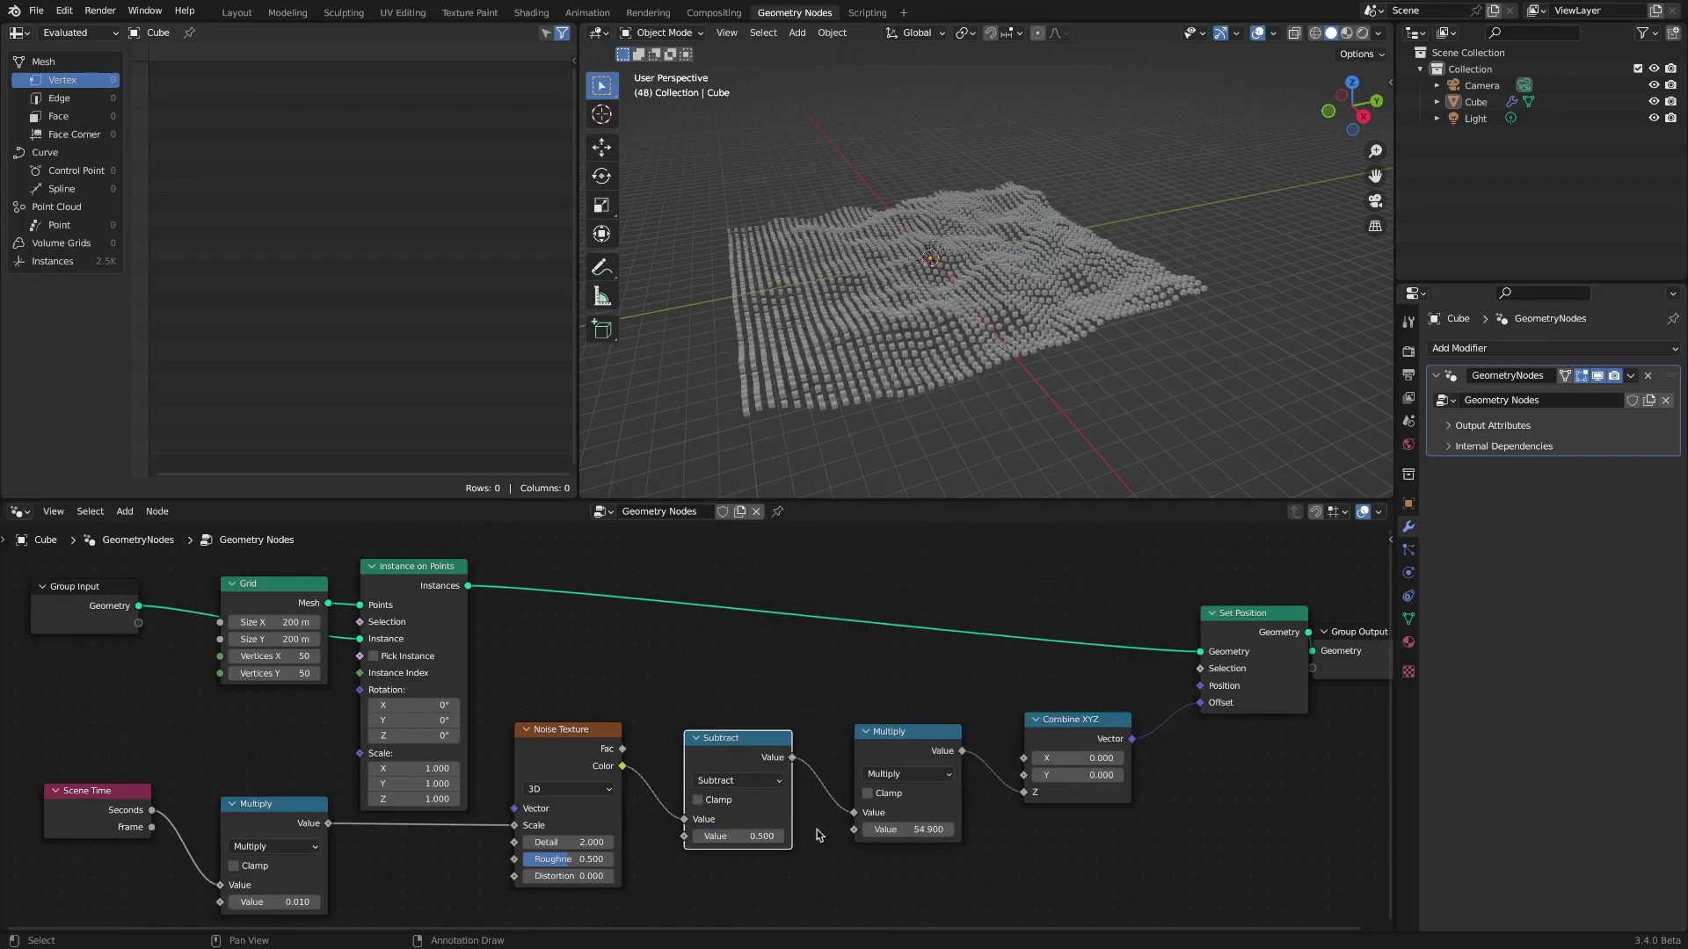
pyautogui.click(796, 709)
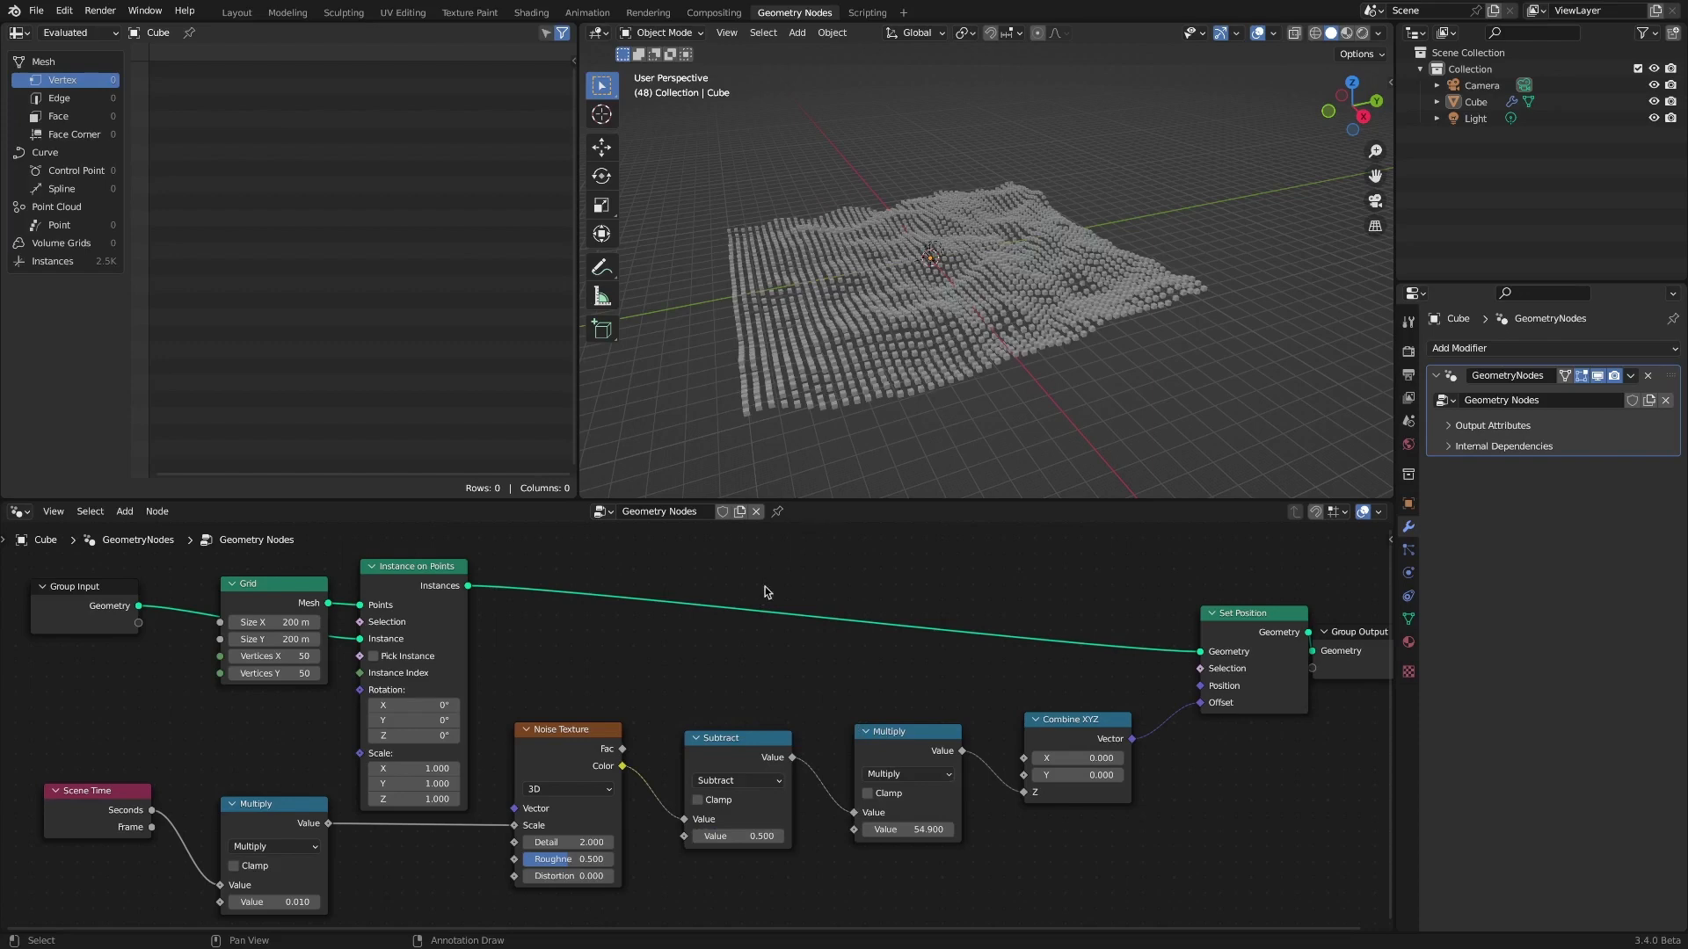
# Preview the animation while moving Set Position and Group Output farther from Combine XYZ to make room, and stop the playback.
pyautogui.press('space')
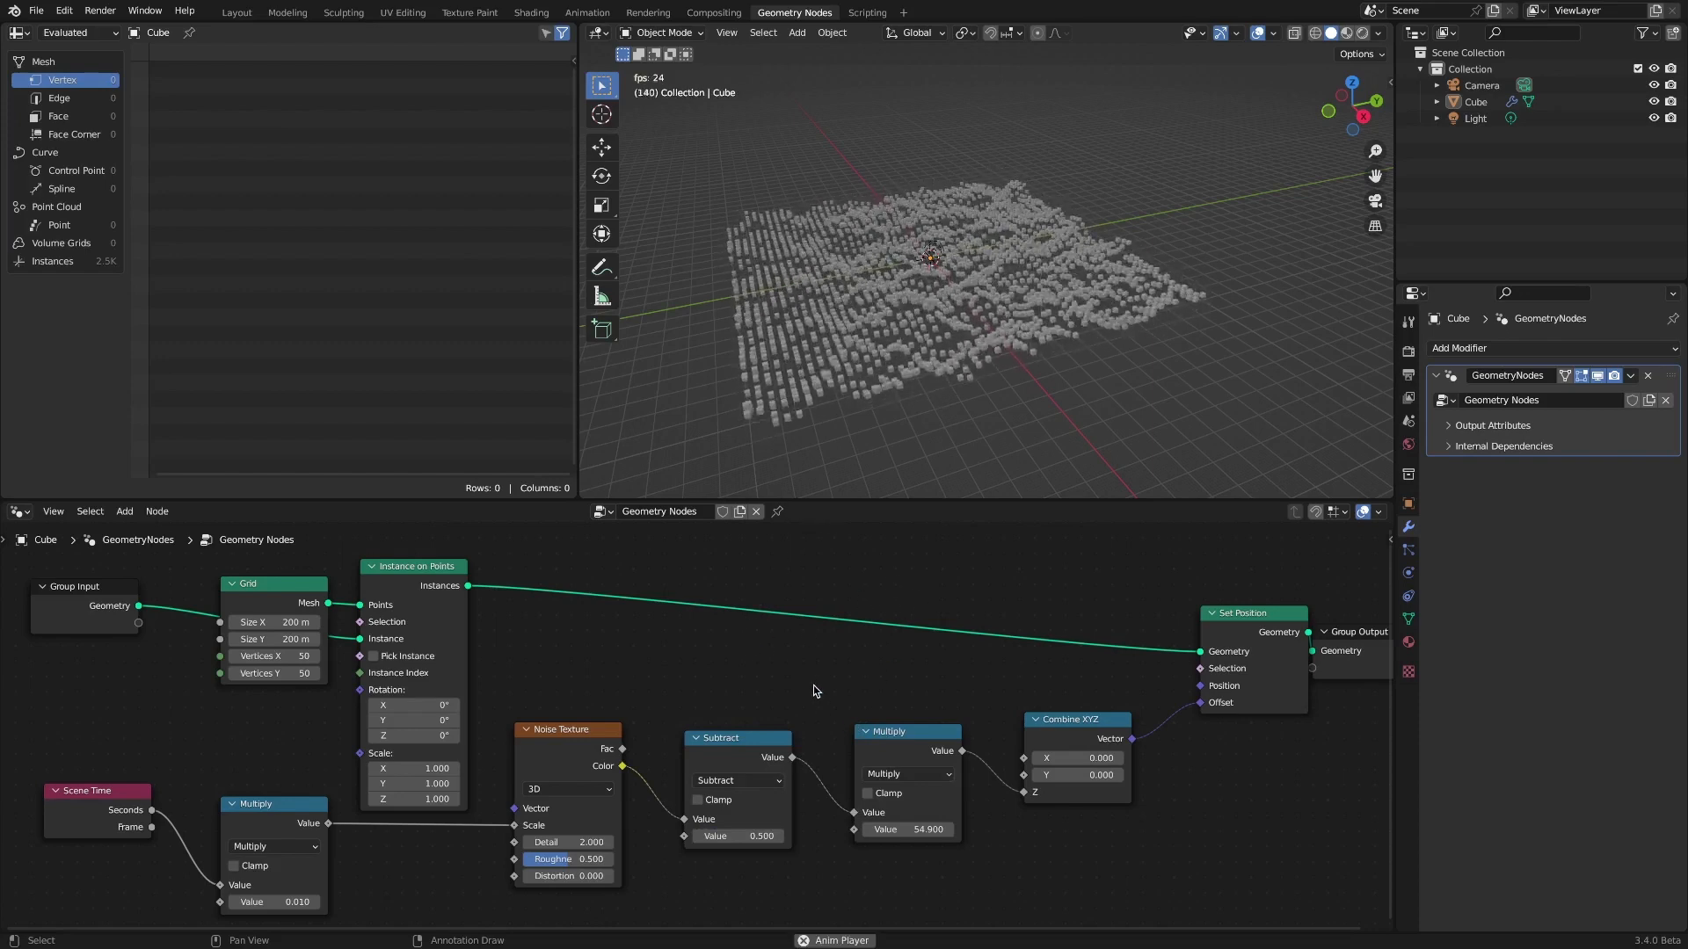
pyautogui.scroll(-3, 813, 694)
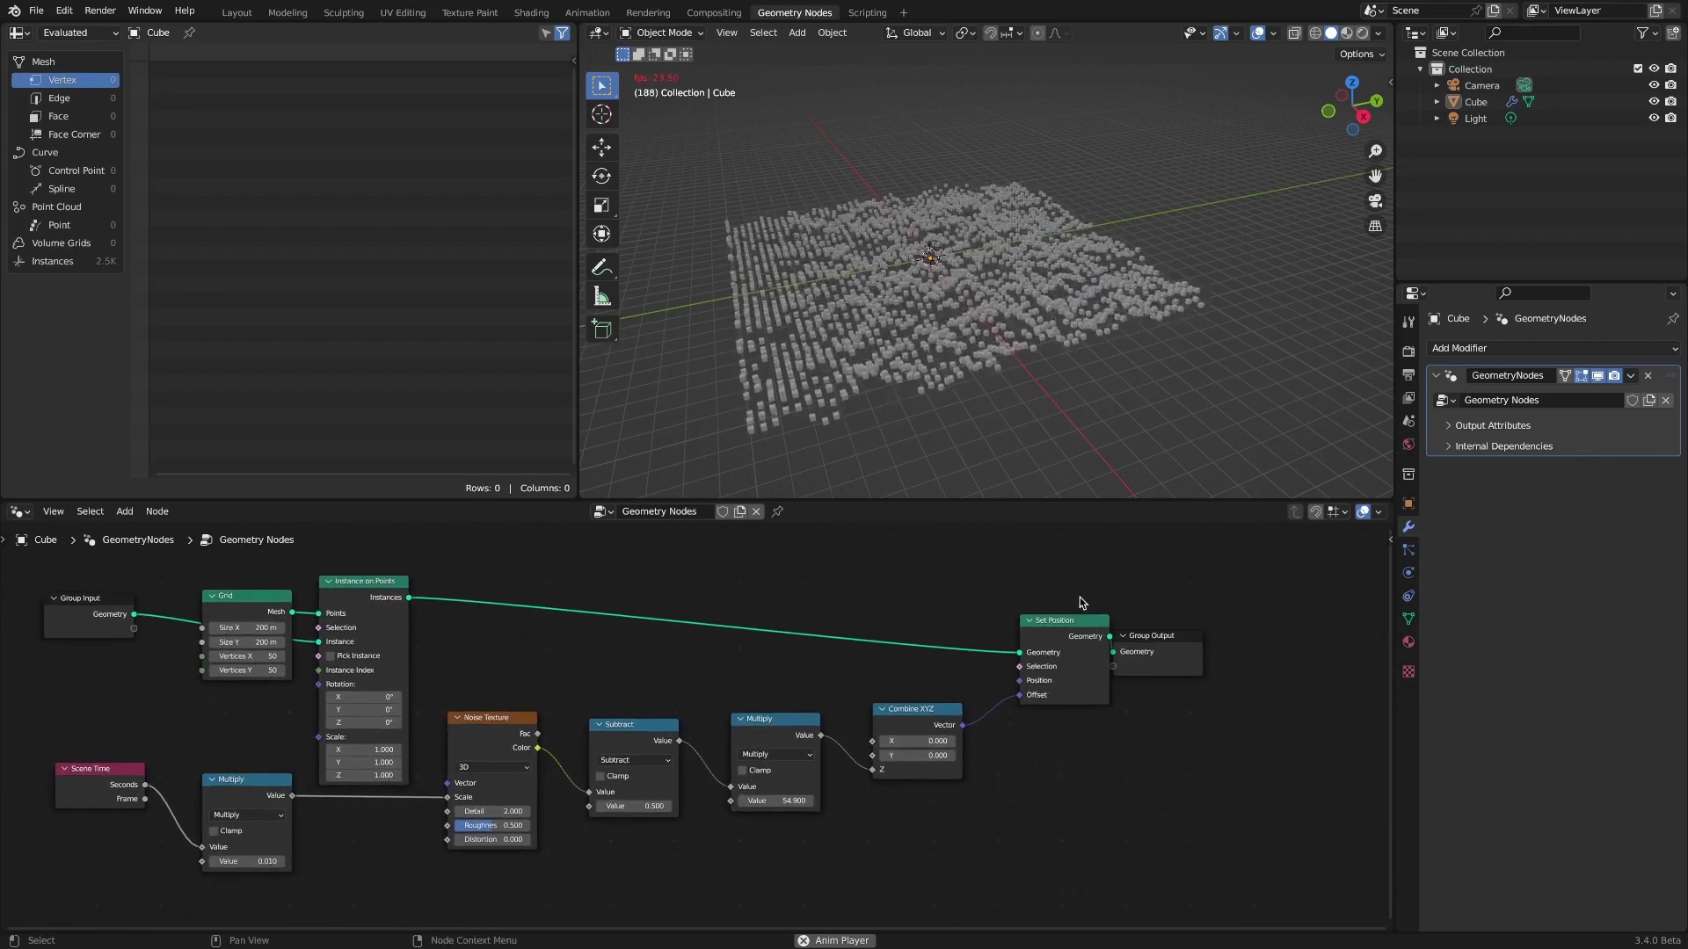
pyautogui.moveTo(1081, 603); pyautogui.dragTo(1296, 641)
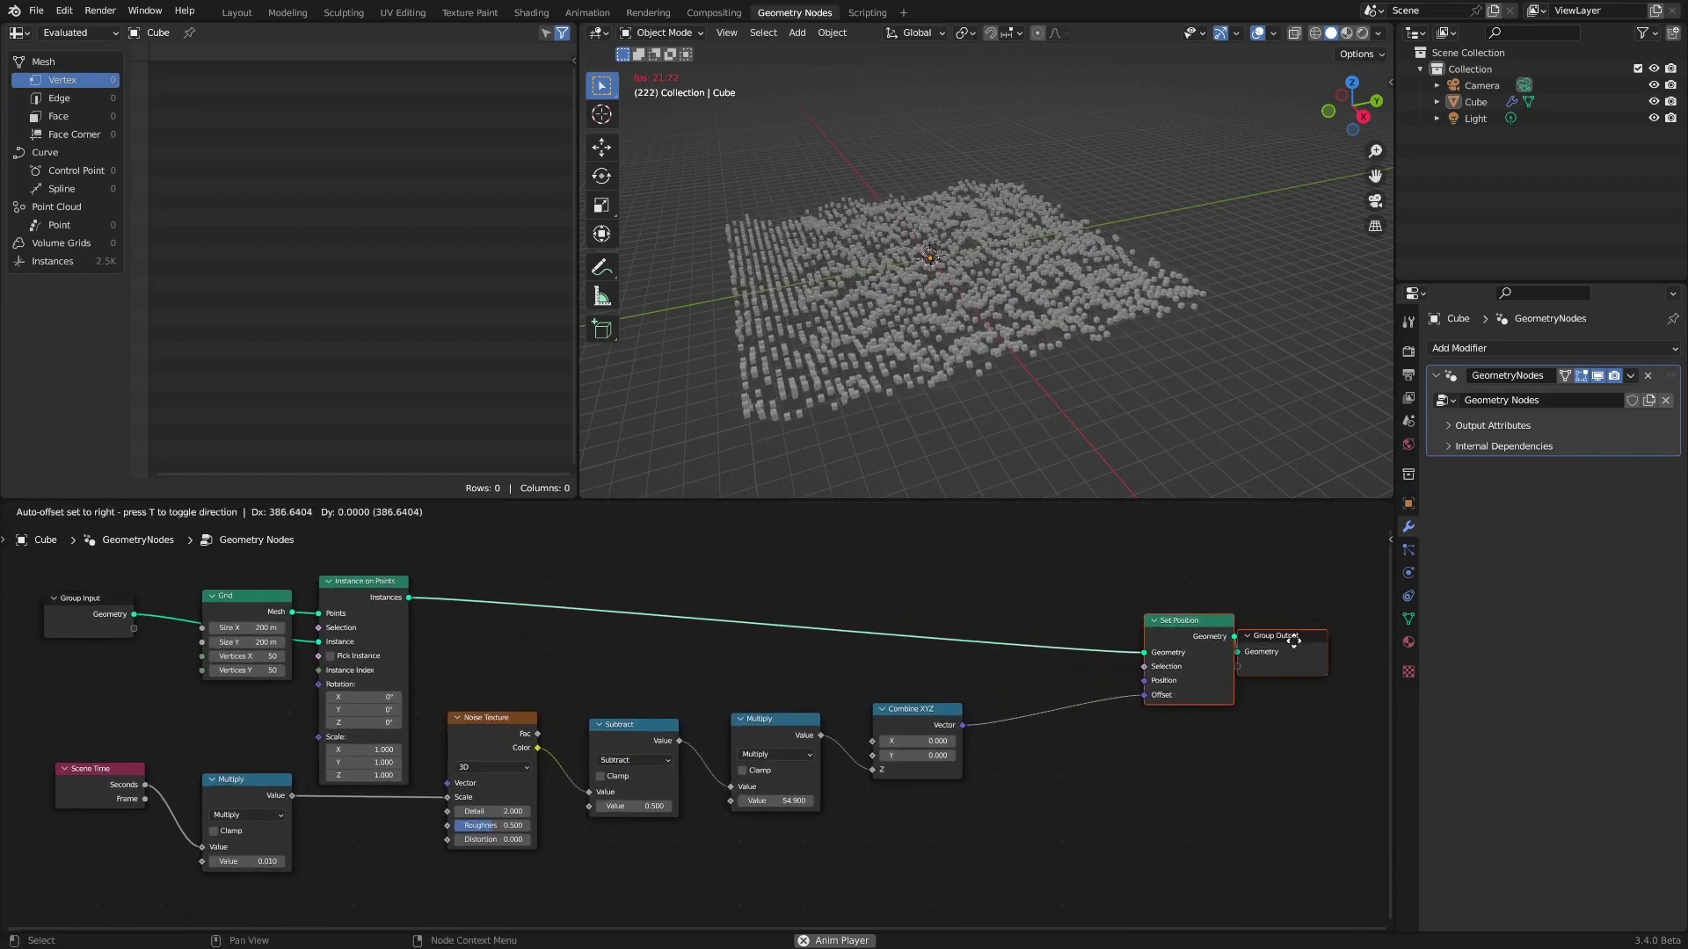
pyautogui.click(1100, 779)
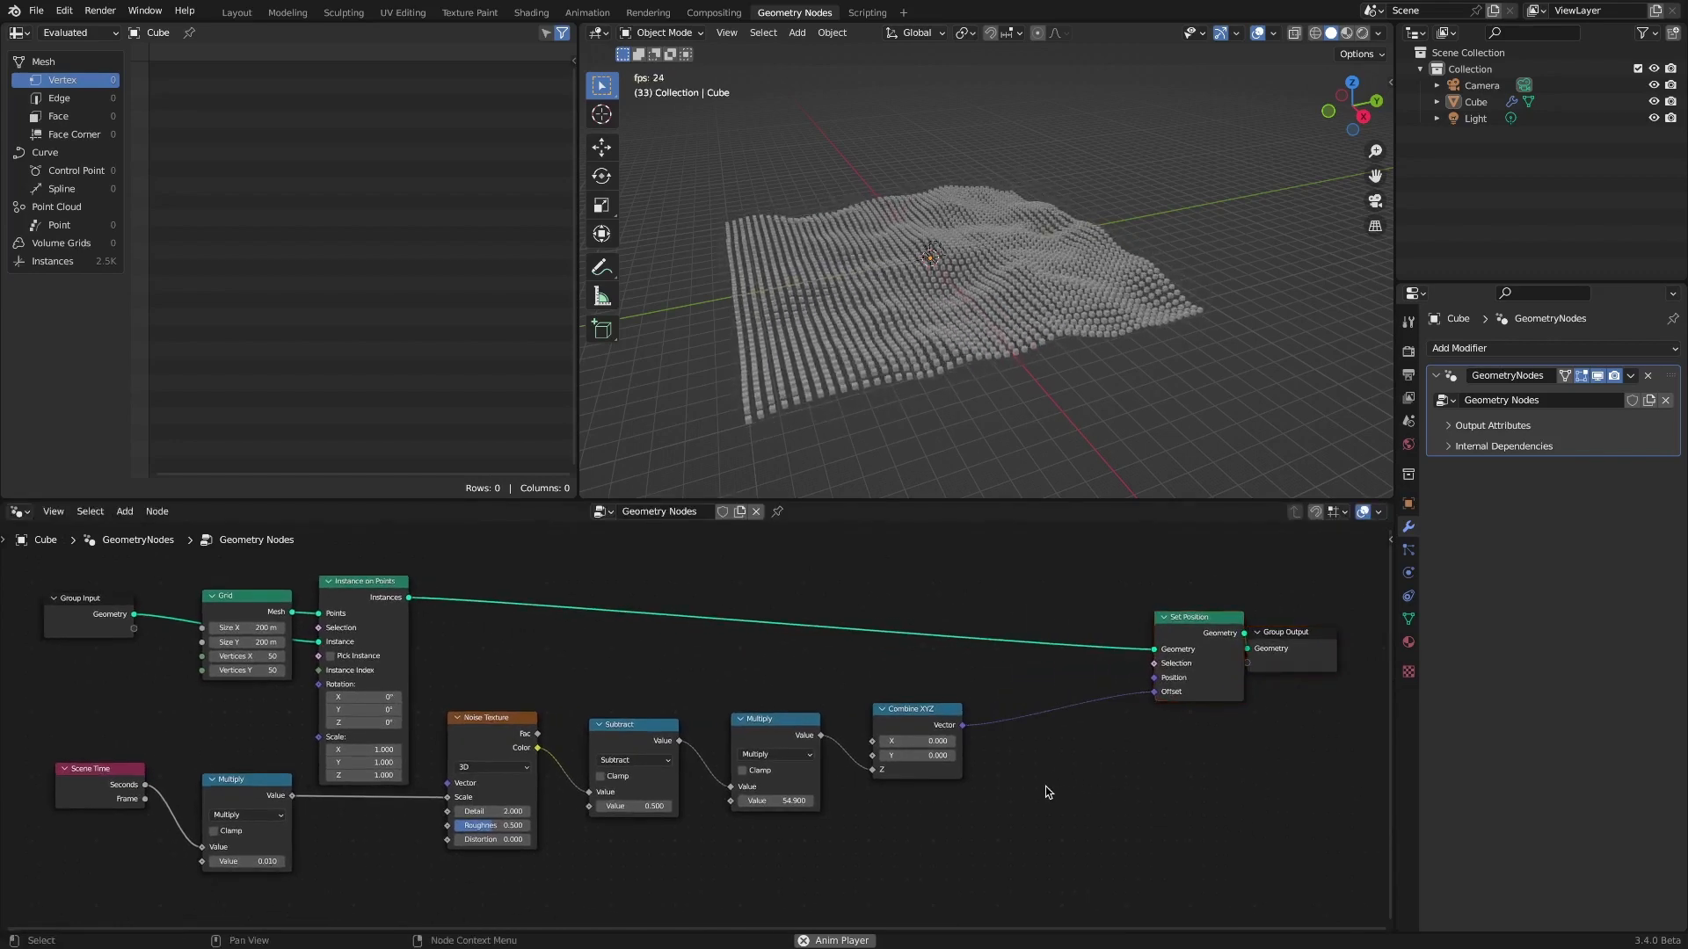
pyautogui.press('space')
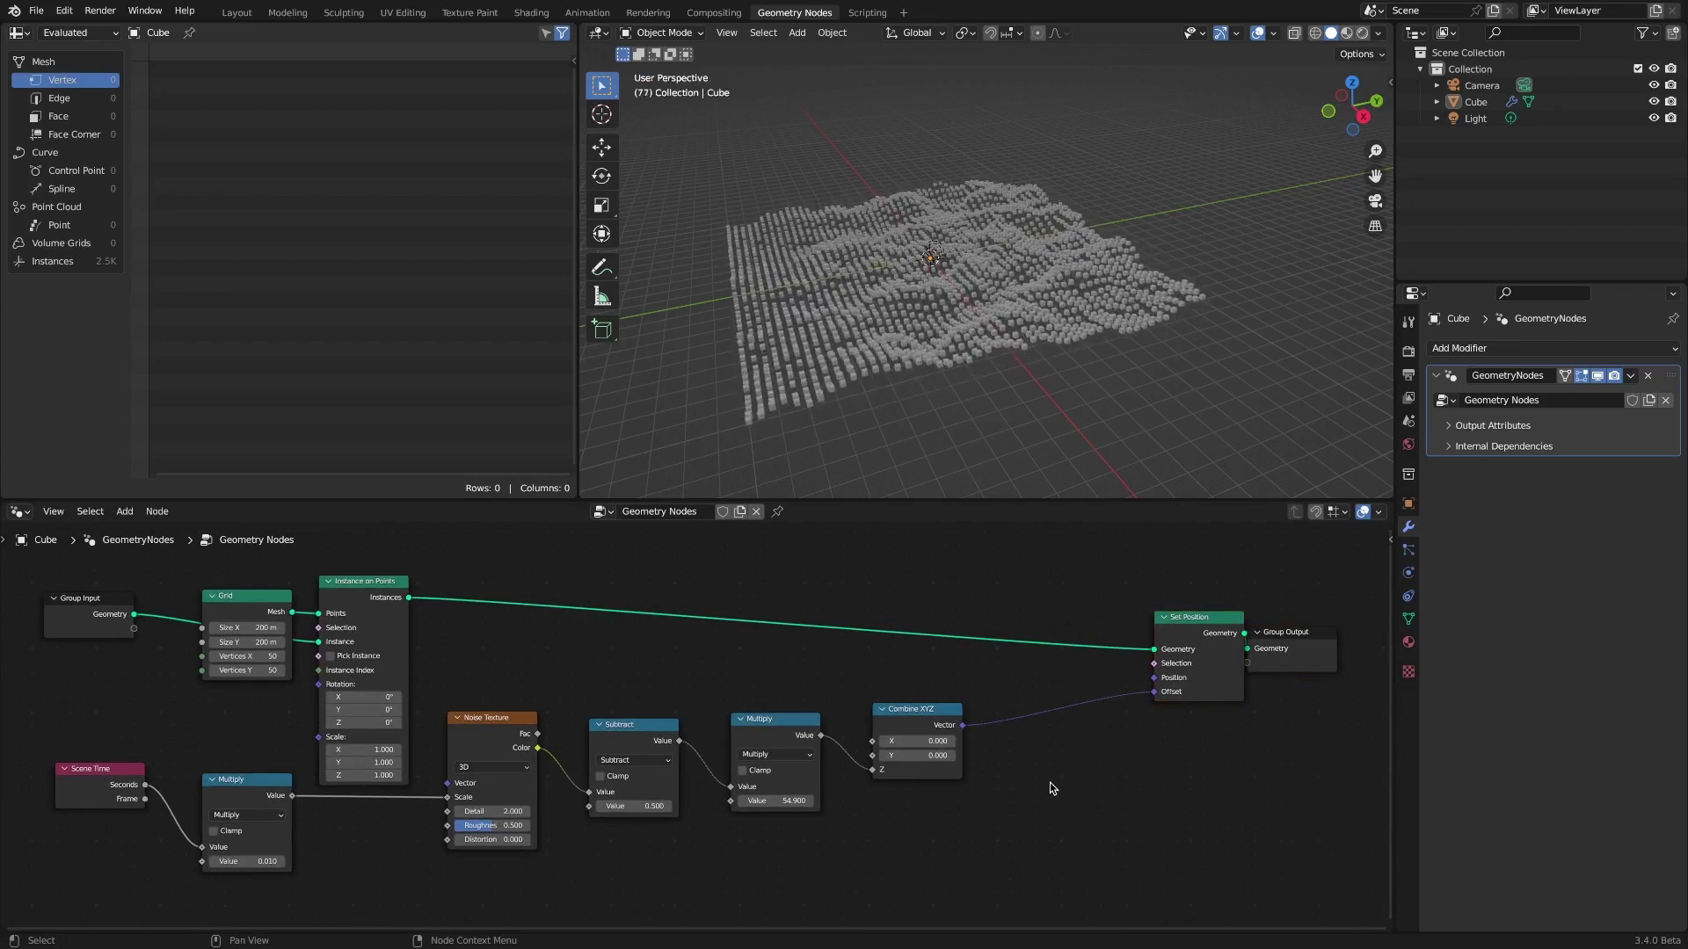
# Add a Mix Color node on the link between Combine XYZ and Set Position's Offset.
pyautogui.hotkey('shift', 'a')
pyautogui.moveTo(1069, 769)
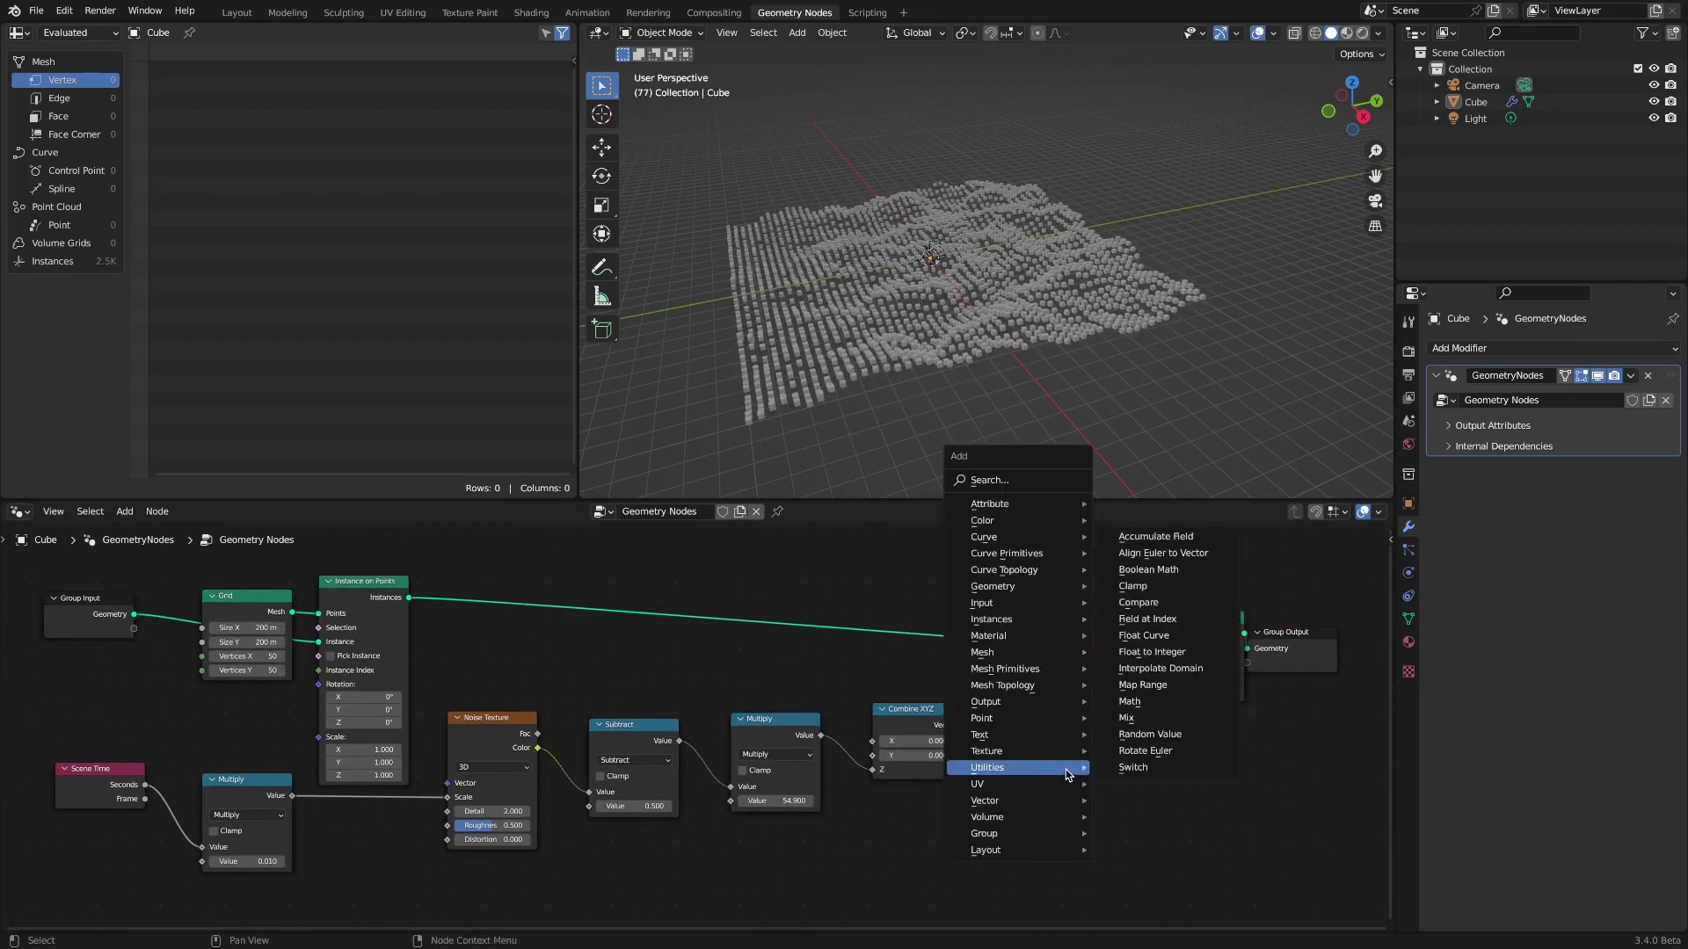
pyautogui.moveTo(1070, 523)
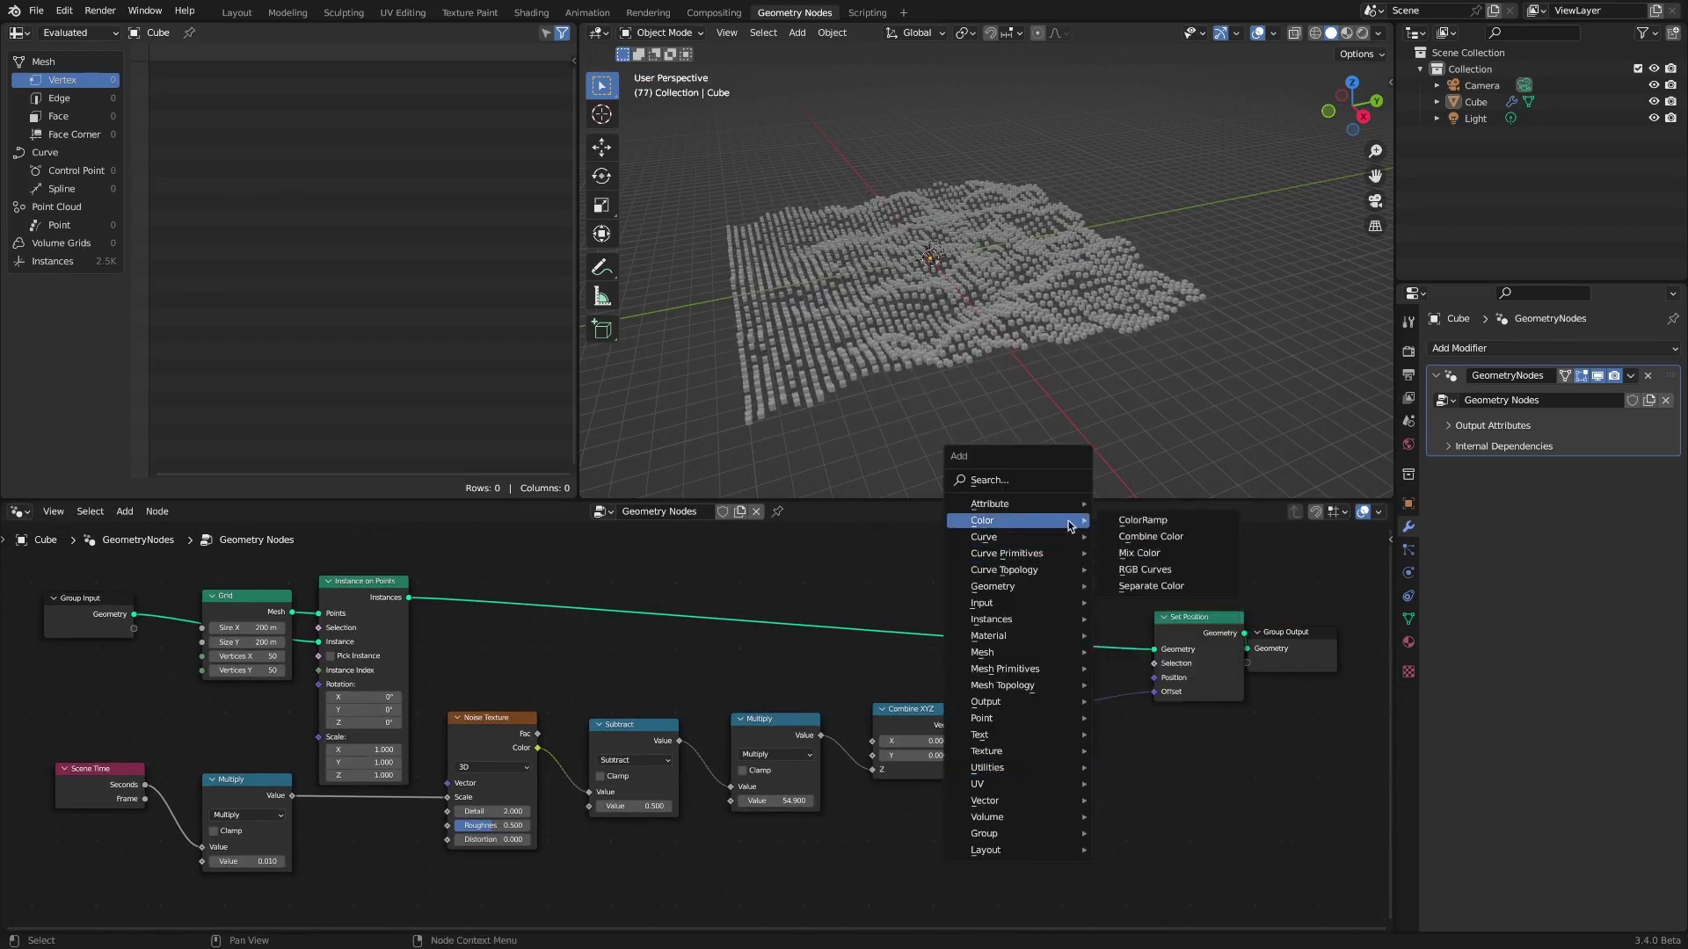
pyautogui.click(1139, 553)
pyautogui.click(1040, 683)
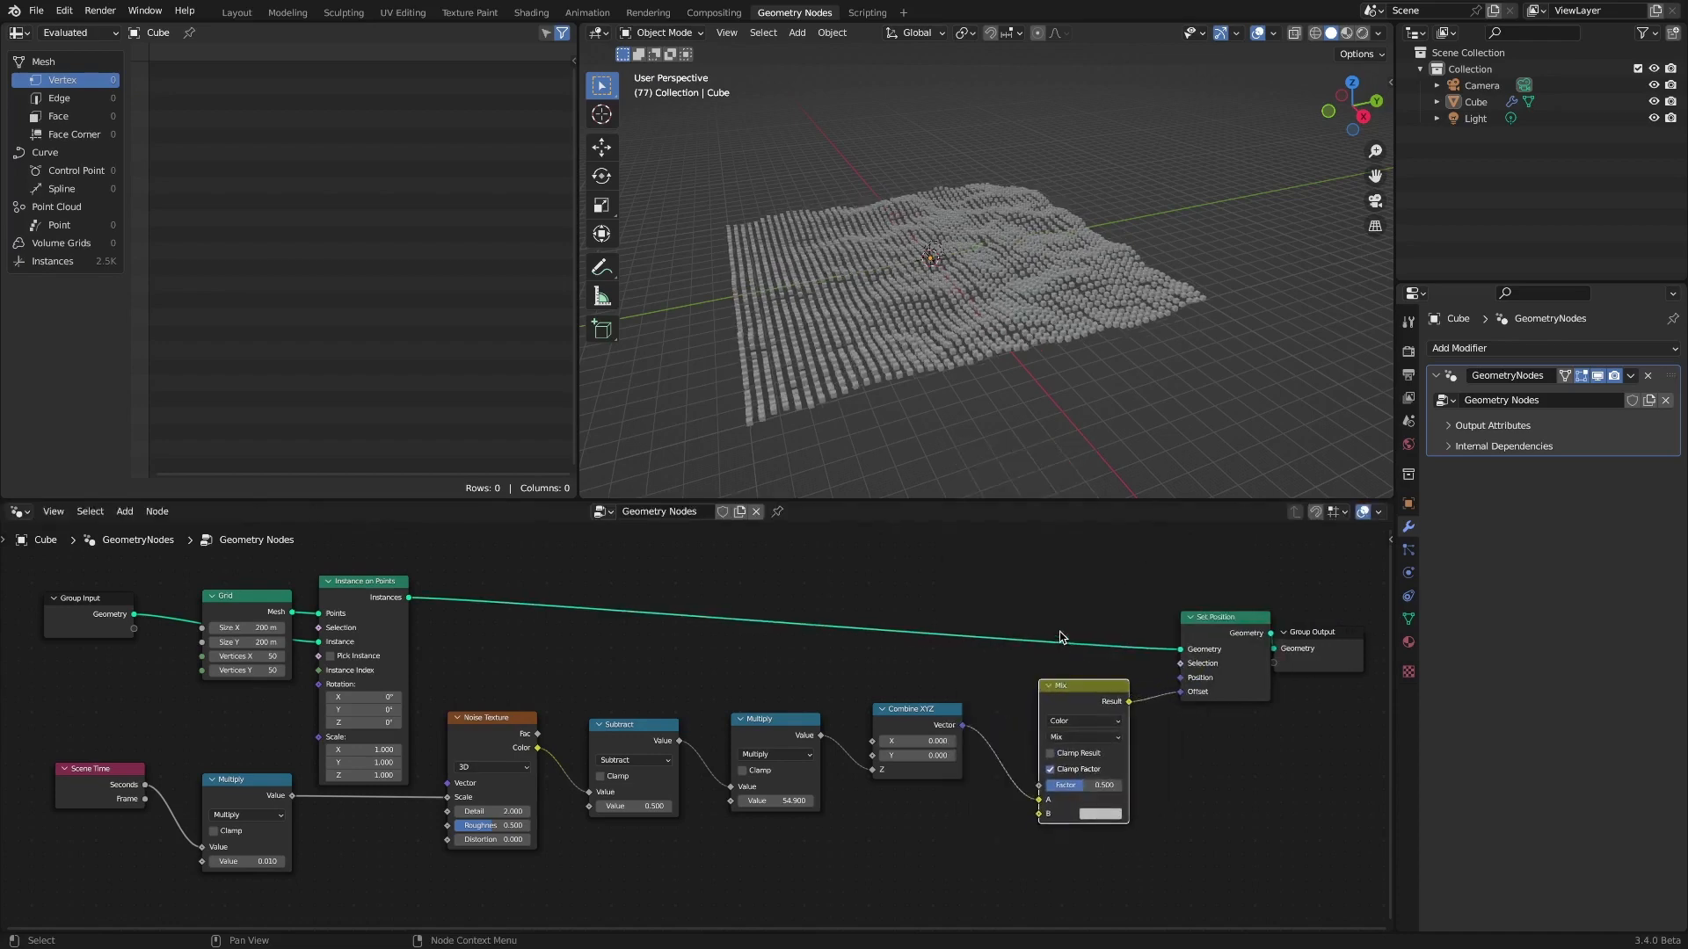
# Vary the Mix node's Factor while the animation plays to compare its effect, and bring it down to 0.
pyautogui.press('space')
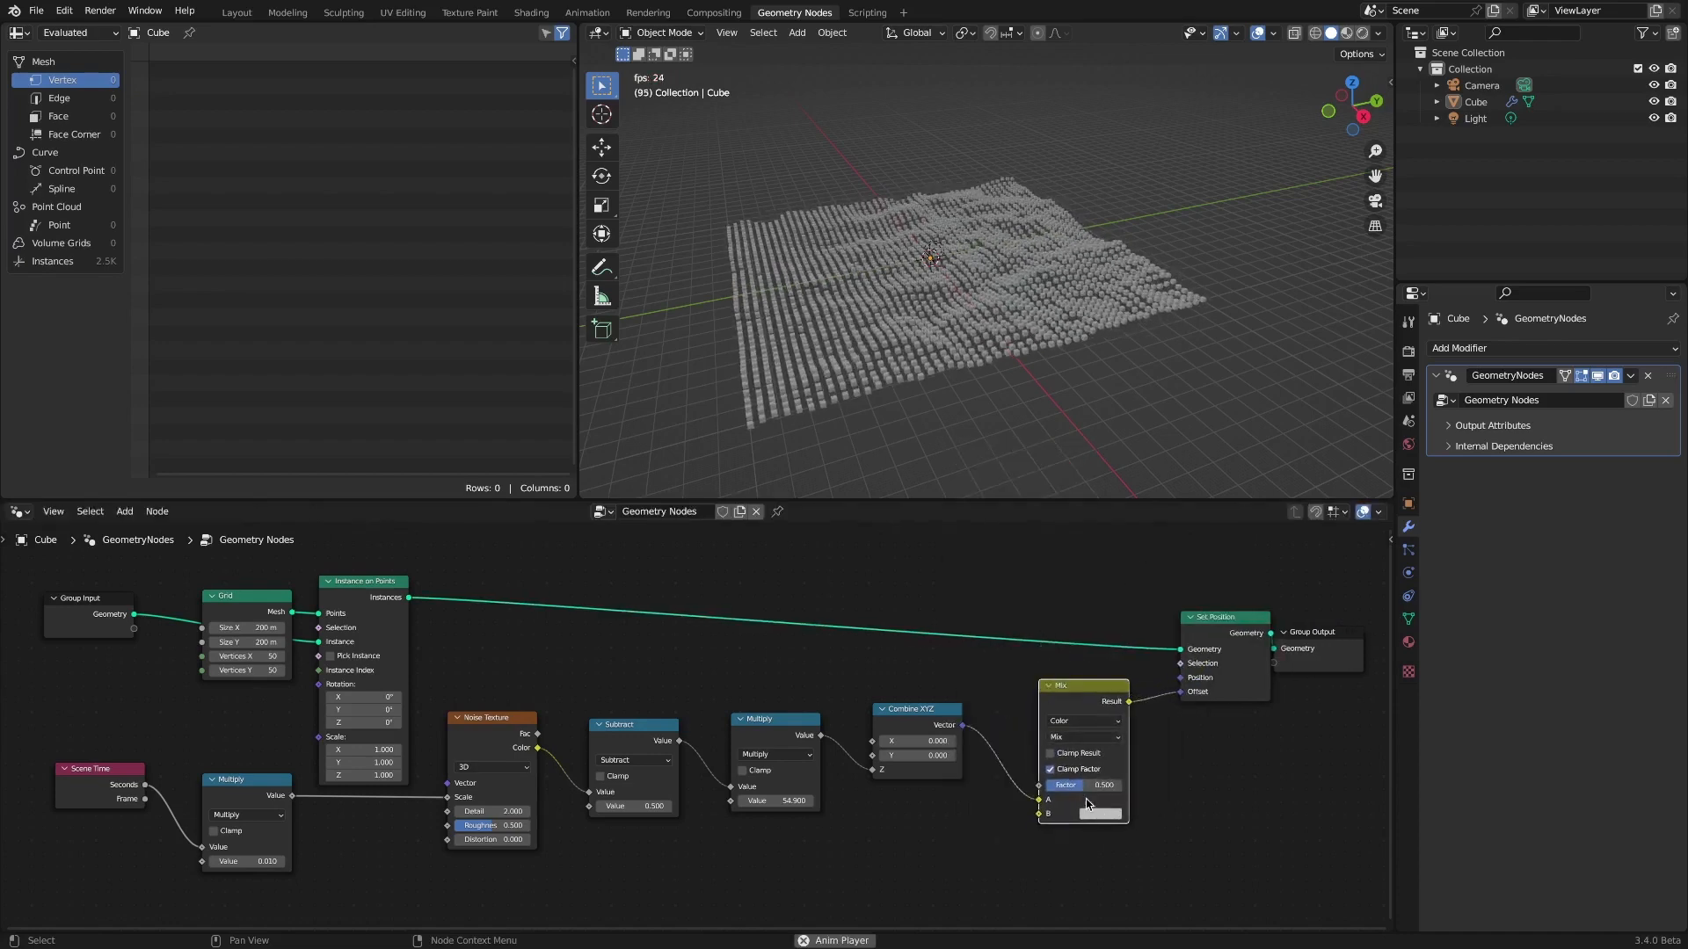
pyautogui.moveTo(1086, 792); pyautogui.dragTo(1131, 792)
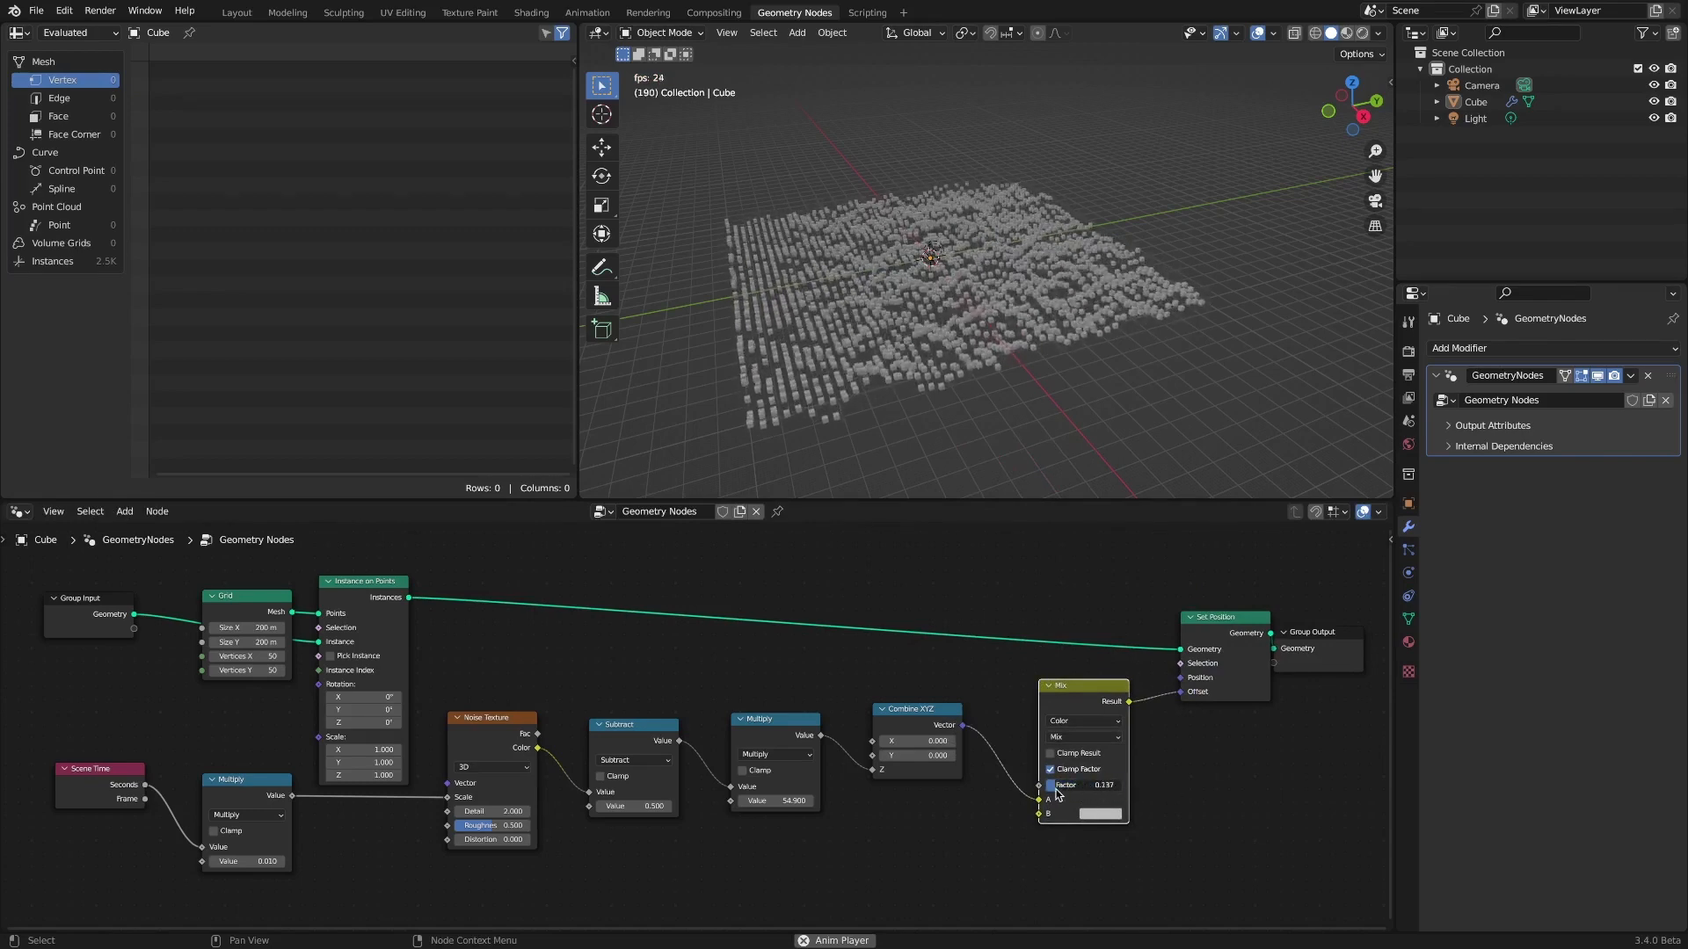
pyautogui.moveTo(1090, 797); pyautogui.dragTo(1117, 793)
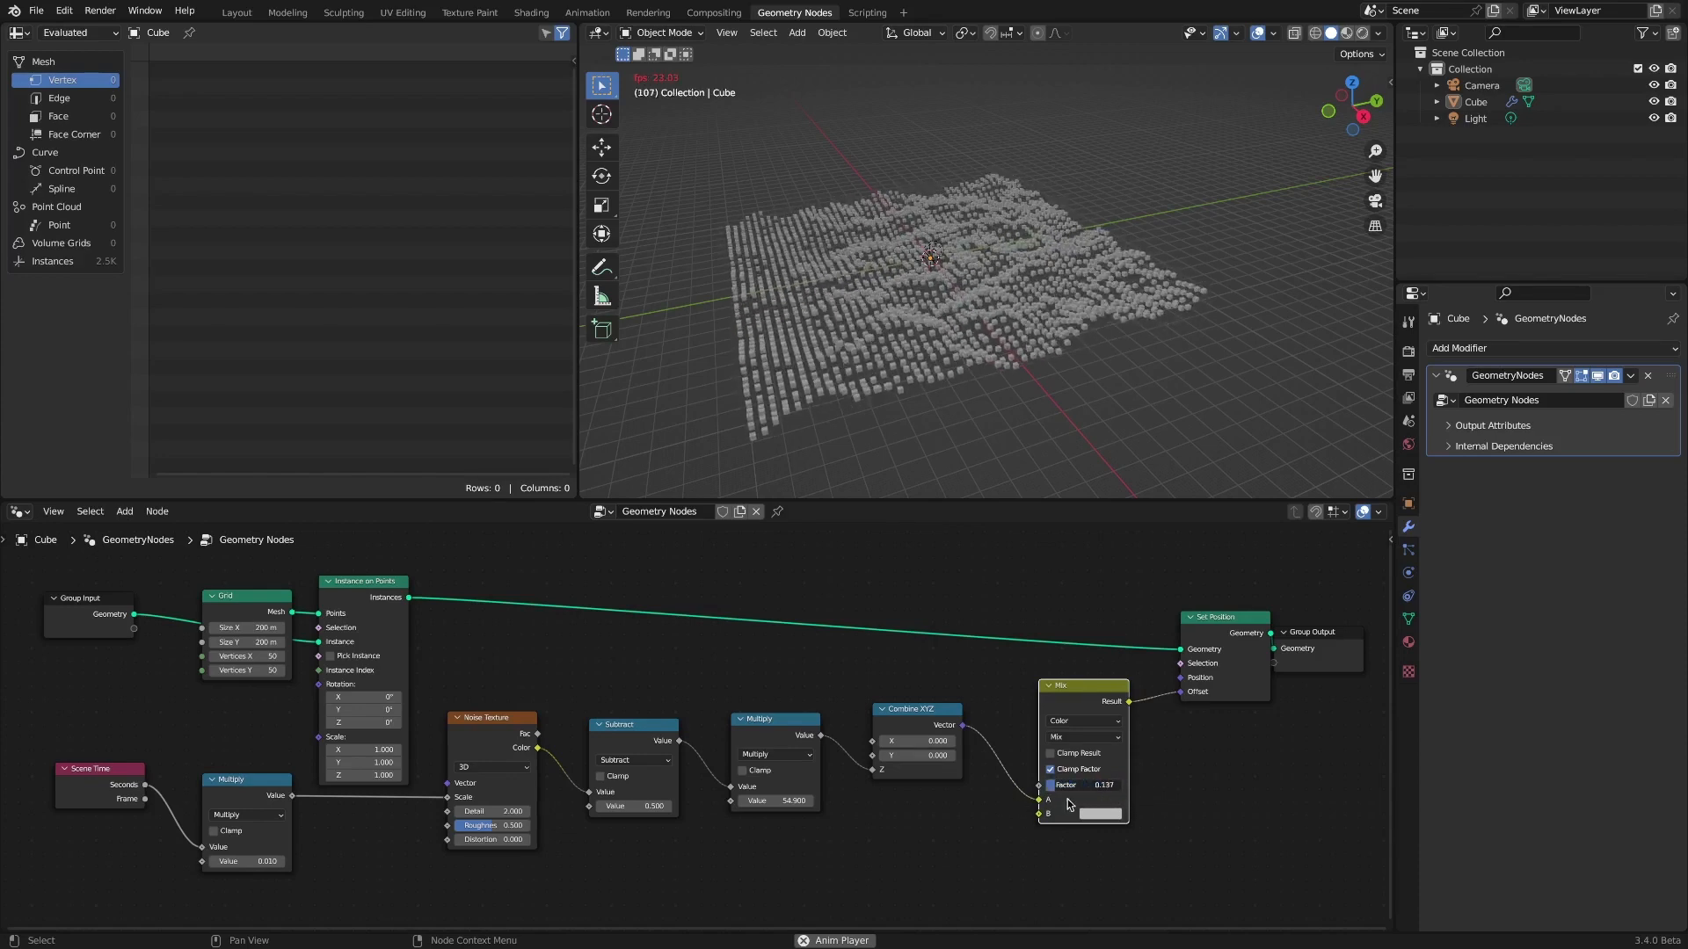
pyautogui.moveTo(1071, 798)
pyautogui.mouseDown()
pyautogui.moveTo(1112, 799)
pyautogui.moveTo(1042, 798)
pyautogui.moveTo(1164, 798)
pyautogui.moveTo(1041, 809)
pyautogui.mouseUp()
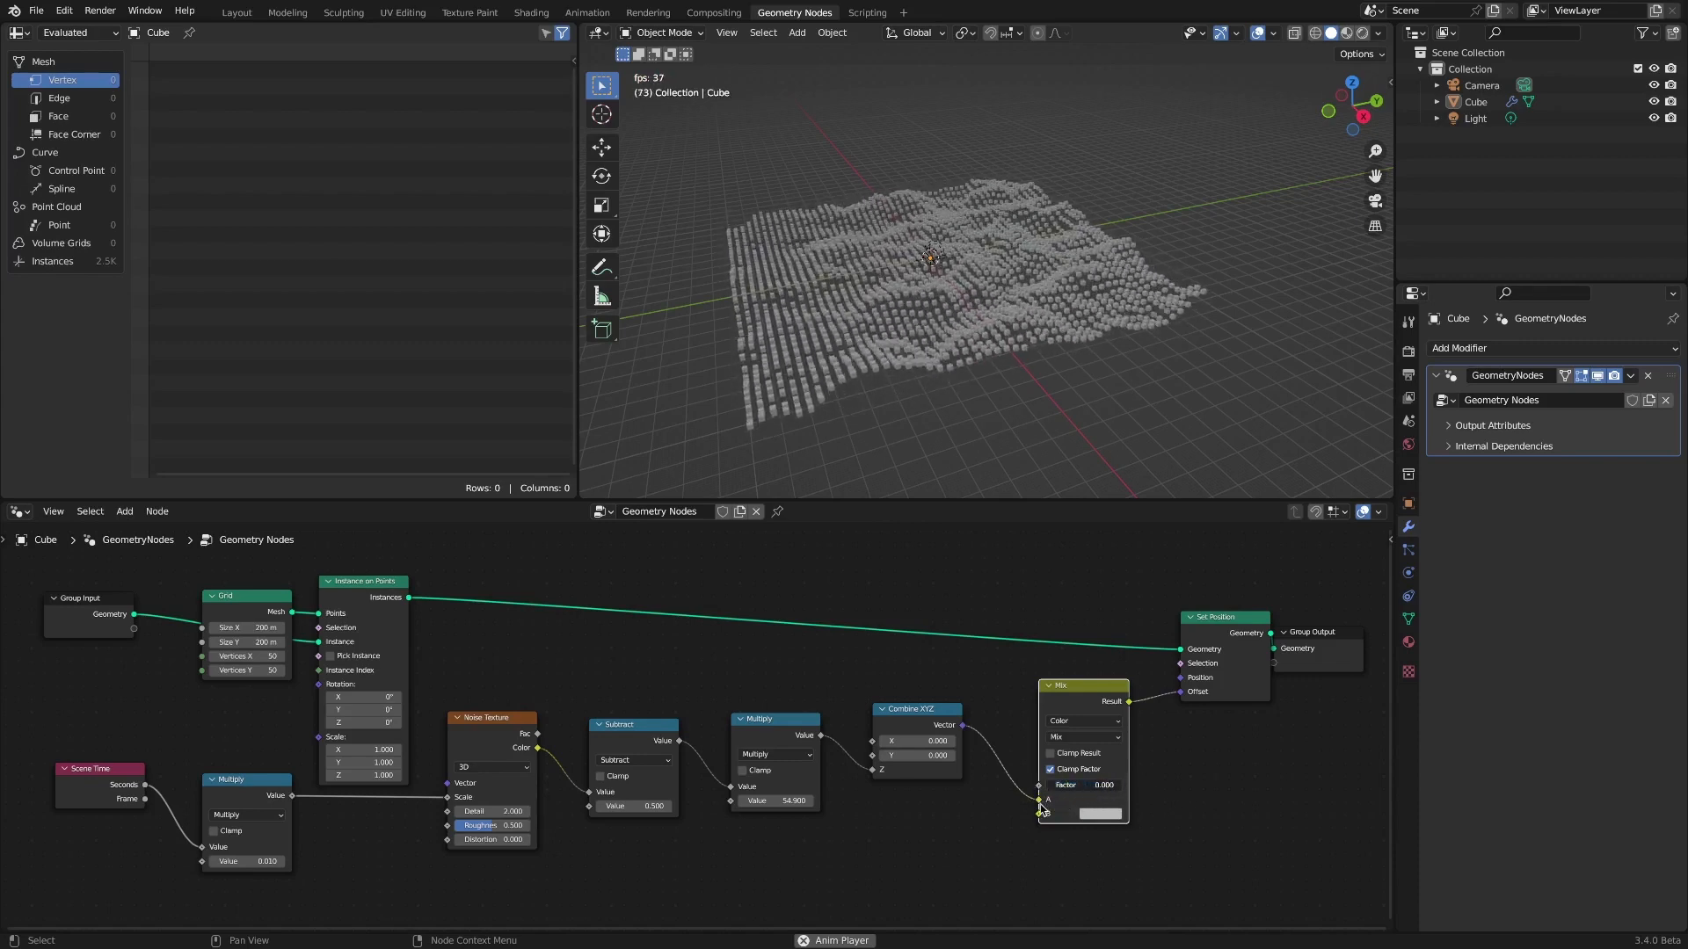